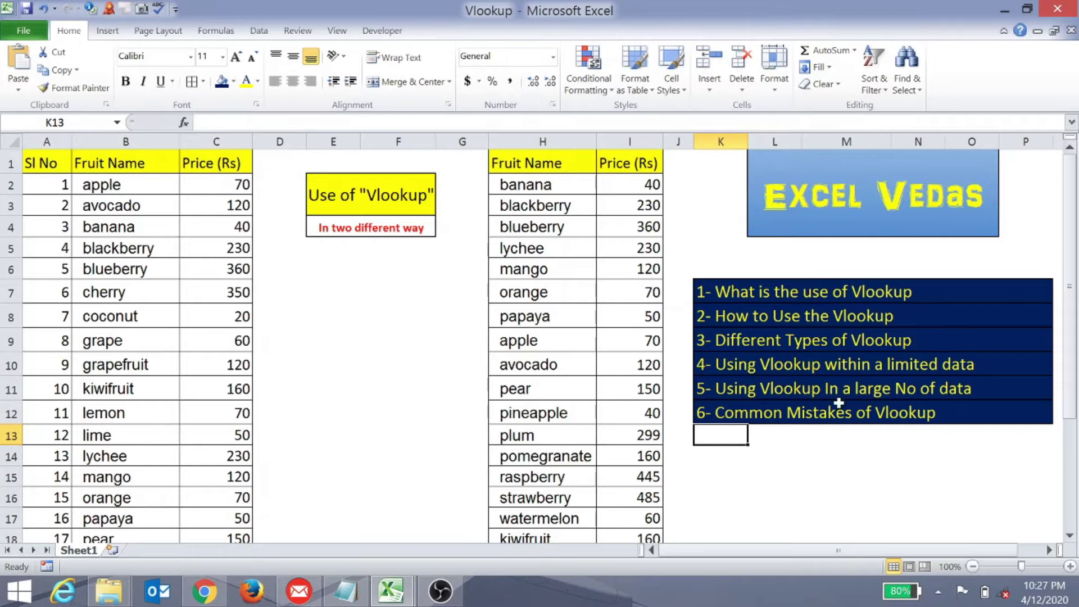
# Go through the six Vlookup topics listed in K7 to K12, one after another
pyautogui.click(757, 283)
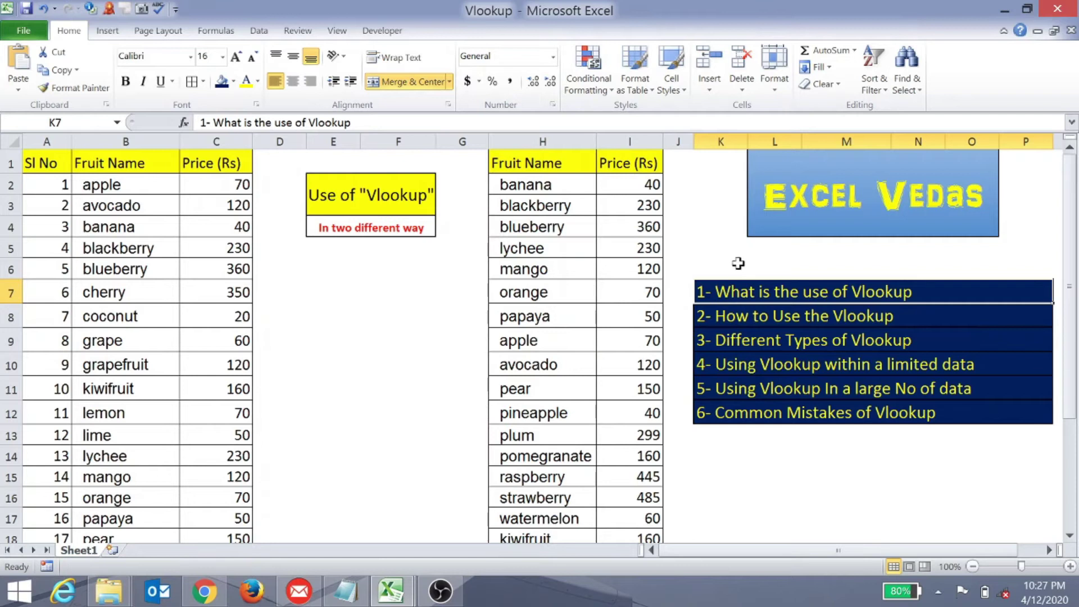
pyautogui.click(754, 316)
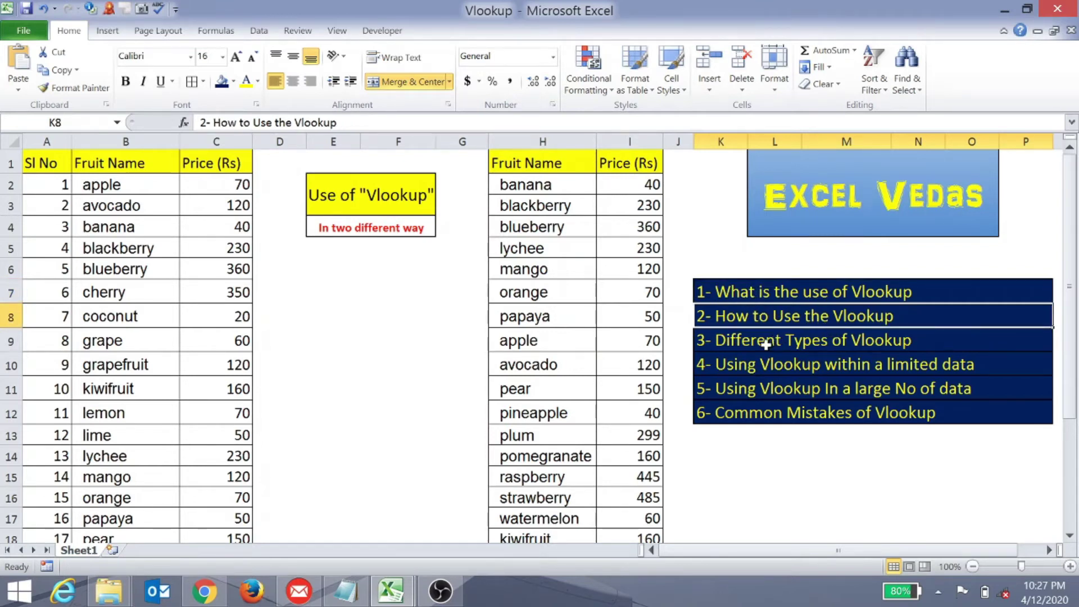
pyautogui.click(815, 345)
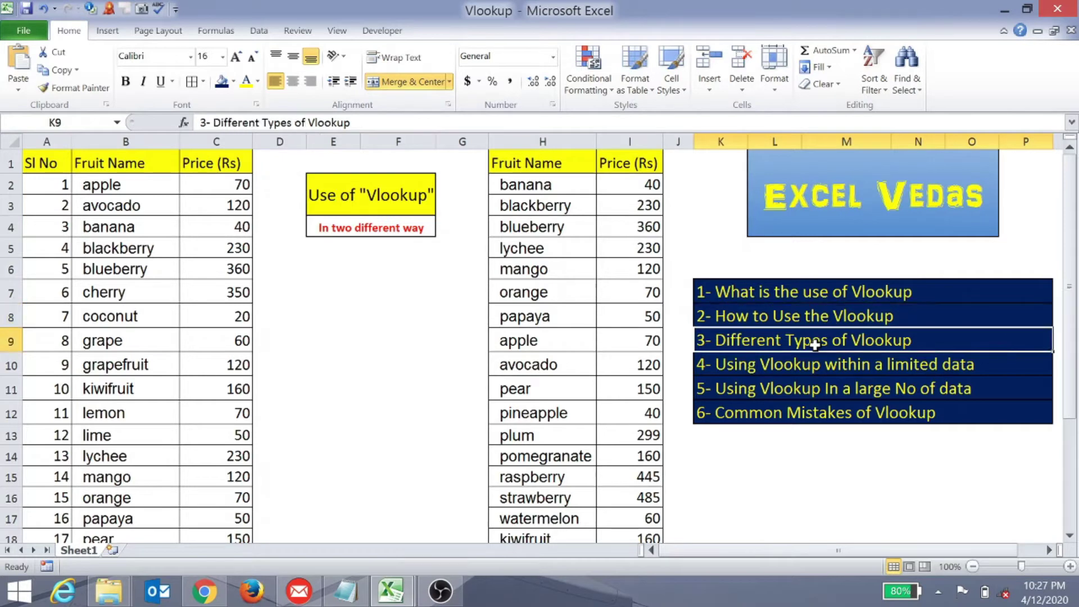
pyautogui.click(777, 368)
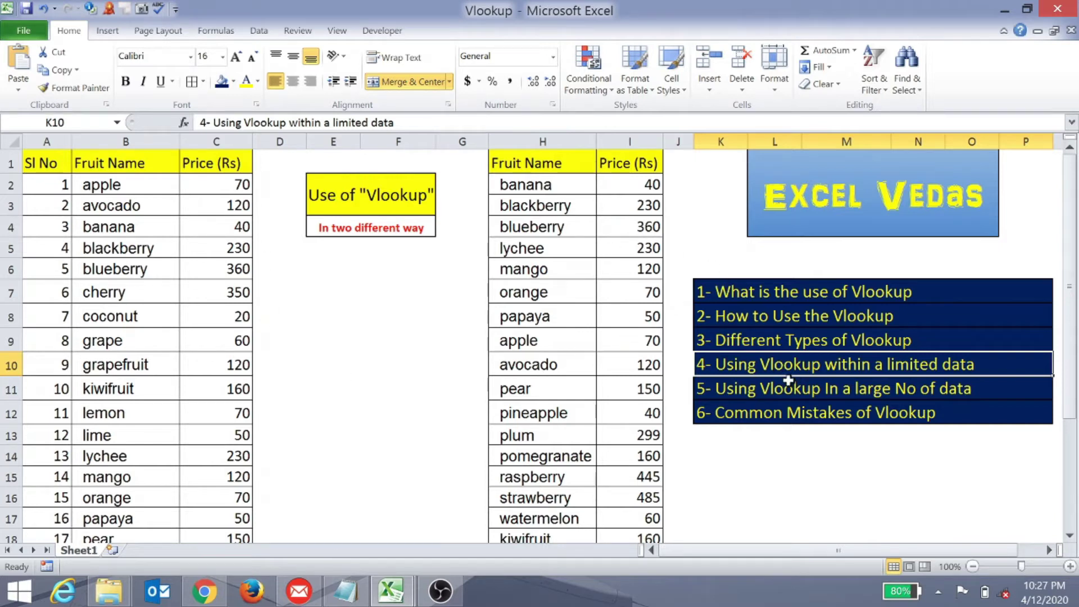
pyautogui.click(763, 394)
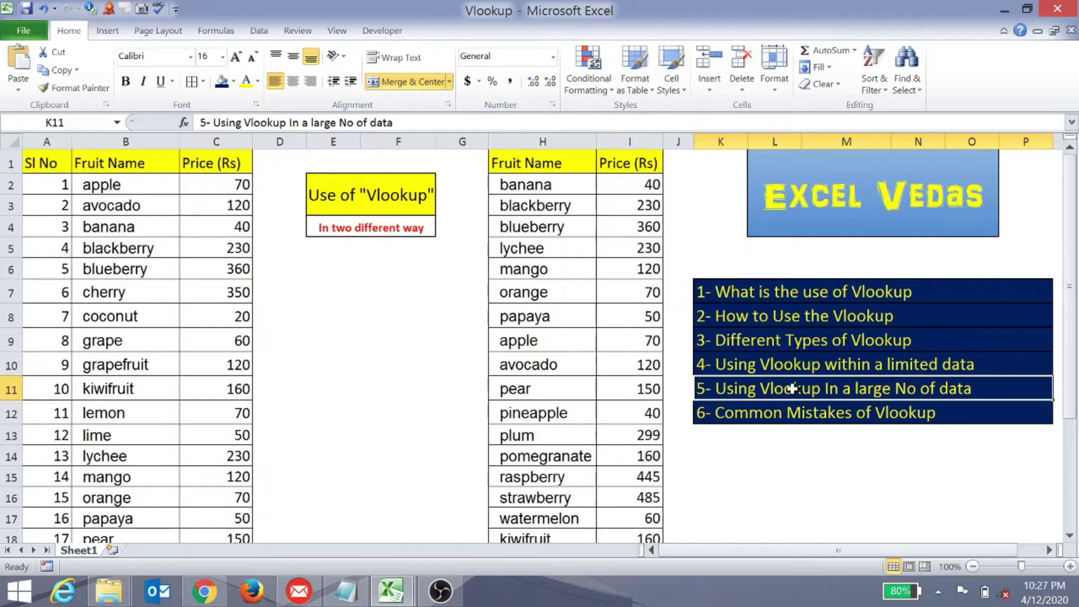
pyautogui.click(746, 415)
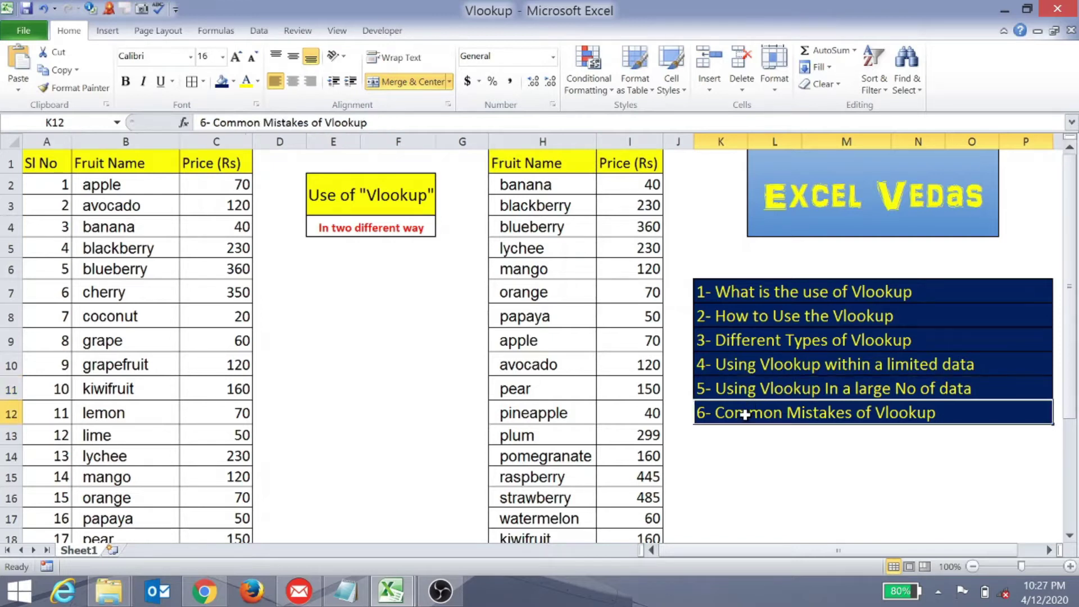
# Clear the existing price formulas in the second table's Price (Rs) column, from I2 down to I20
pyautogui.click(622, 317)
pyautogui.hotkey('ctrl', 'Up')
pyautogui.press('Down')
pyautogui.hotkey('ctrl', 'shift', 'Down')
pyautogui.scroll(-1, 623, 321)
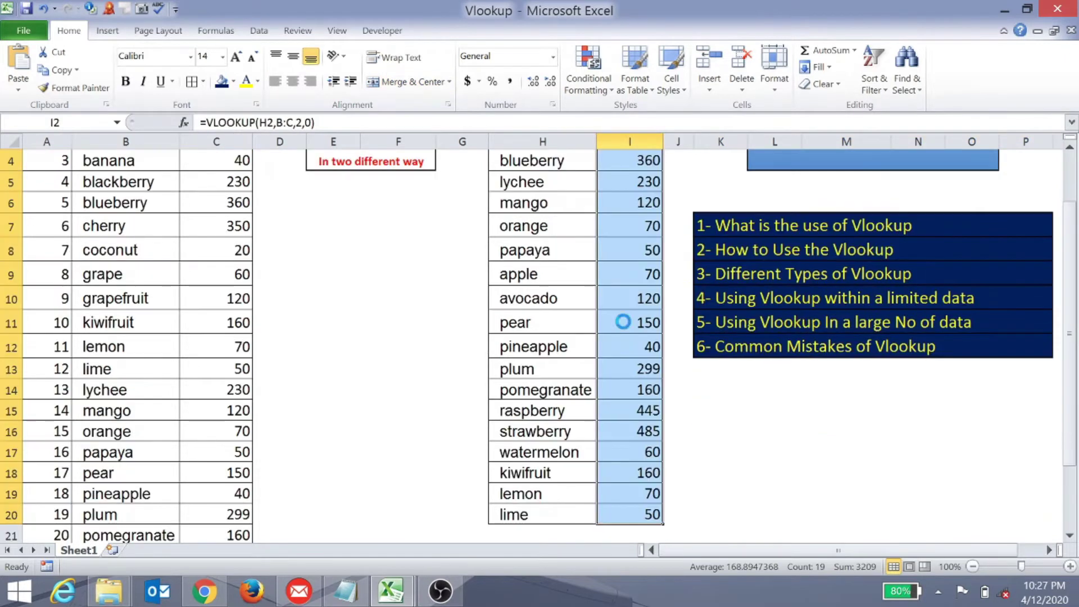
pyautogui.scroll(1, 623, 322)
pyautogui.press('Delete')
# Examine the source table's Fruit Name column and its Price (Rs) column
pyautogui.press('Up')
pyautogui.press('Down')
pyautogui.press('Left')
pyautogui.press('Left')
pyautogui.press('Left')
pyautogui.press('Left')
pyautogui.press('Left')
pyautogui.press('Left')
pyautogui.press('Left')
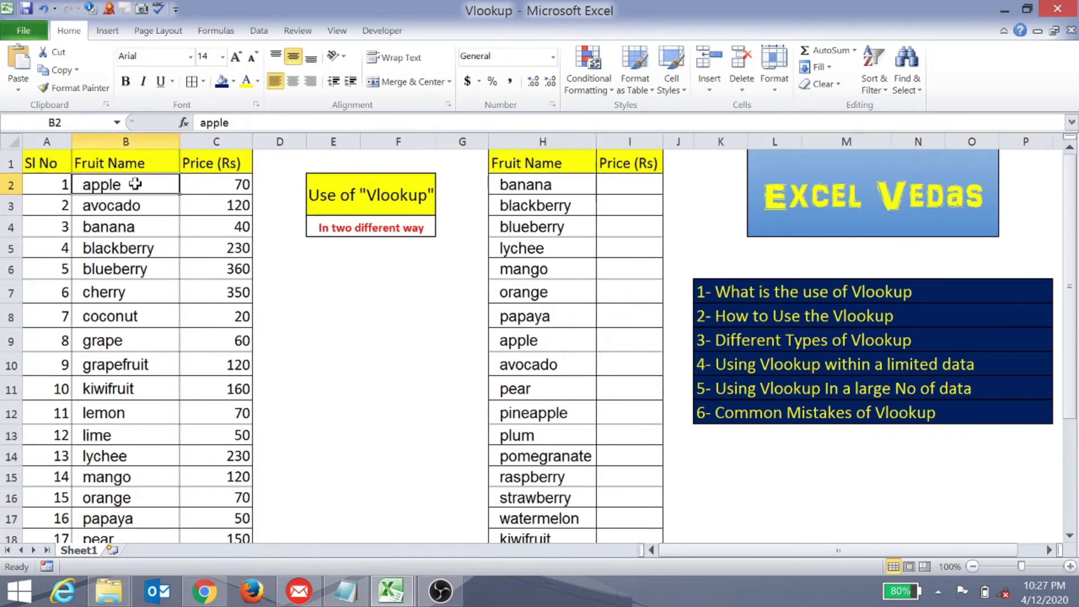
pyautogui.click(116, 136)
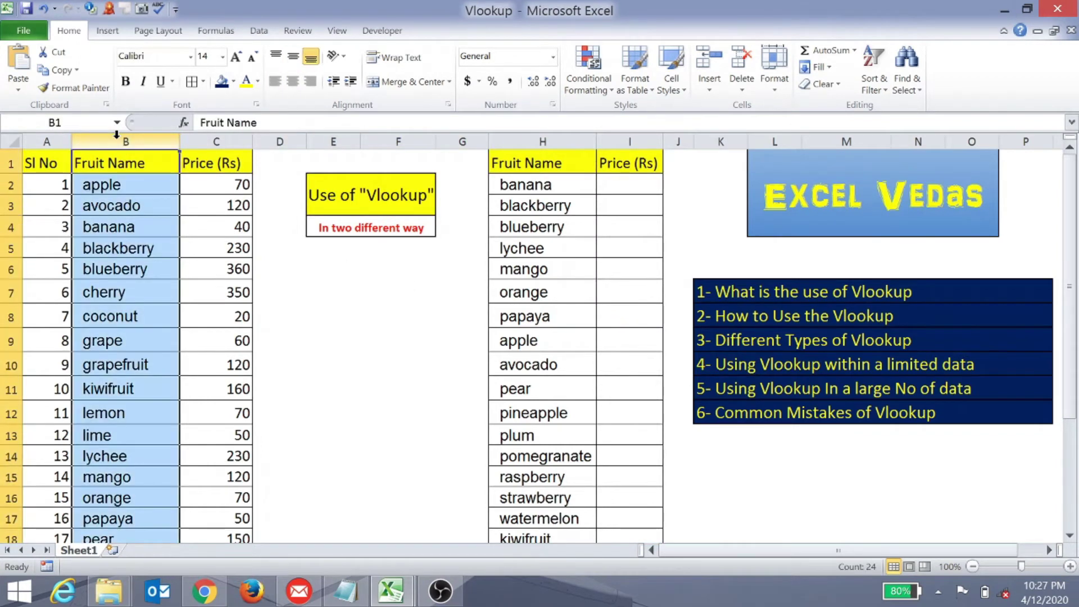
pyautogui.click(209, 137)
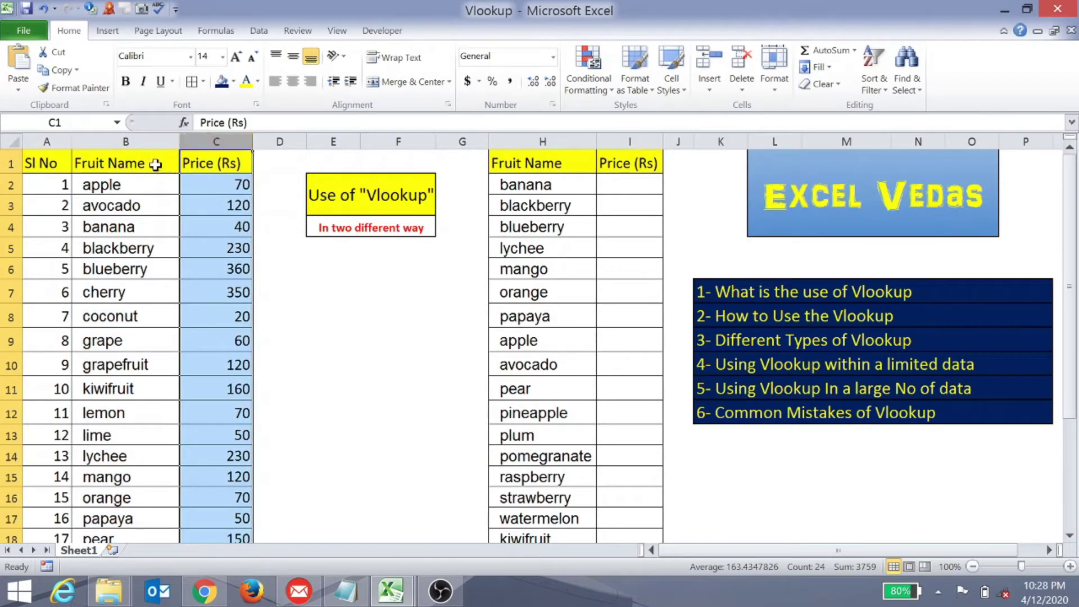
pyautogui.click(127, 136)
pyautogui.click(219, 138)
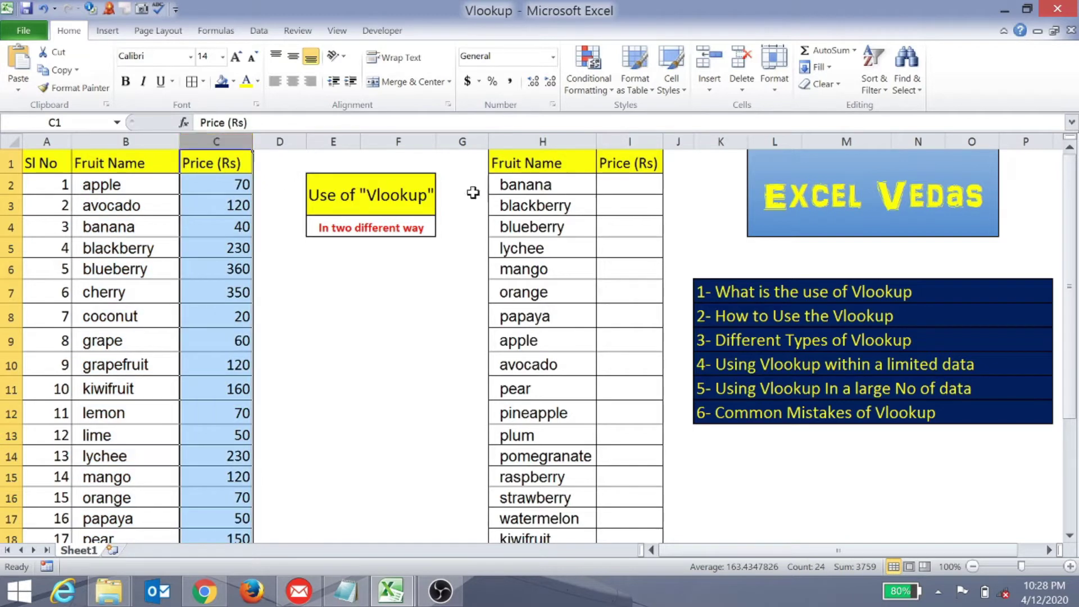
# Look over the second table's fruit names from H2 downward and the Price cell beside banana
pyautogui.click(551, 187)
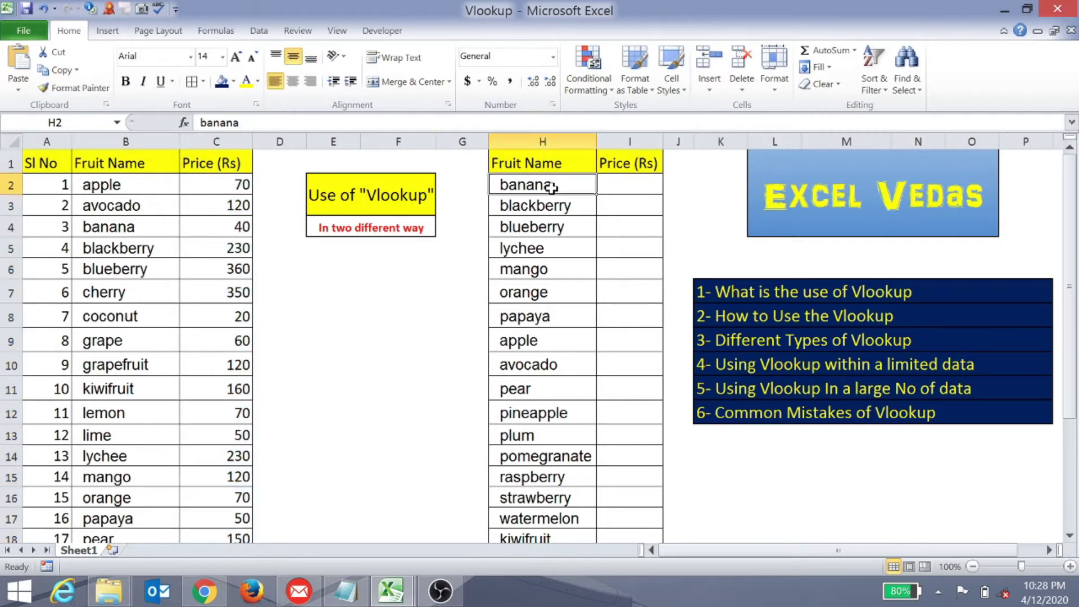
pyautogui.moveTo(551, 187); pyautogui.dragTo(543, 481)
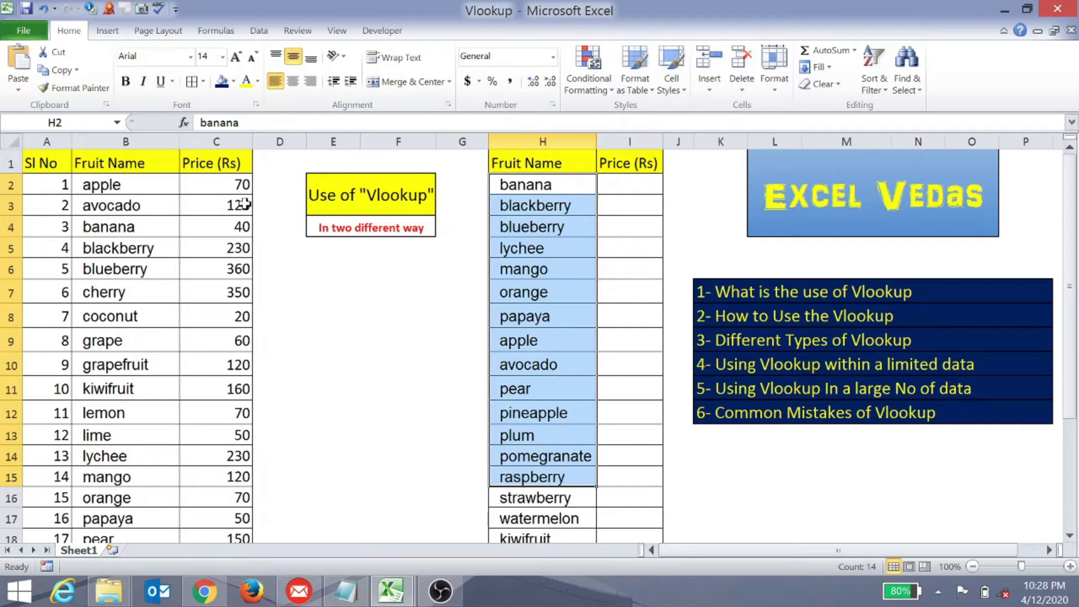
pyautogui.click(628, 190)
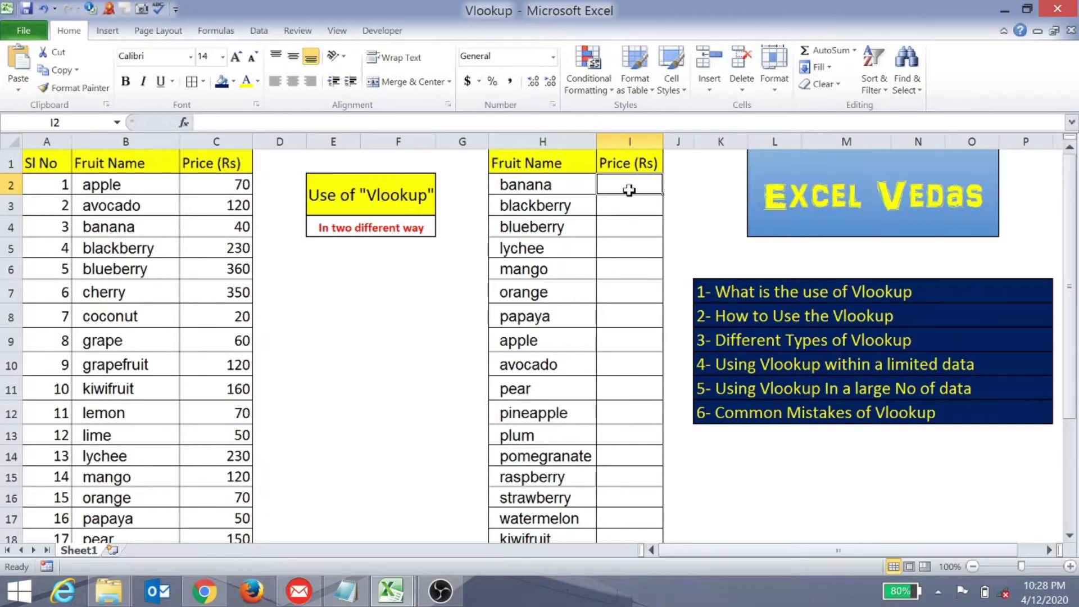
pyautogui.press('Left')
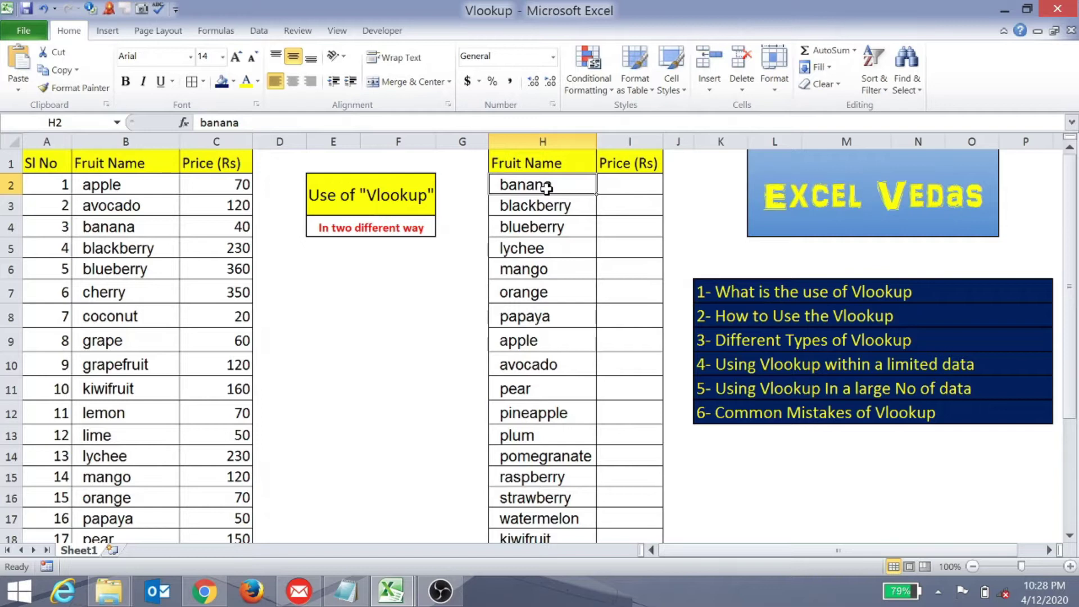
pyautogui.hotkey('ctrl', 'f')
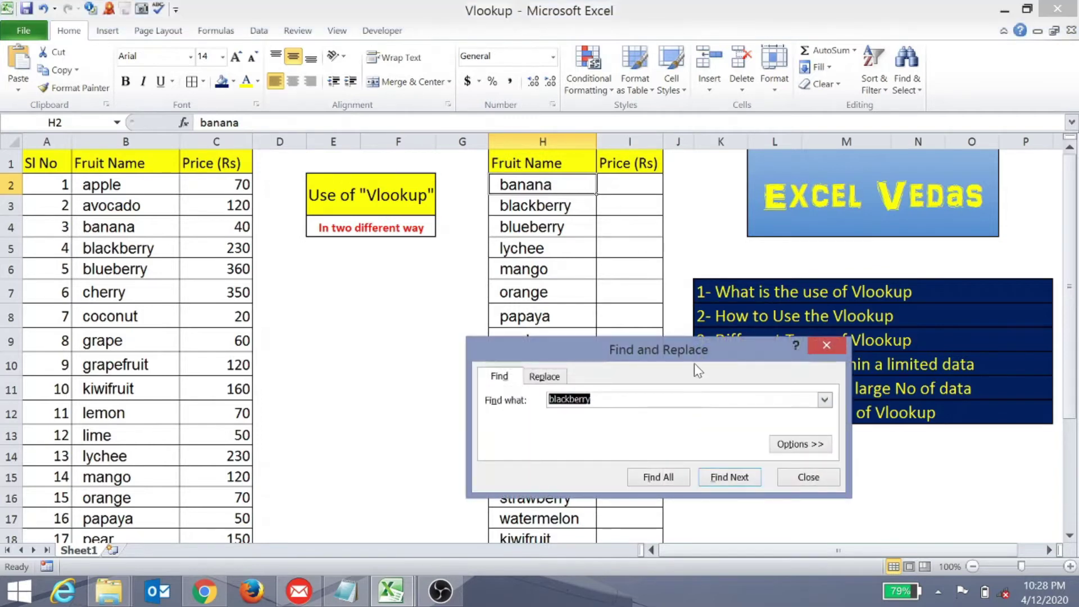
pyautogui.moveTo(663, 348); pyautogui.dragTo(583, 345)
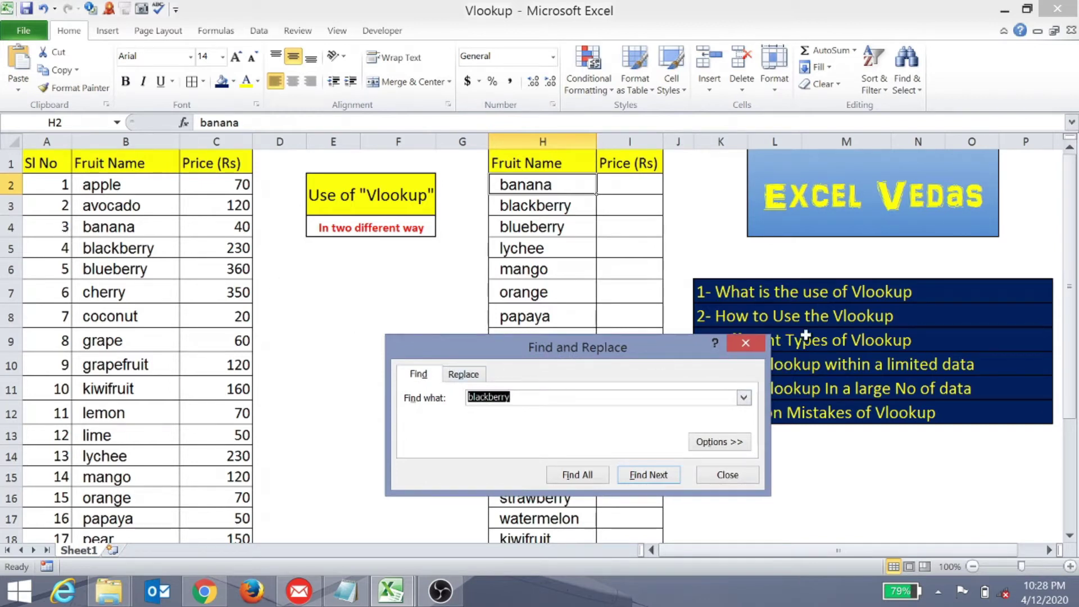
pyautogui.click(745, 344)
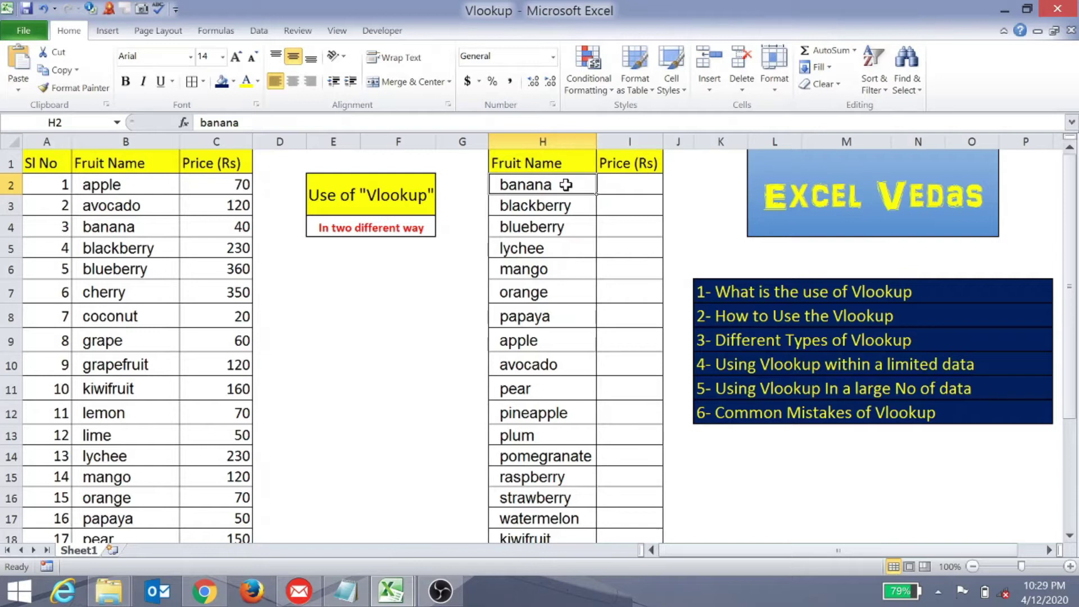
# Start a VLOOKUP formula in I2, the Price cell for banana, writing out the full function name and opening bracket
pyautogui.press('Right')
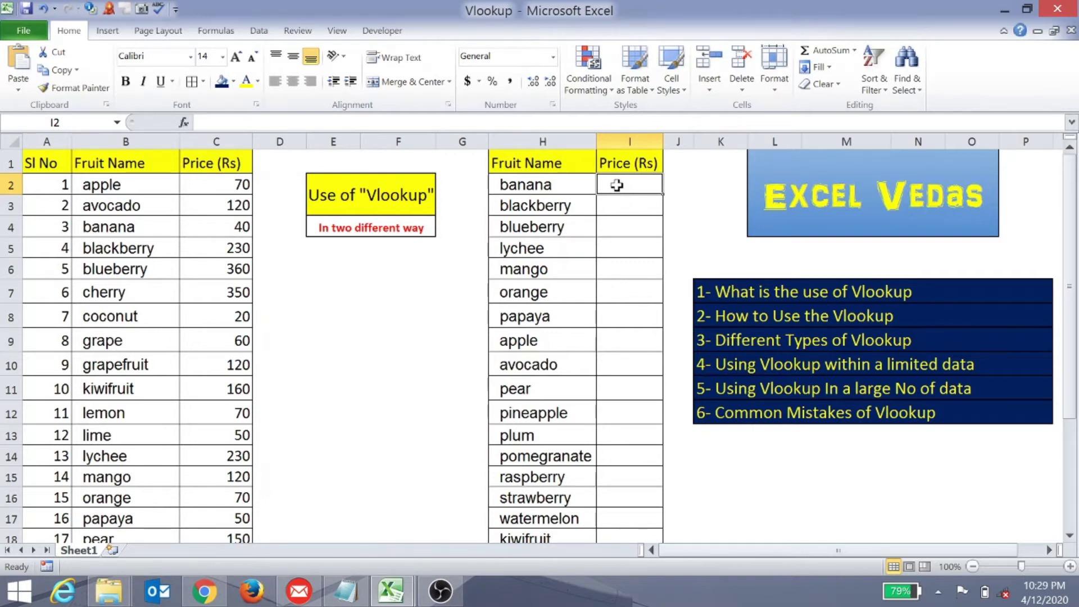
pyautogui.write('=')
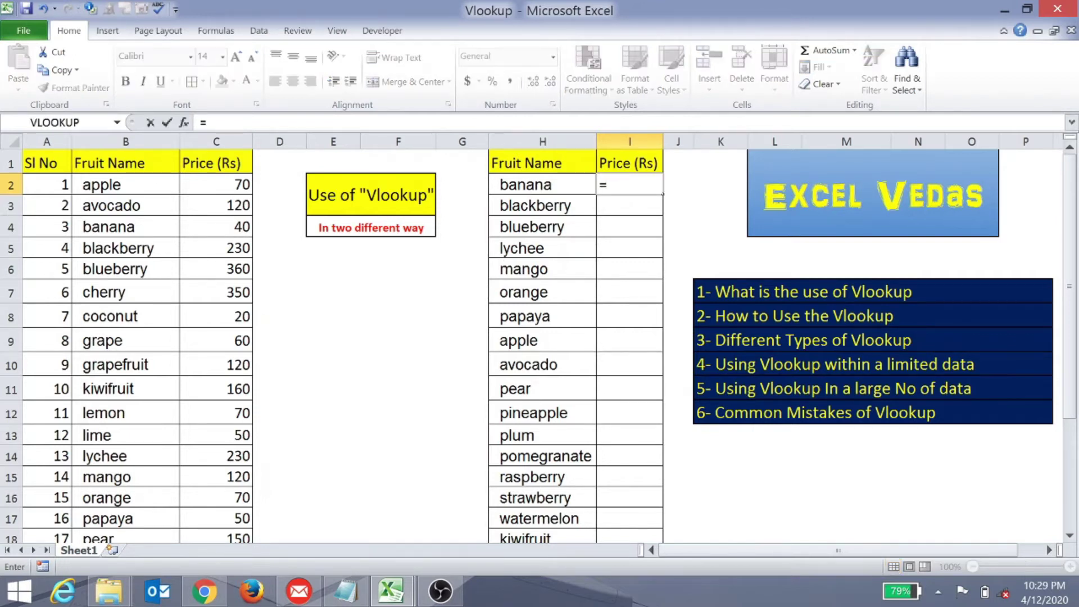
pyautogui.write('vl')
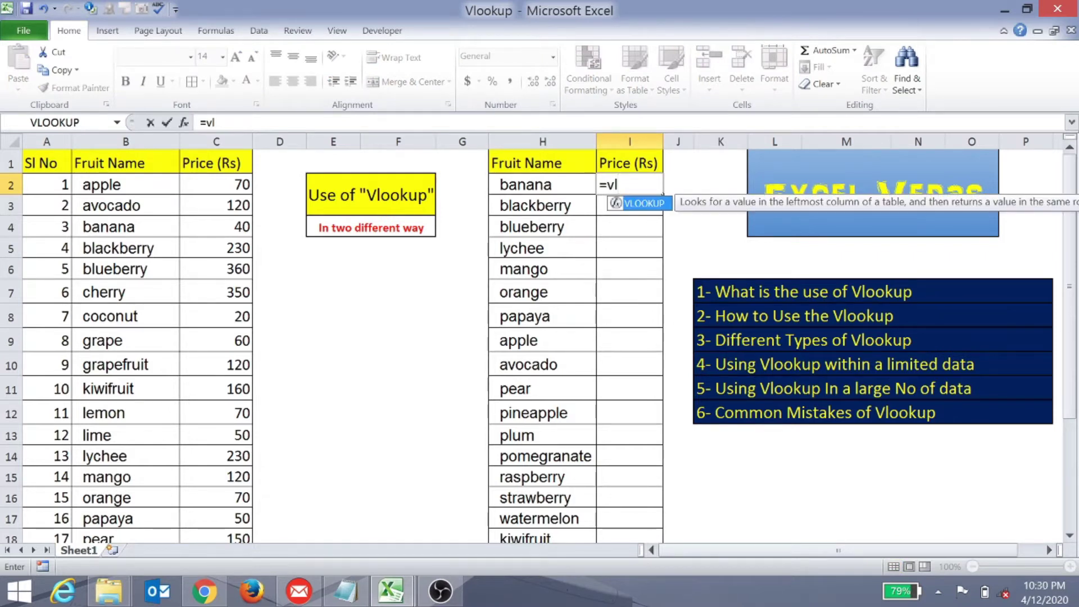
pyautogui.doubleClick(642, 203)
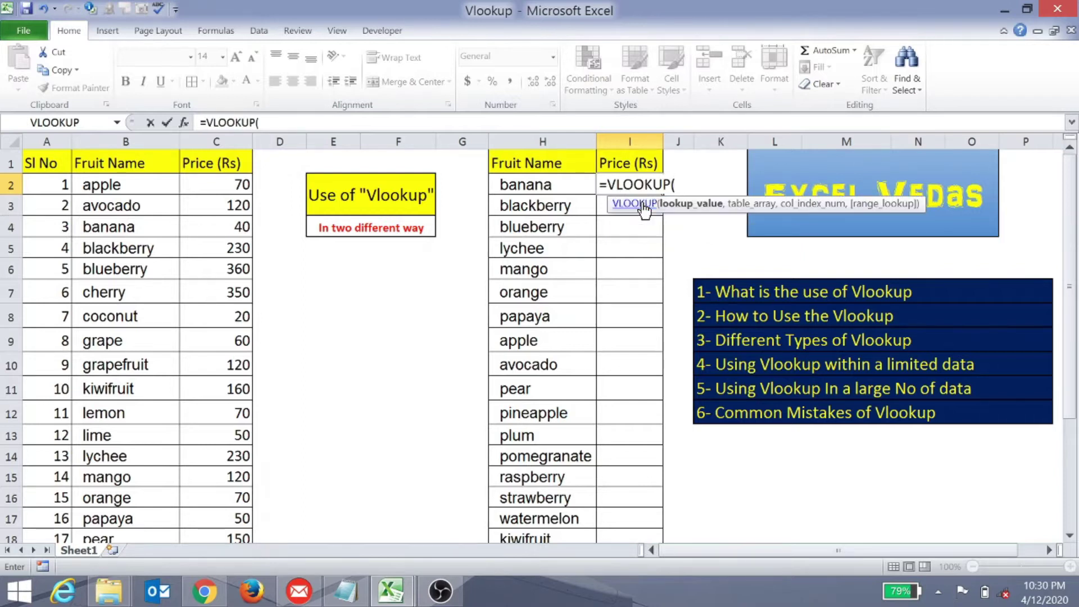
pyautogui.press('BackSpace')
pyautogui.press('BackSpace')
pyautogui.press('BackSpace')
pyautogui.press('BackSpace')
pyautogui.press('BackSpace')
pyautogui.press('BackSpace')
pyautogui.press('BackSpace')
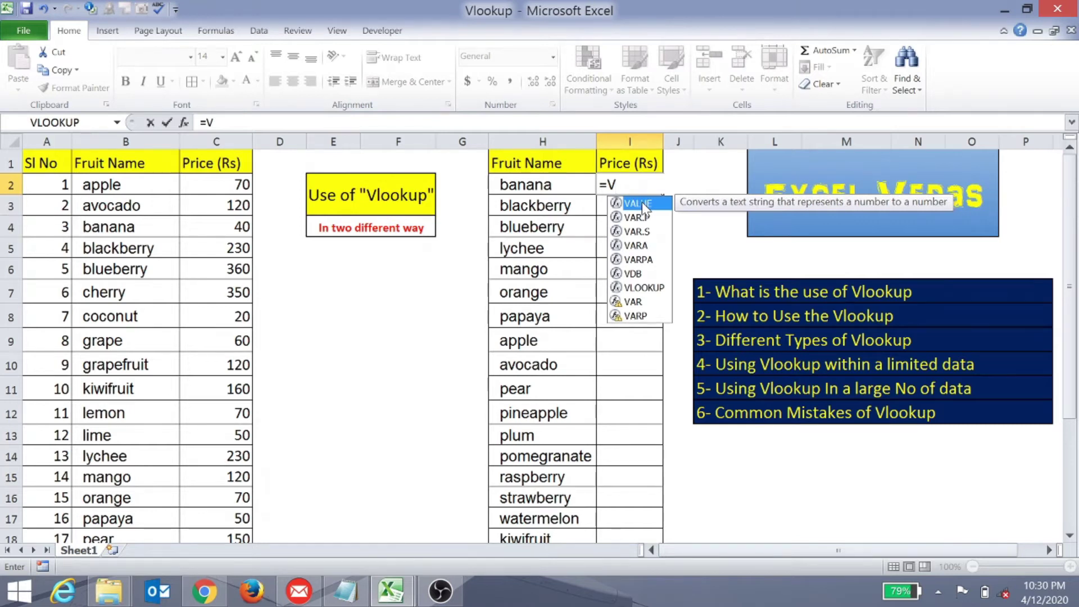
pyautogui.write('looku')
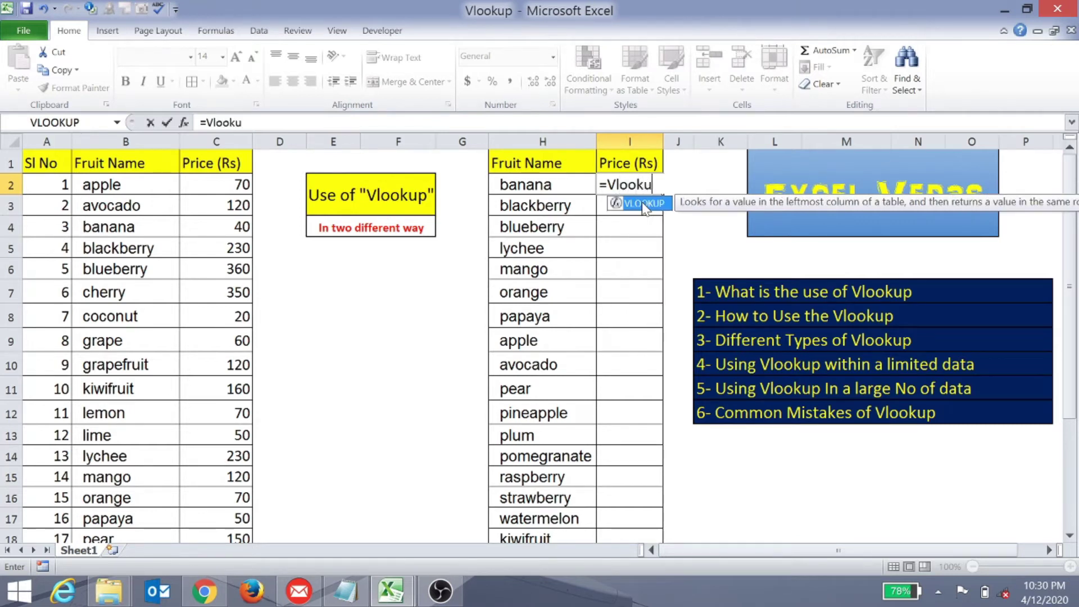
pyautogui.write('p(')
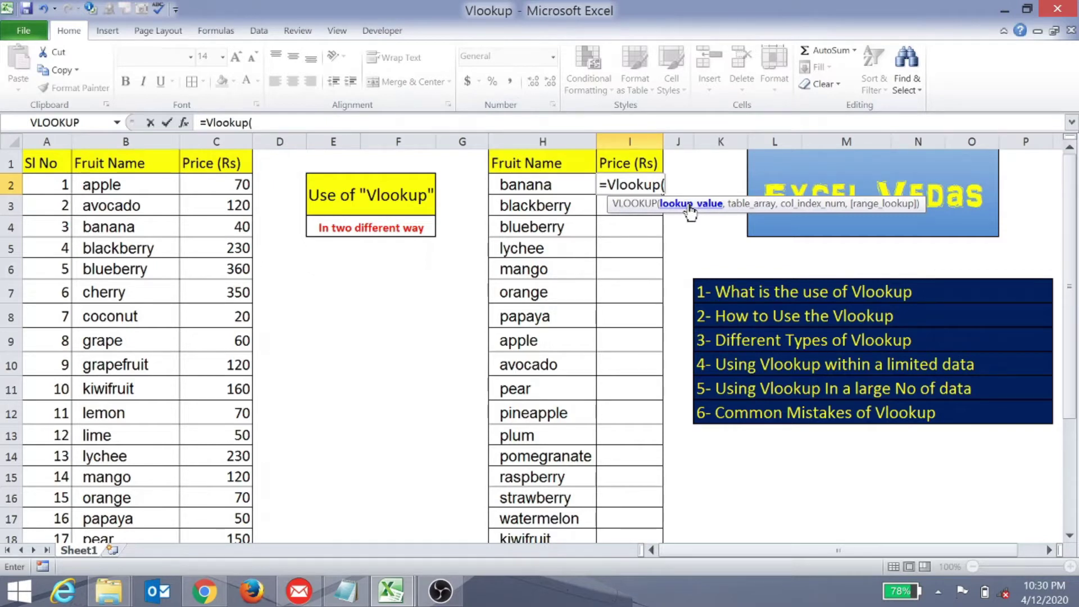
# Set the formula's lookup value to the single cell H2, trying the whole column H:H along the way, and continue to the table array argument
pyautogui.click(540, 184)
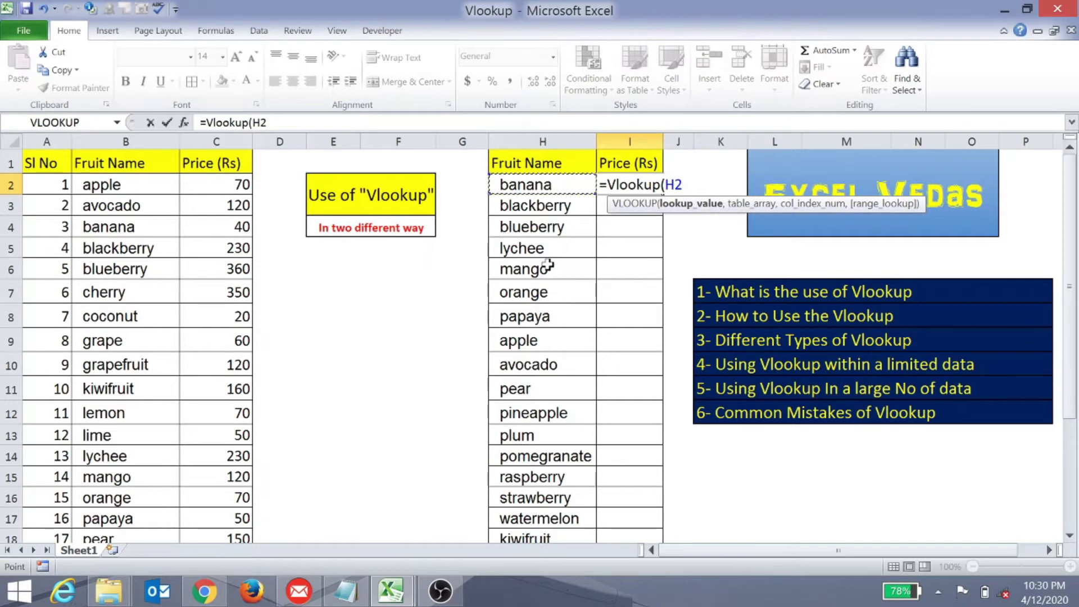
pyautogui.click(541, 142)
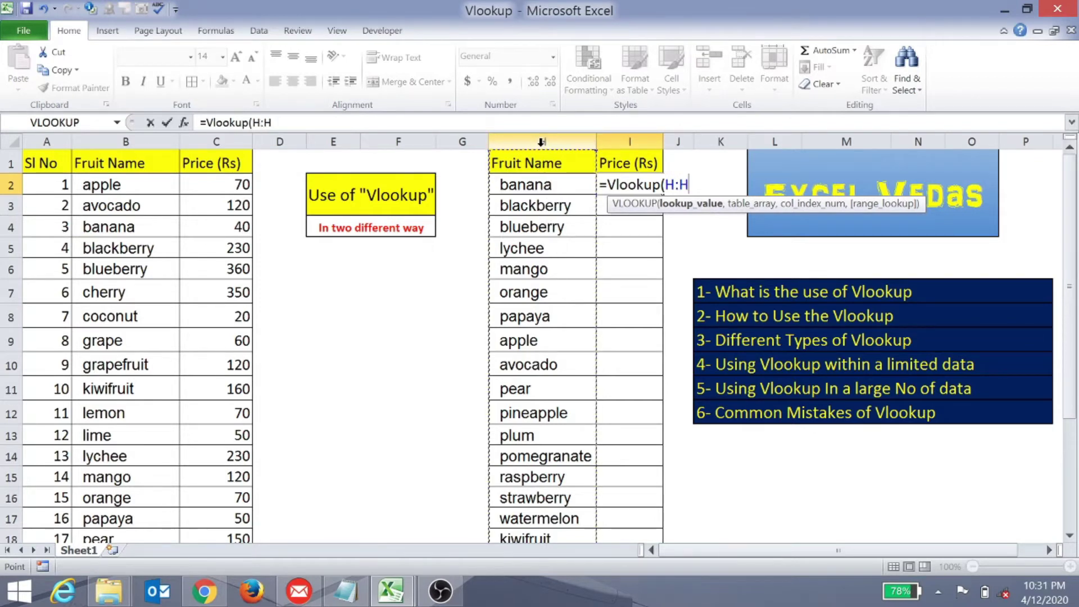
pyautogui.click(548, 184)
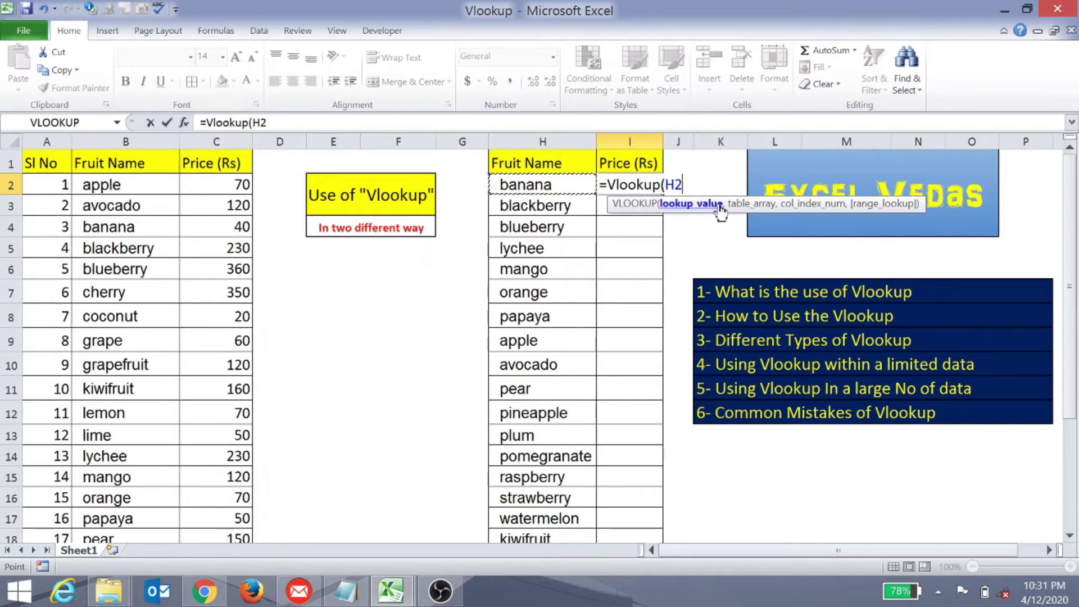
pyautogui.write(',')
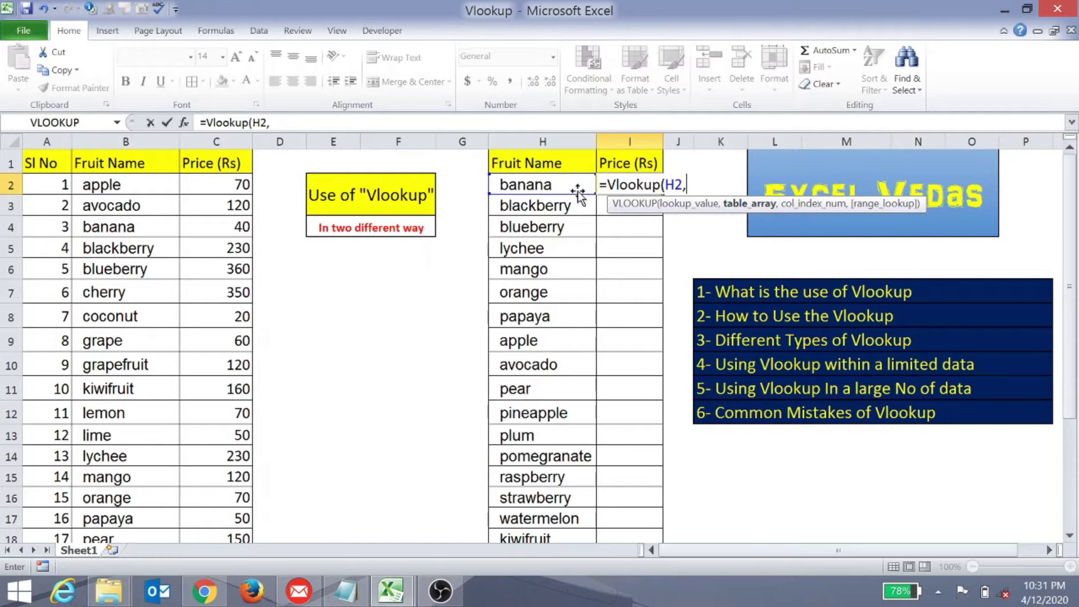
# Try columns B:C as the formula's table array, and return the reference to column B alone
pyautogui.click(115, 184)
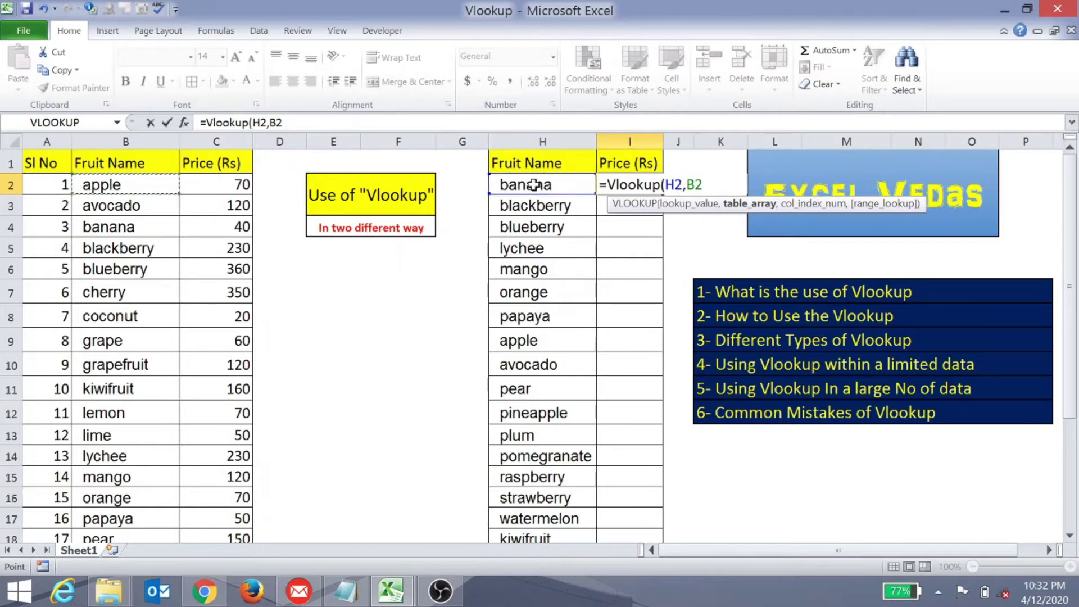
pyautogui.click(130, 131)
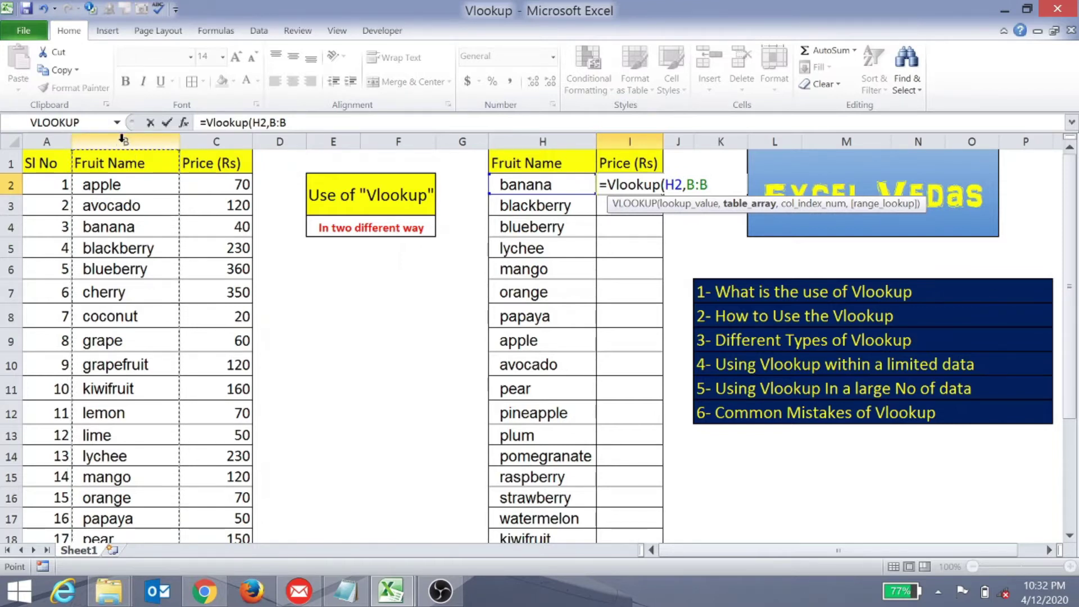
pyautogui.moveTo(122, 138); pyautogui.dragTo(206, 141)
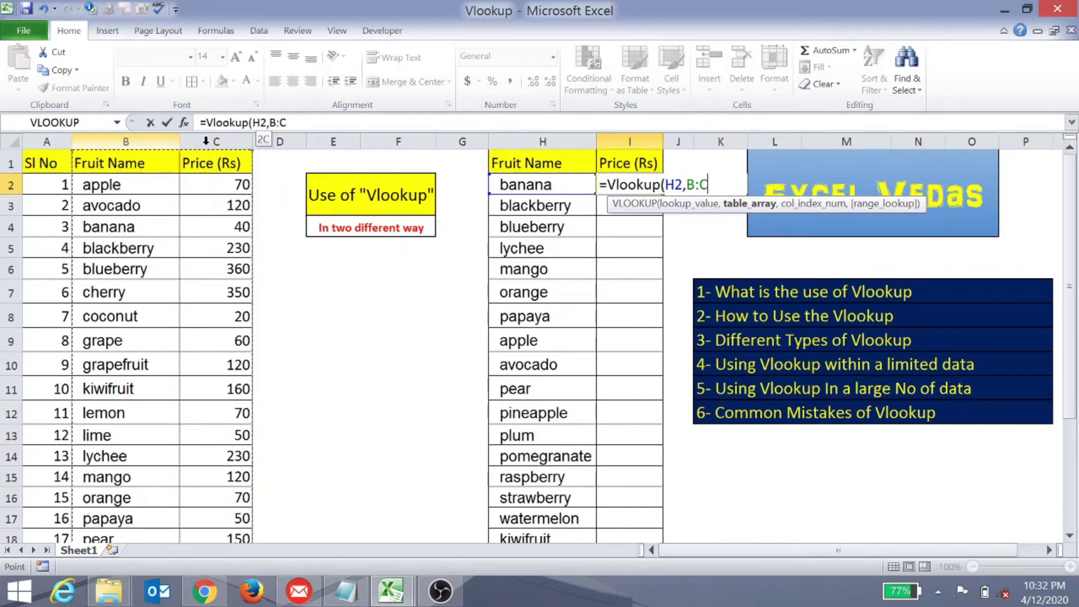
pyautogui.click(154, 142)
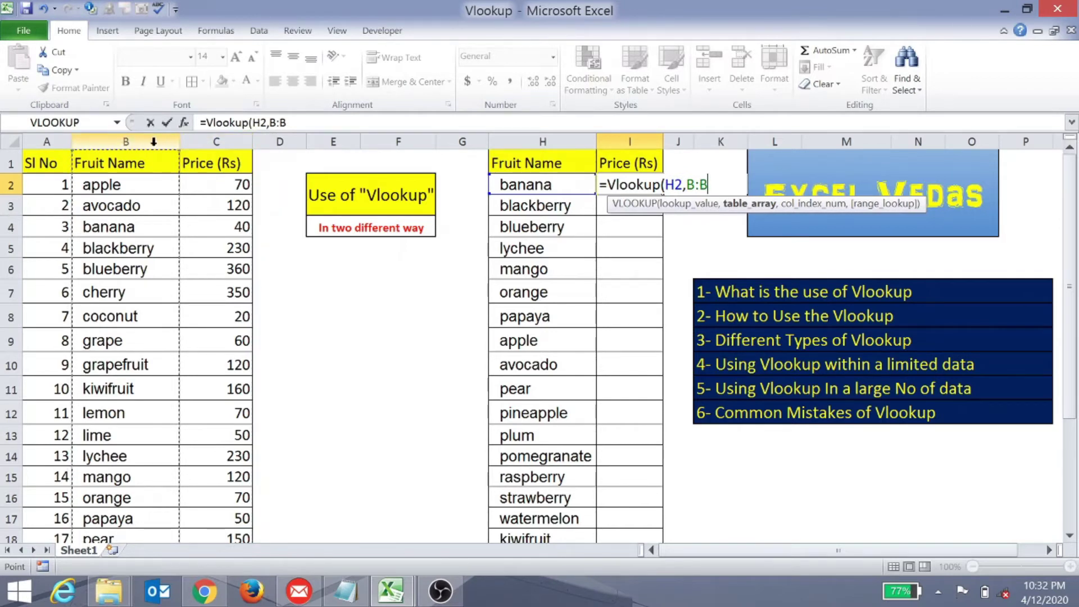
# Try adding column C as a separate C:C reference after B:B, and remove it from the formula
pyautogui.write(',')
pyautogui.click(184, 142)
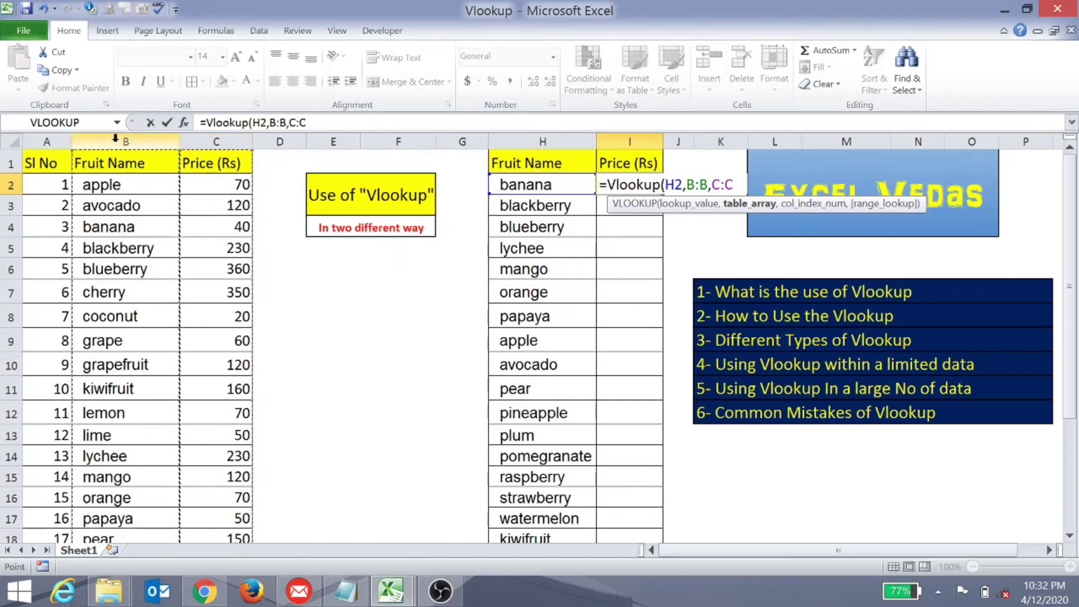
pyautogui.press('BackSpace')
pyautogui.press('BackSpace')
pyautogui.press('BackSpace')
pyautogui.press('BackSpace')
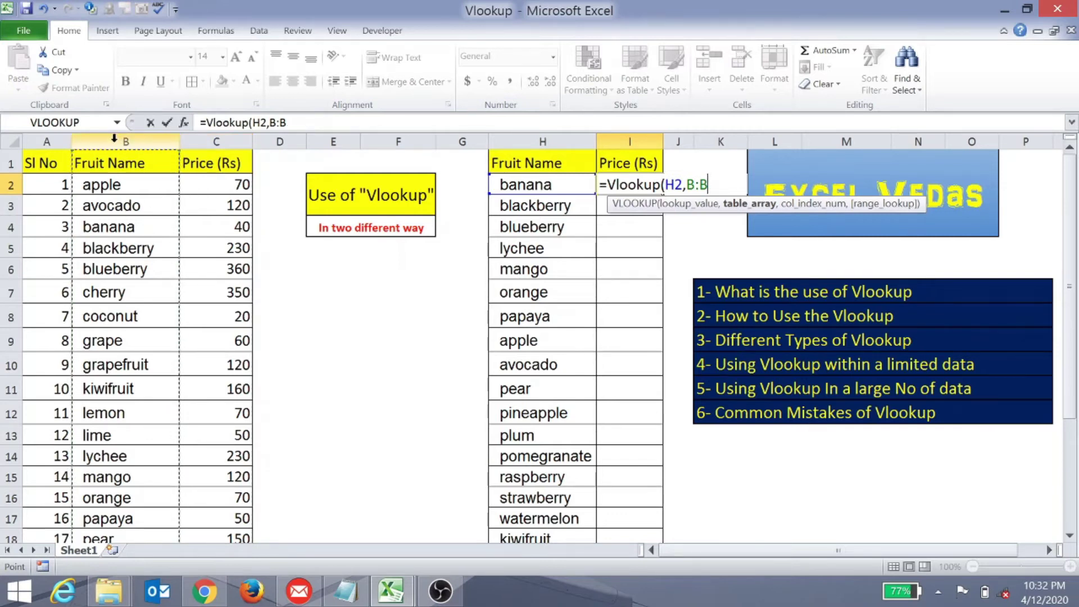
# Complete the VLOOKUP formula in I2 with table array B:C, column index 2 and range lookup 0
pyautogui.moveTo(158, 138); pyautogui.dragTo(204, 140)
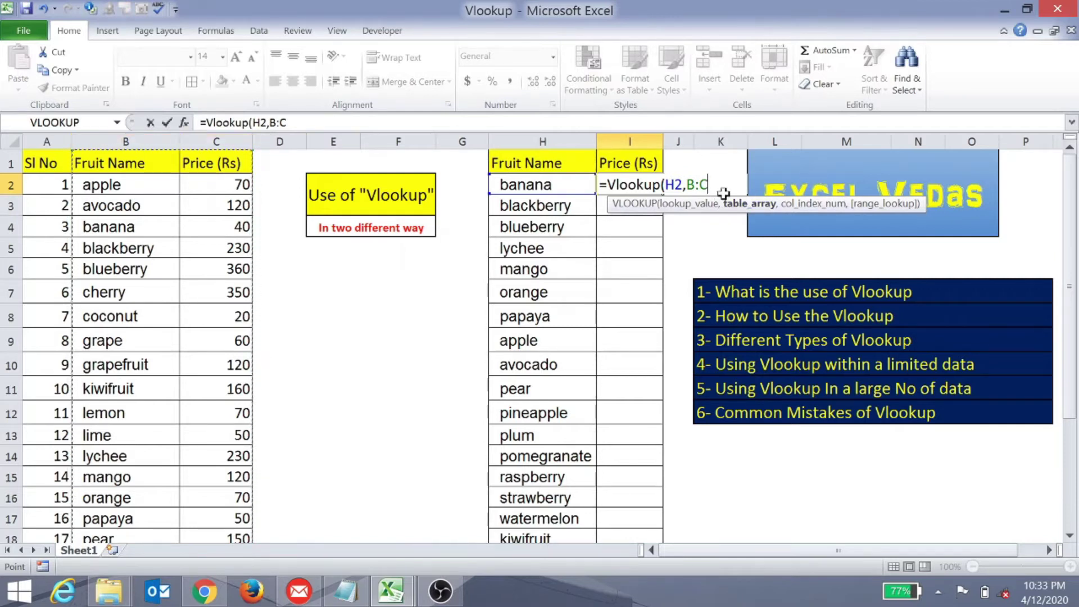
pyautogui.write(',2')
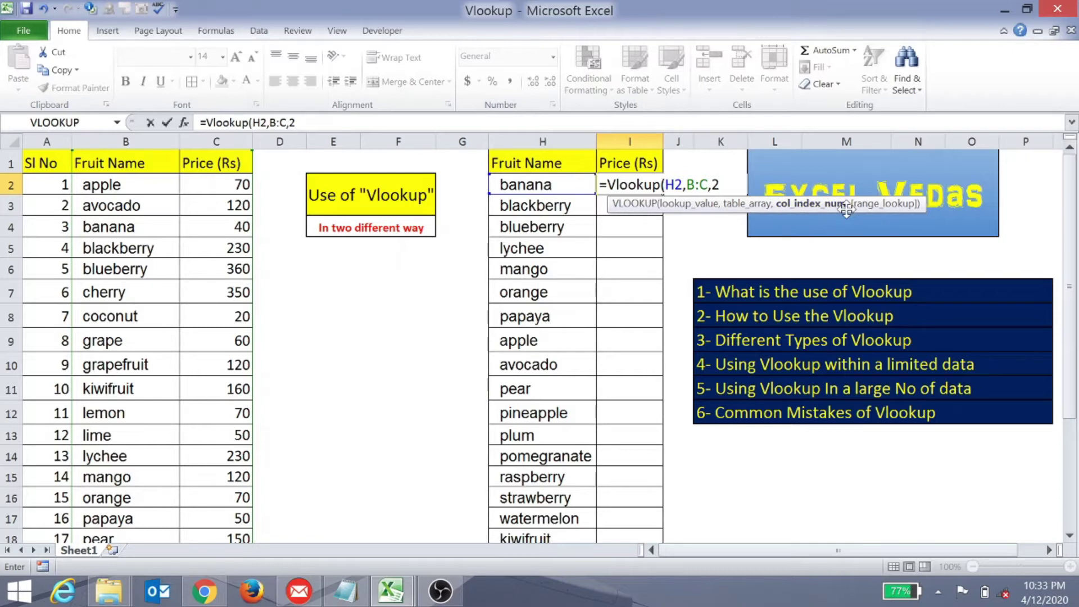
pyautogui.write('66')
pyautogui.write(',0')
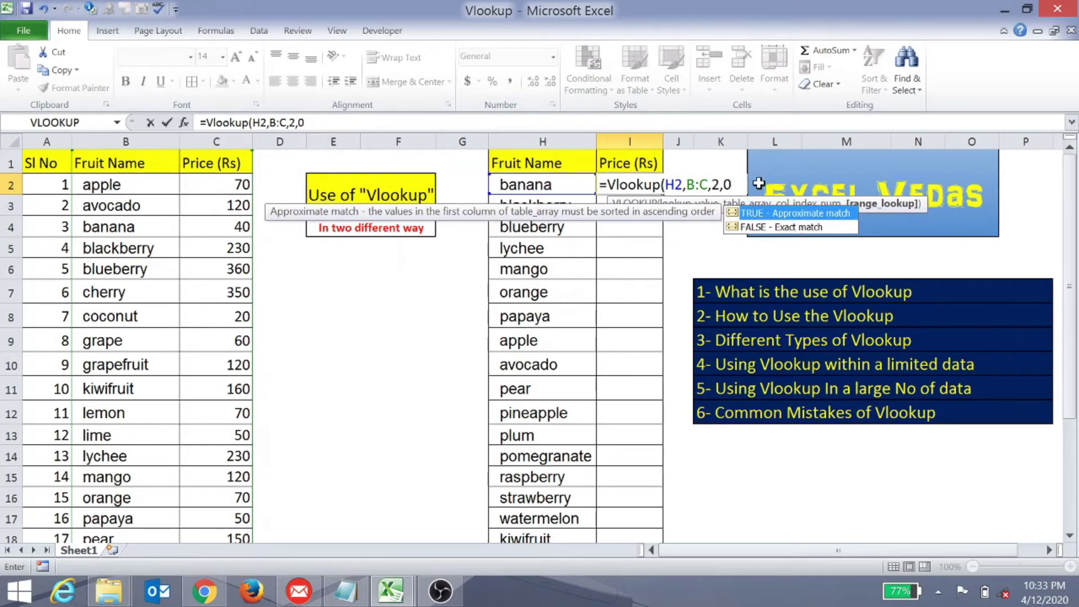
pyautogui.write(')')
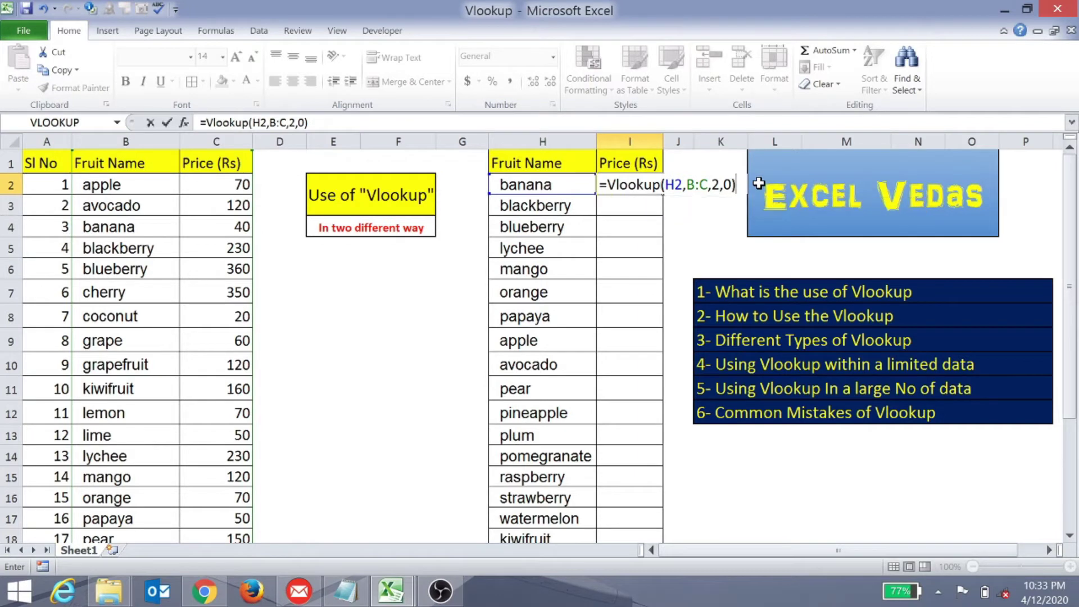
pyautogui.press('Return')
# Copy the VLOOKUP formula from I2 to I3, the blackberry price, and inspect the references in the copy
pyautogui.click(647, 186)
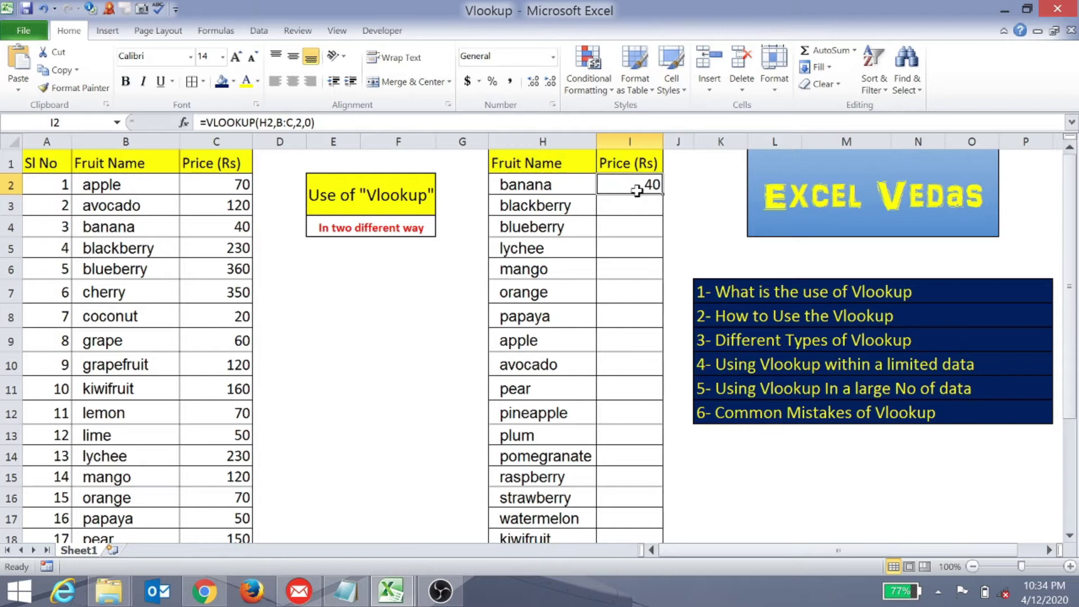
pyautogui.hotkey('ctrl', 'c')
pyautogui.press('Down')
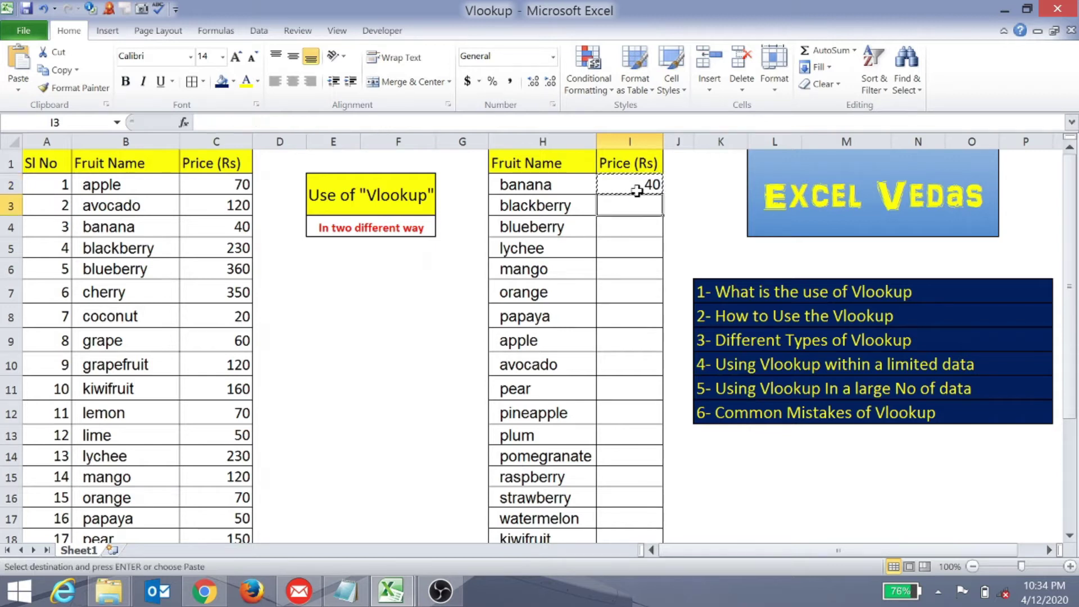
pyautogui.press('Return')
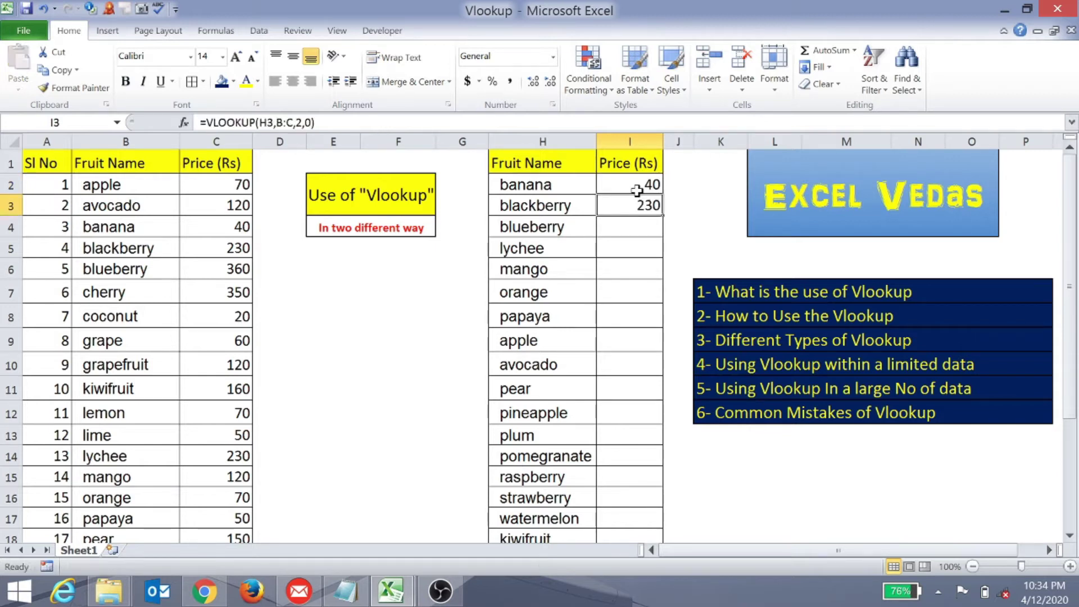
pyautogui.press('F2')
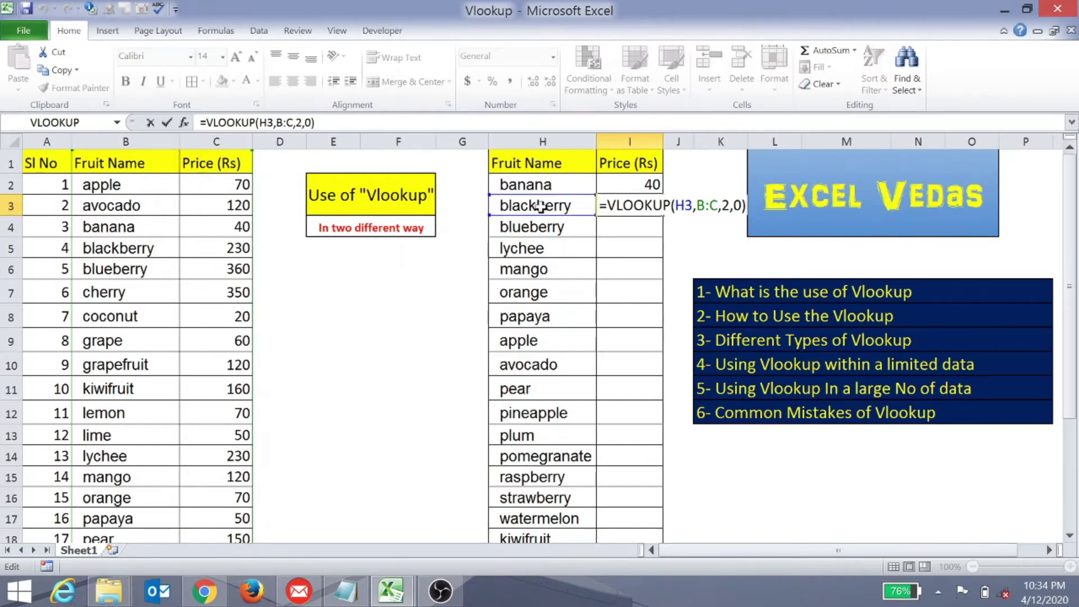
pyautogui.hotkey('ctrl', 'Return')
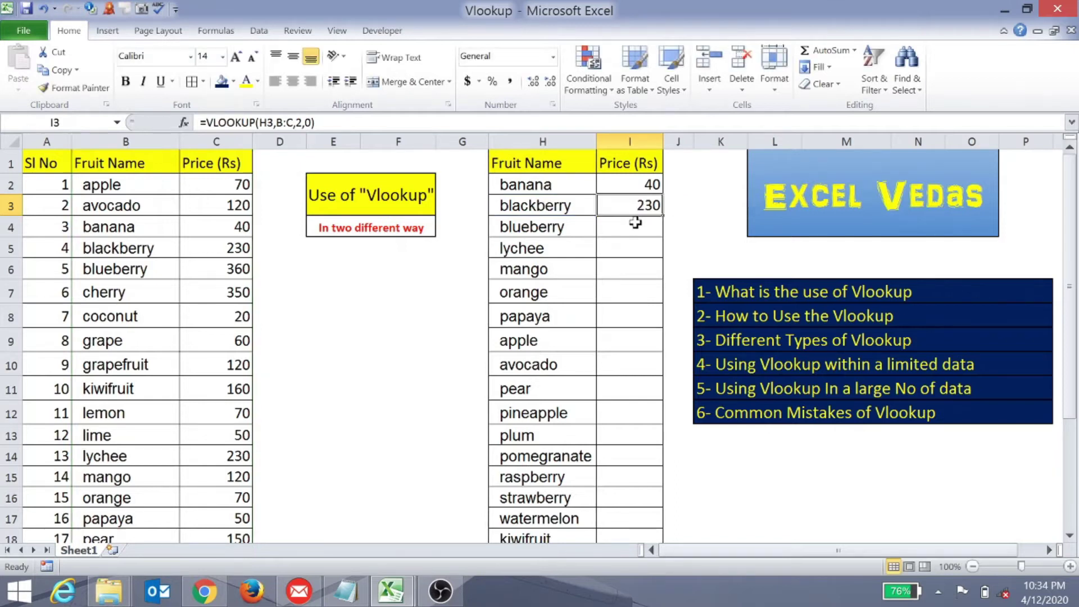
# Copy the VLOOKUP formula from I3 down the Price column through I20
pyautogui.hotkey('ctrl', 'c')
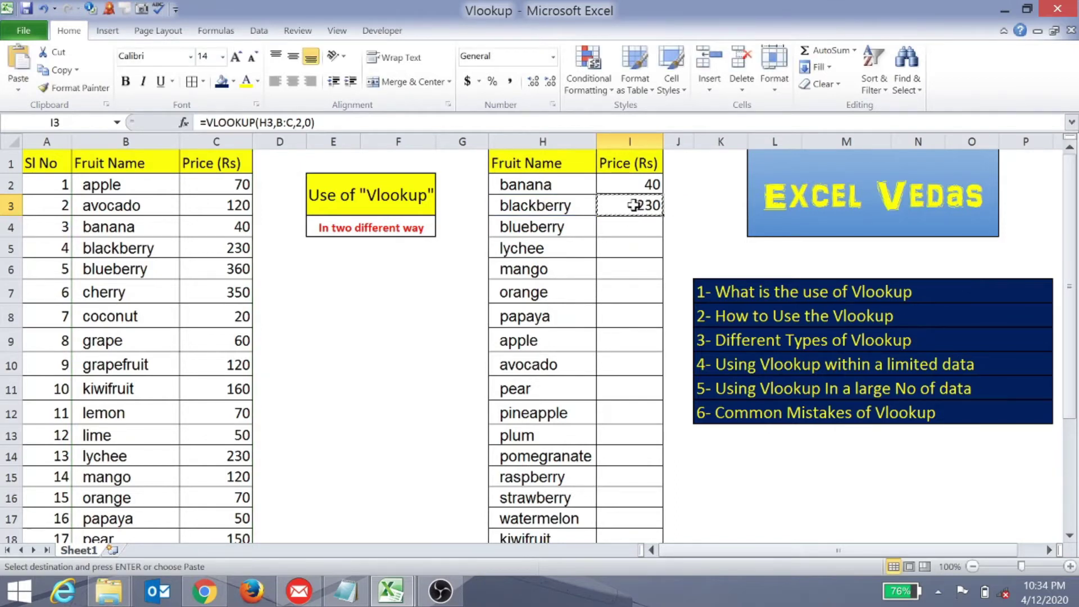
pyautogui.hotkey('shift', 'Down')
pyautogui.hotkey('shift', 'Down')
pyautogui.hotkey('shift', 'Down')
pyautogui.hotkey('shift', 'Down')
pyautogui.hotkey('shift', 'Down')
pyautogui.hotkey('shift', 'Down')
pyautogui.hotkey('shift', 'Down')
pyautogui.hotkey('shift', 'Down')
pyautogui.hotkey('shift', 'Down')
pyautogui.hotkey('shift', 'Down')
pyautogui.hotkey('shift', 'Down')
pyautogui.hotkey('shift', 'Down')
pyautogui.hotkey('shift', 'Down')
pyautogui.hotkey('shift', 'Down')
pyautogui.hotkey('shift', 'Down')
pyautogui.hotkey('shift', 'Down')
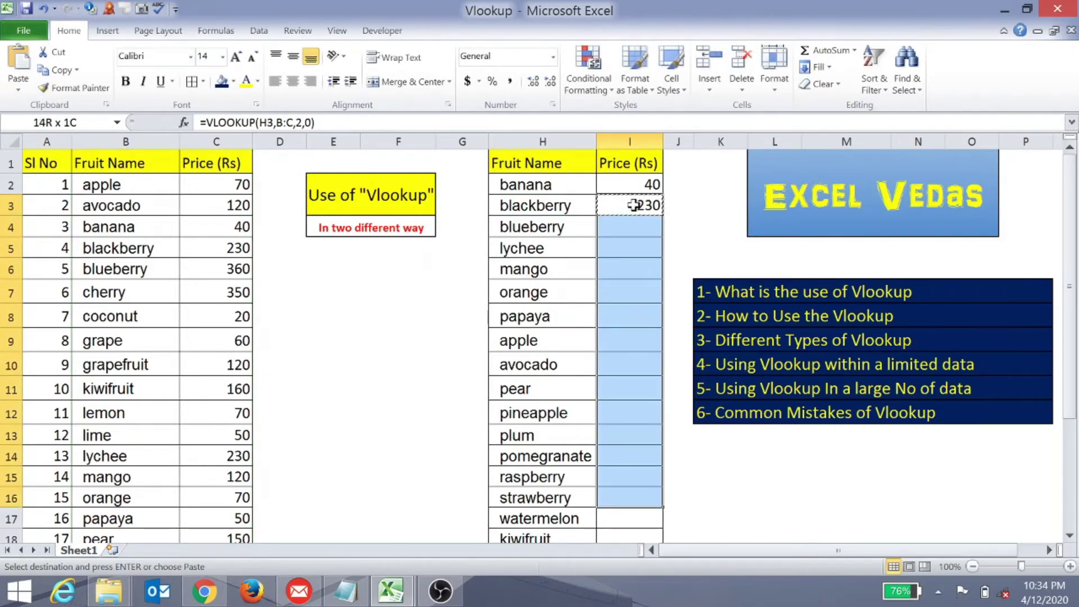
pyautogui.hotkey('shift', 'Down')
pyautogui.hotkey('shift', 'Down')
pyautogui.hotkey('shift', 'Up')
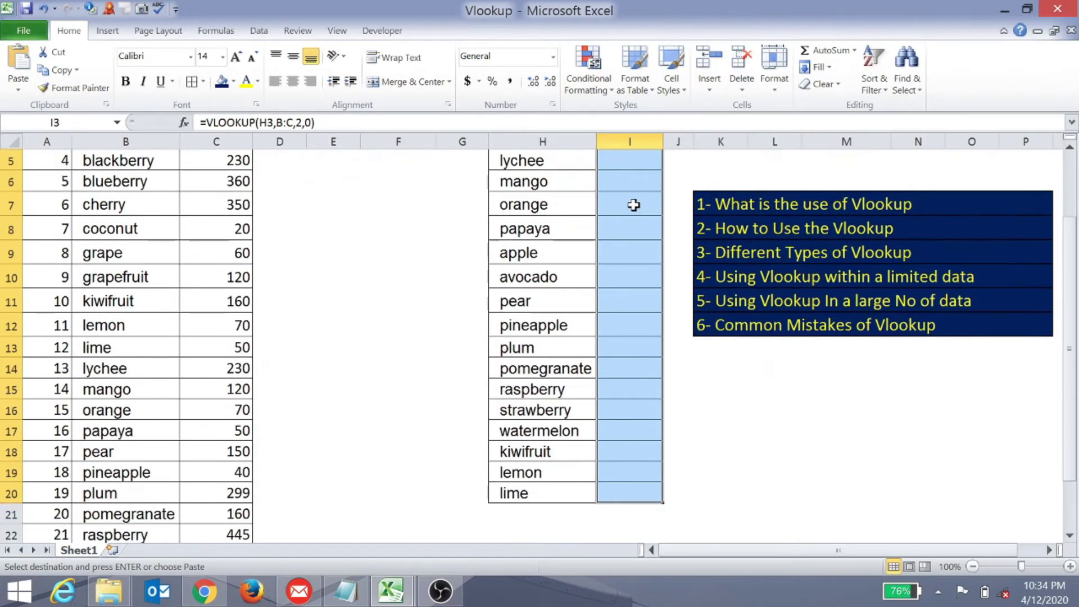
pyautogui.press('Return')
# Examine the looked-up prices and compare avocado's price with the source table
pyautogui.click(634, 206)
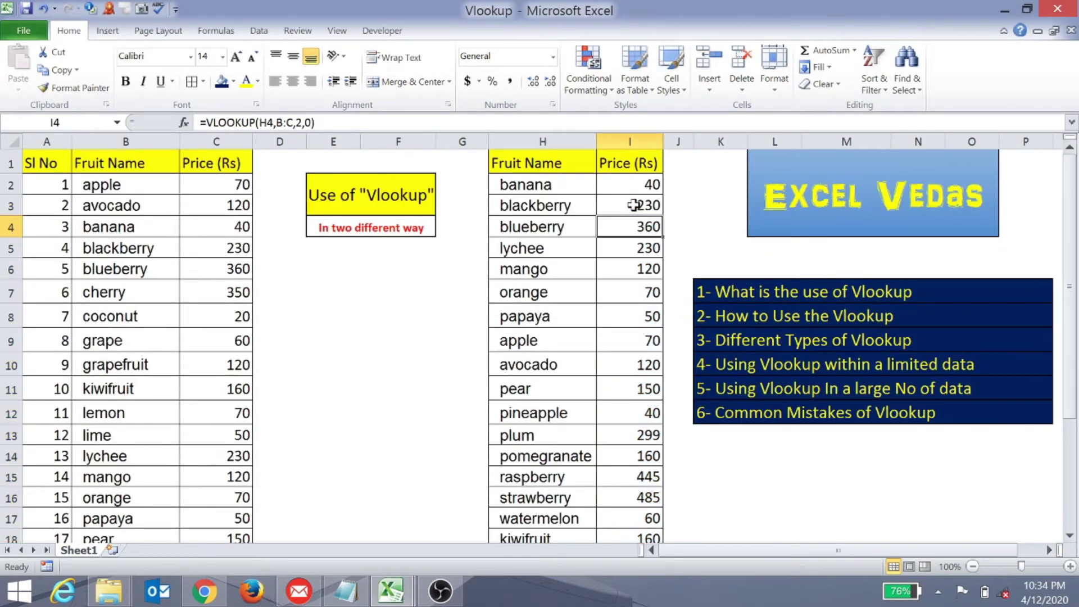
pyautogui.press('Down')
pyautogui.press('Down')
pyautogui.press('Down')
pyautogui.press('Down')
pyautogui.press('Down')
pyautogui.press('Down')
pyautogui.press('Down')
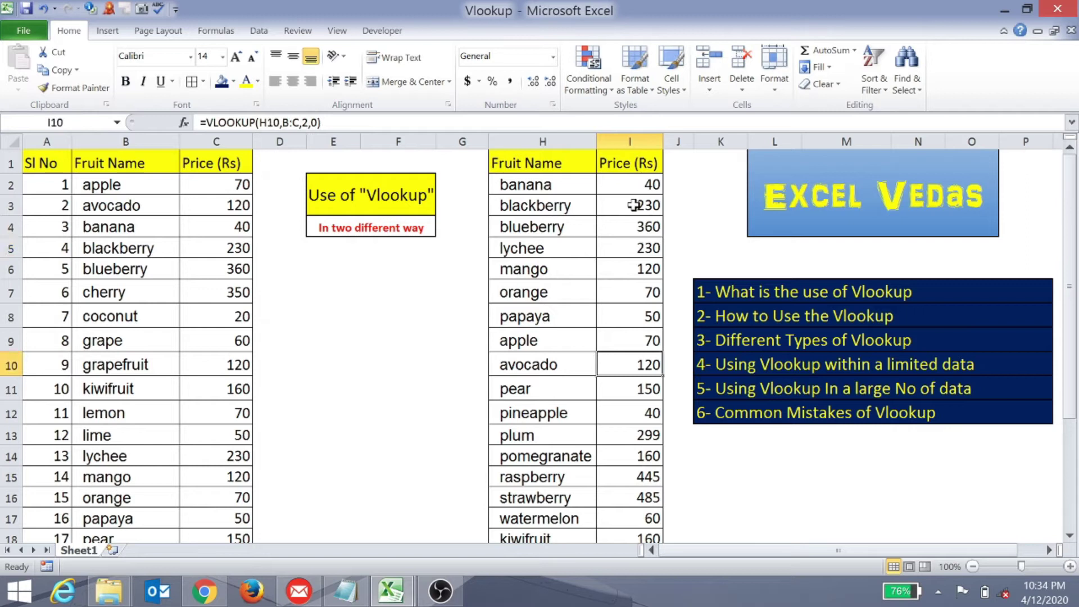
pyautogui.click(534, 368)
pyautogui.click(619, 367)
pyautogui.click(140, 367)
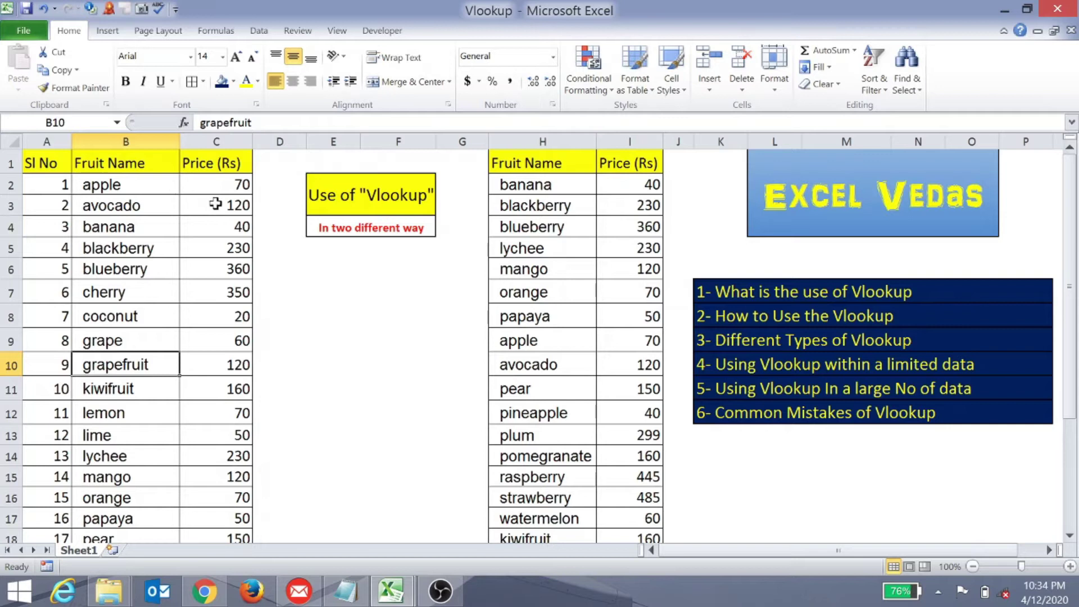
# Compare pomegranate's looked-up price in I14 with its price in the source table
pyautogui.click(546, 458)
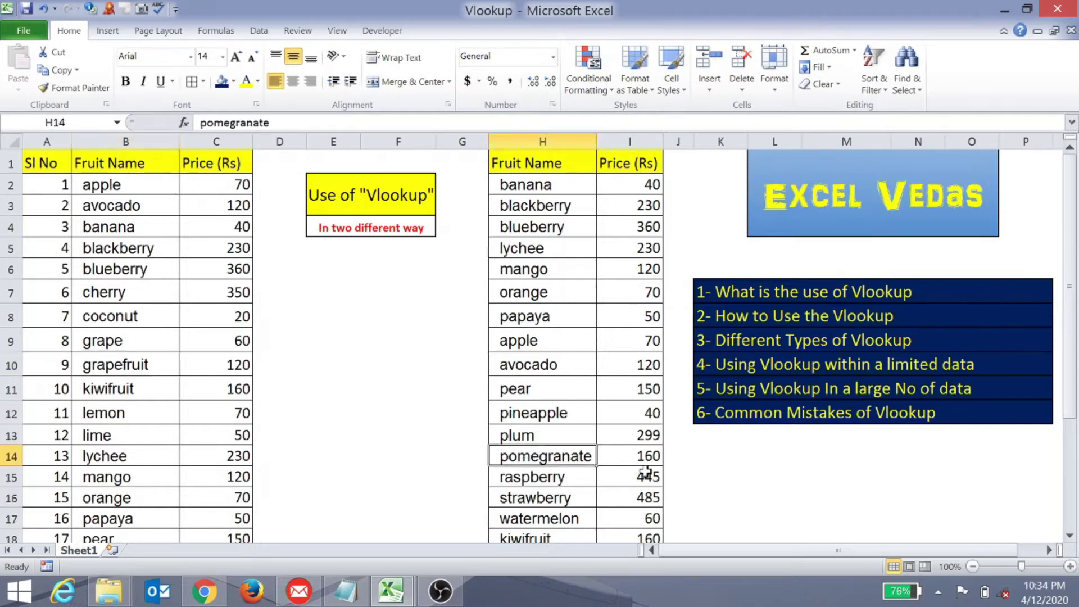
pyautogui.click(611, 464)
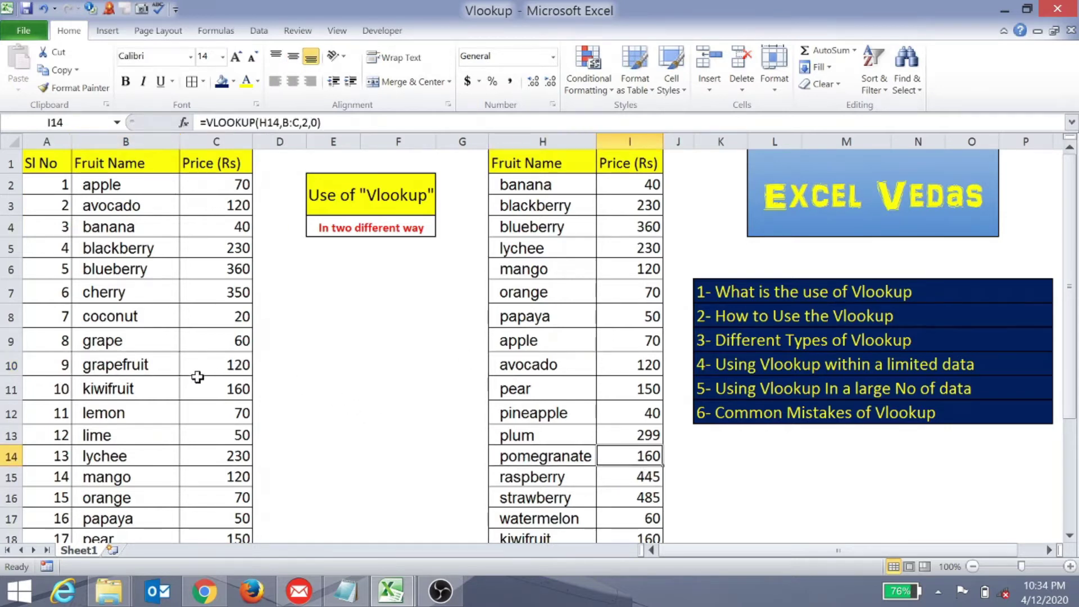
pyautogui.click(142, 413)
pyautogui.press('Down')
pyautogui.press('Down')
pyautogui.press('Down')
pyautogui.press('Down')
pyautogui.press('Down')
pyautogui.press('Down')
pyautogui.press('Down')
pyautogui.press('Down')
pyautogui.press('Down')
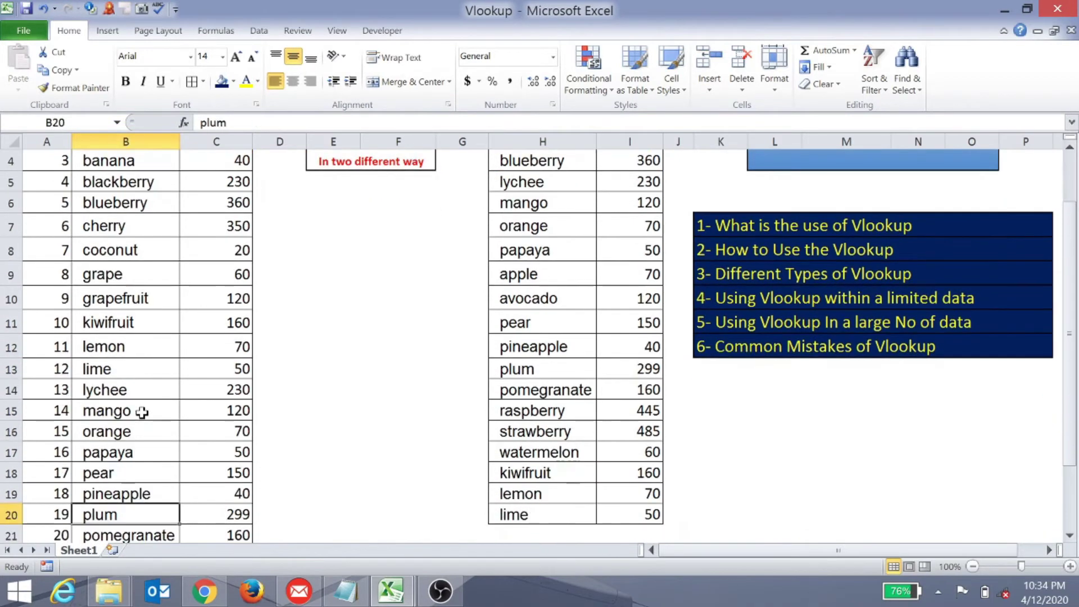
pyautogui.press('Up')
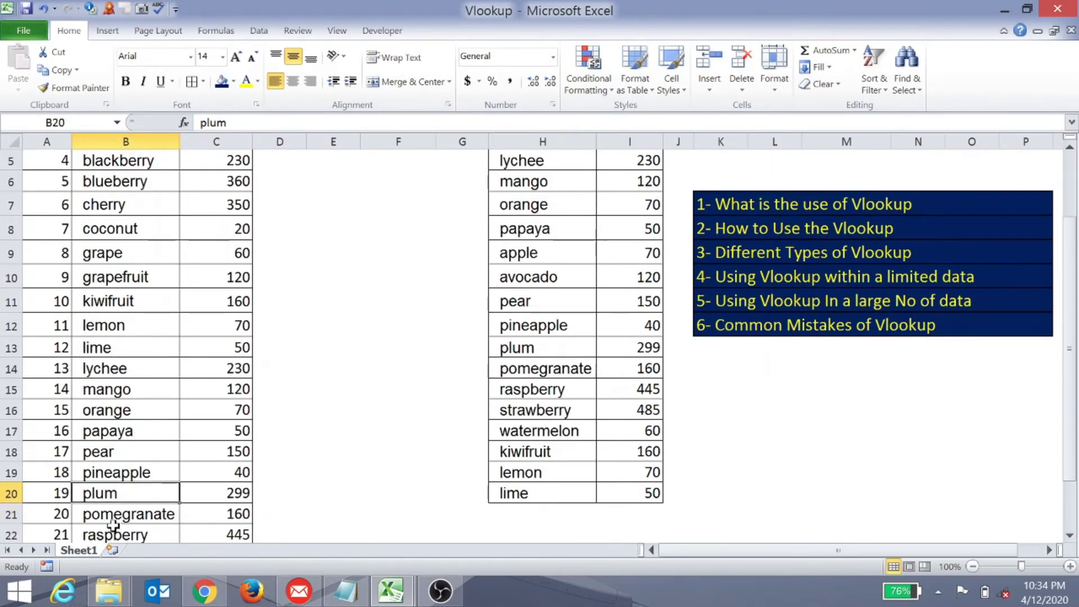
pyautogui.click(218, 518)
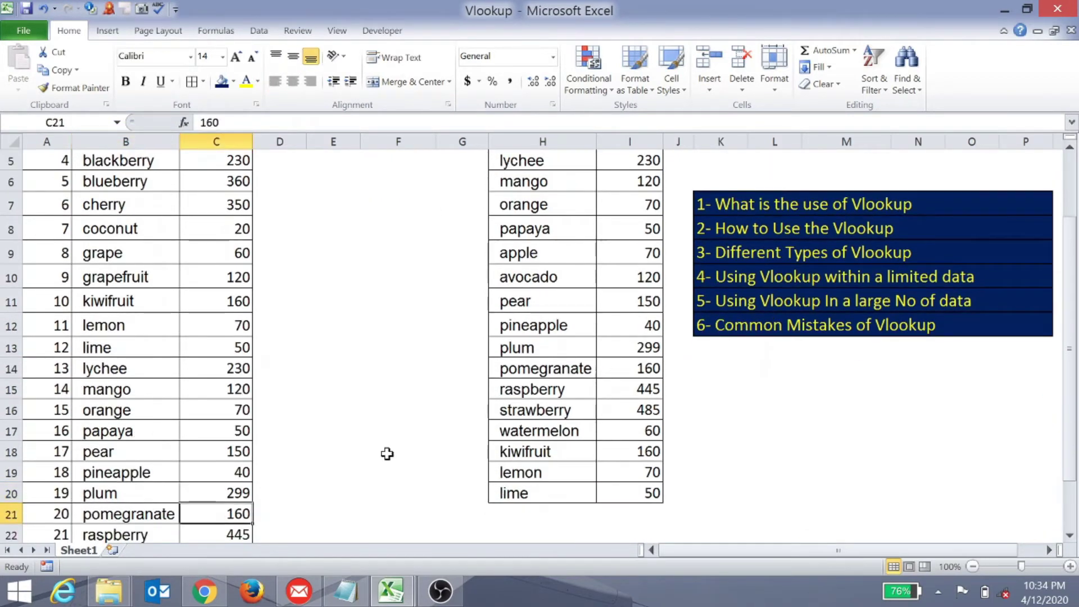
# Find strawberry in the source table and compare its price with the looked-up value in the second table
pyautogui.click(561, 412)
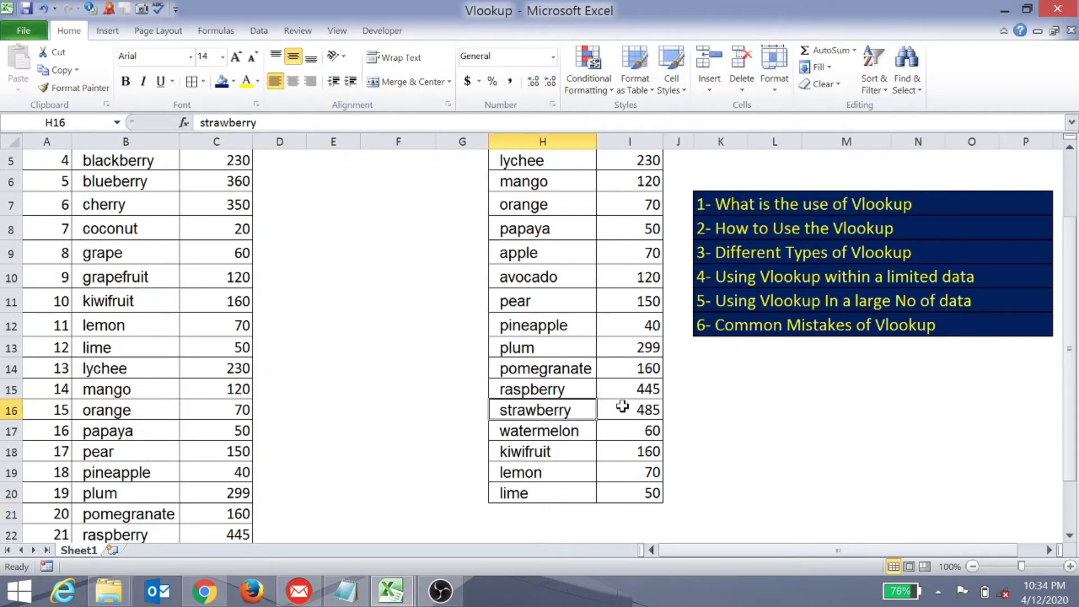
pyautogui.click(151, 474)
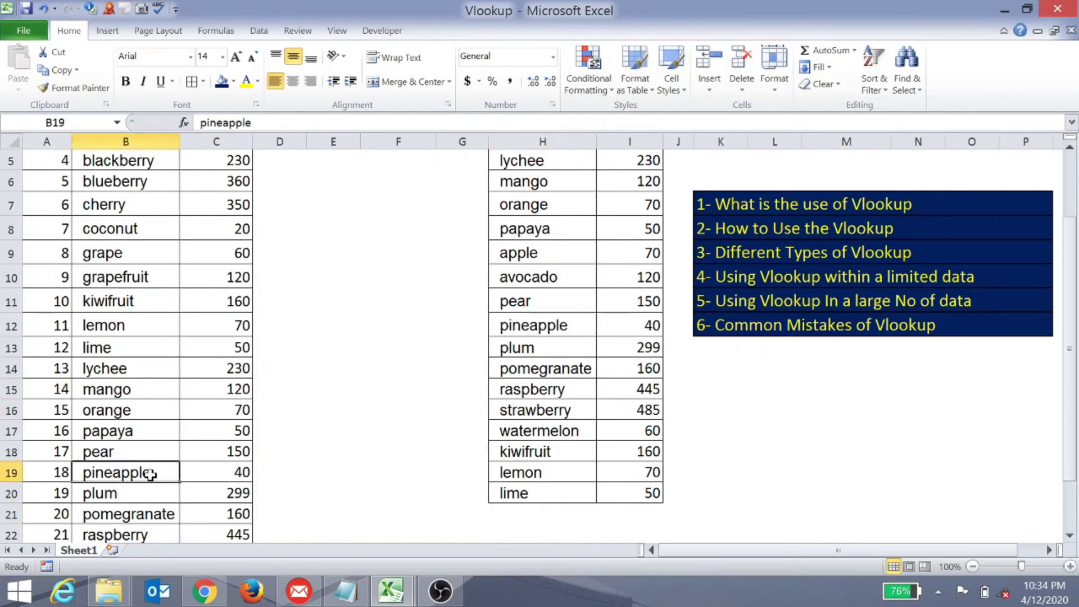
pyautogui.press('Down')
pyautogui.press('Down')
pyautogui.press('Down')
pyautogui.press('Down')
pyautogui.press('Down')
pyautogui.press('Down')
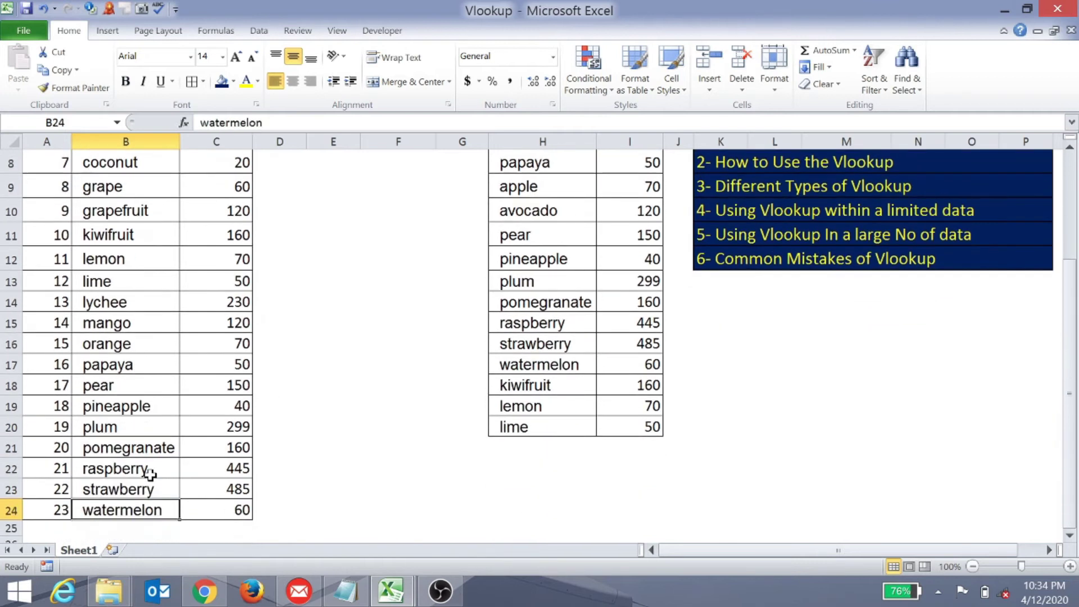
pyautogui.press('Up')
pyautogui.press('Up')
pyautogui.press('Up')
pyautogui.press('Up')
pyautogui.press('Up')
pyautogui.press('Up')
pyautogui.press('Up')
pyautogui.press('Up')
pyautogui.press('Up')
pyautogui.press('Up')
pyautogui.press('Up')
pyautogui.press('Up')
pyautogui.press('Up')
pyautogui.press('Up')
pyautogui.press('Up')
pyautogui.press('Up')
pyautogui.press('Up')
pyautogui.press('Up')
pyautogui.press('Up')
pyautogui.press('Down')
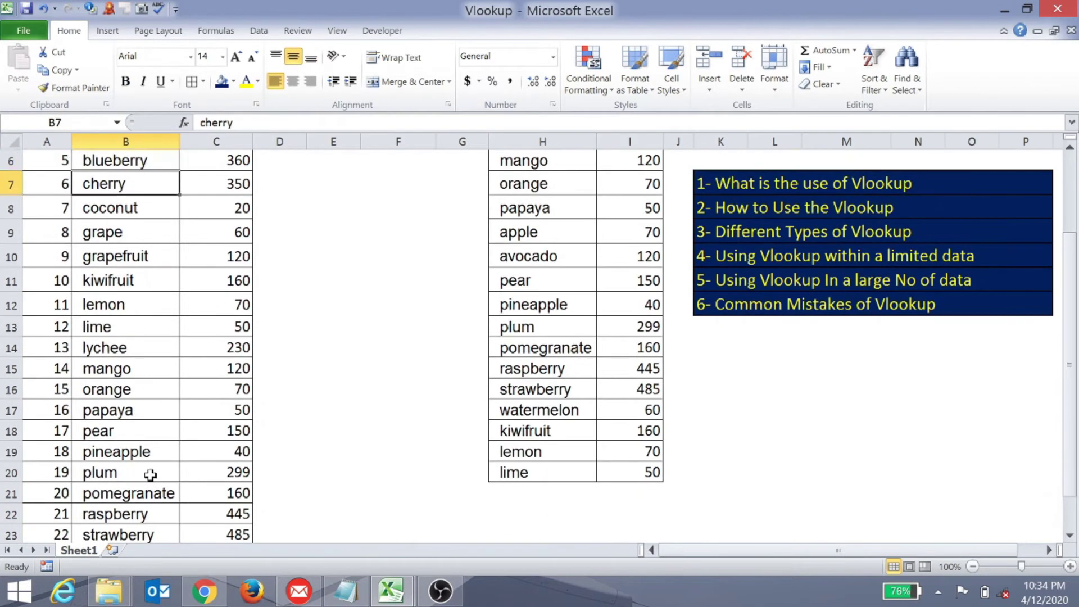
pyautogui.press('Up')
pyautogui.press('Up')
pyautogui.press('Up')
pyautogui.press('Up')
pyautogui.press('Up')
pyautogui.press('Down')
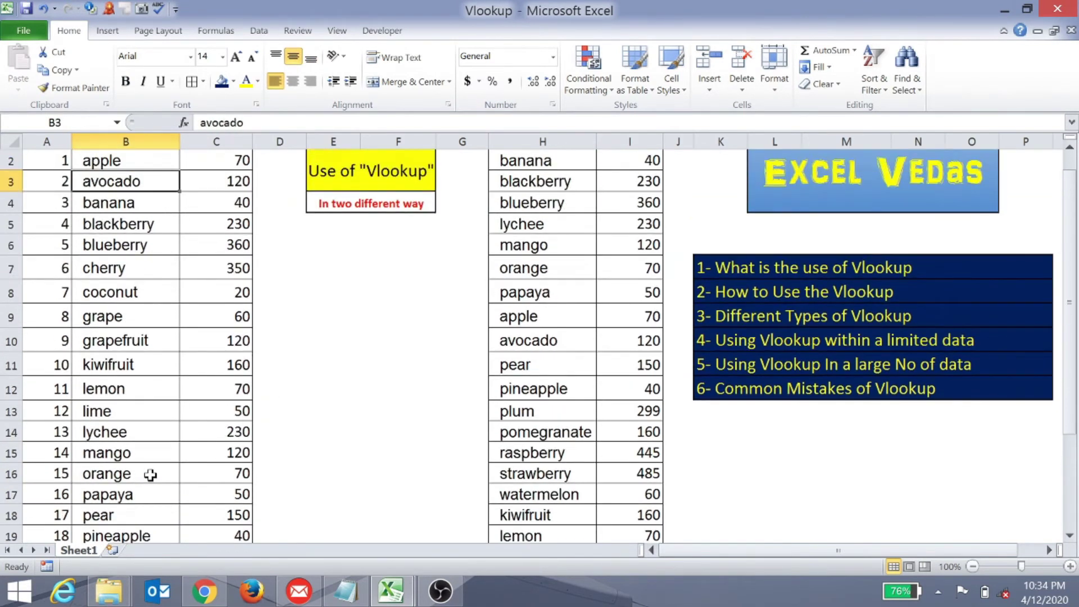
pyautogui.press('Up')
pyautogui.press('Up')
pyautogui.press('Down')
pyautogui.press('Down')
pyautogui.press('Down')
pyautogui.press('Down')
pyautogui.press('Down')
pyautogui.press('Down')
pyautogui.press('Down')
pyautogui.press('Down')
pyautogui.press('Down')
pyautogui.press('Down')
pyautogui.press('Down')
pyautogui.press('Down')
pyautogui.press('Down')
pyautogui.press('Down')
pyautogui.press('Down')
pyautogui.press('Down')
pyautogui.press('Down')
pyautogui.press('Down')
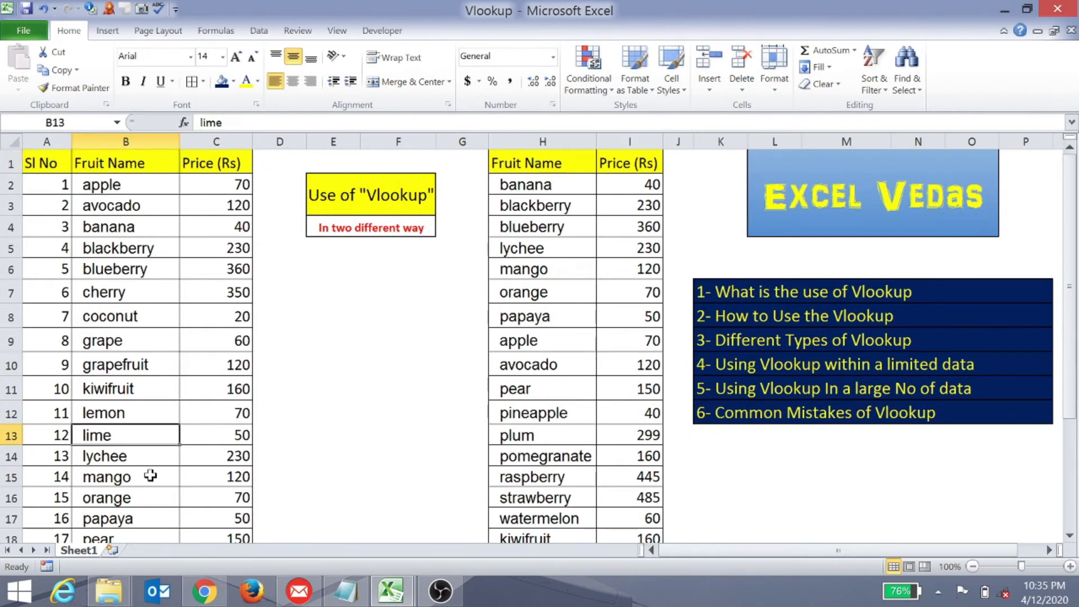
pyautogui.press('Down')
pyautogui.press('Down')
pyautogui.press('Down')
pyautogui.press('Down')
pyautogui.press('Up')
pyautogui.press('Down')
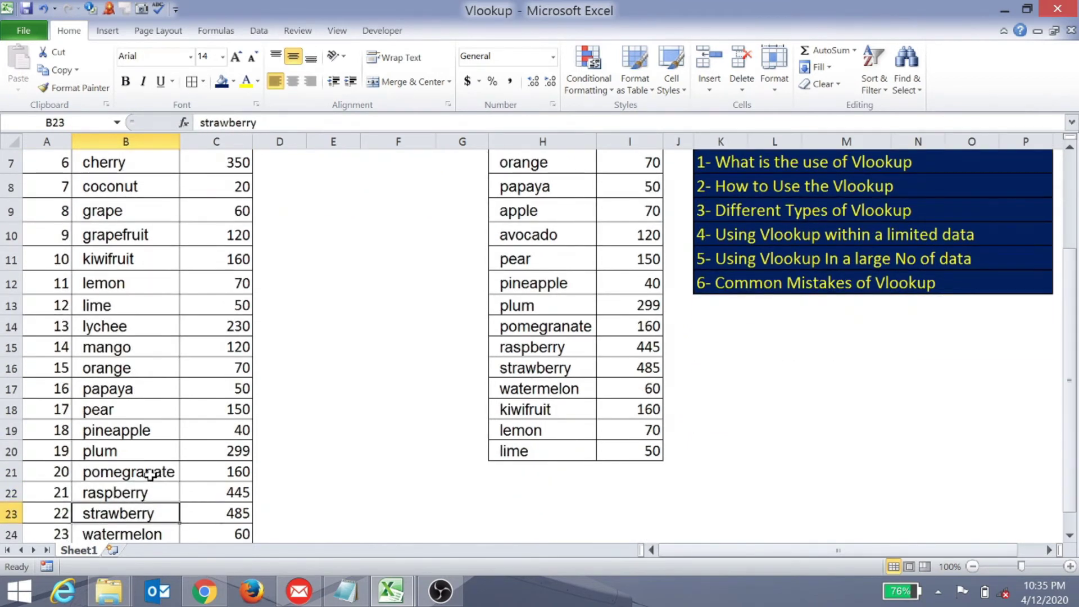
pyautogui.click(209, 510)
pyautogui.click(632, 346)
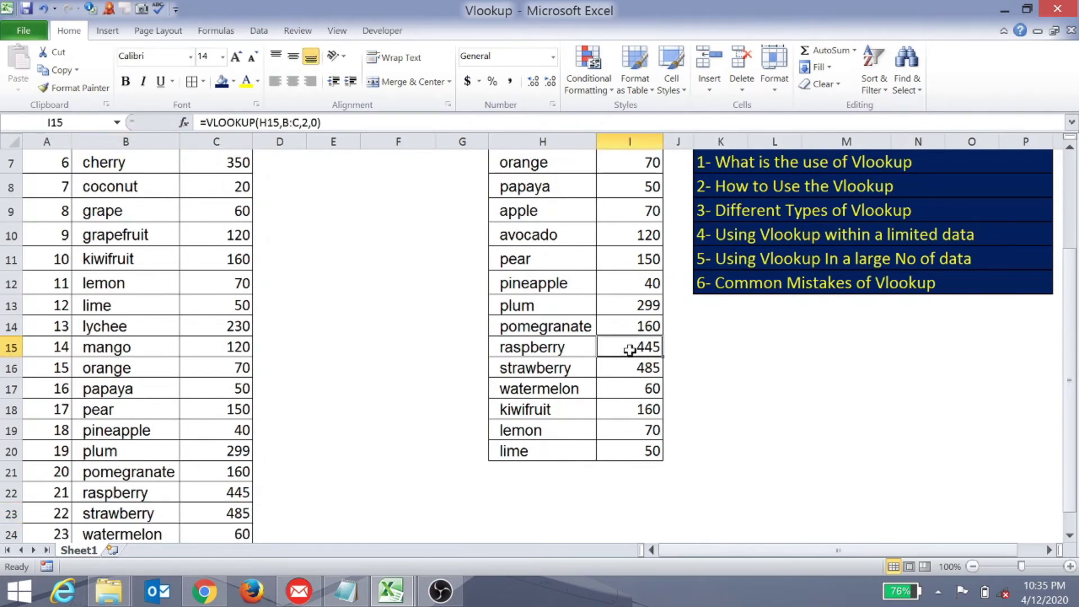
pyautogui.click(629, 329)
# Clear all looked-up prices in I2:I20 and begin a new formula in I2 with an equals sign
pyautogui.hotkey('ctrl', 'Up')
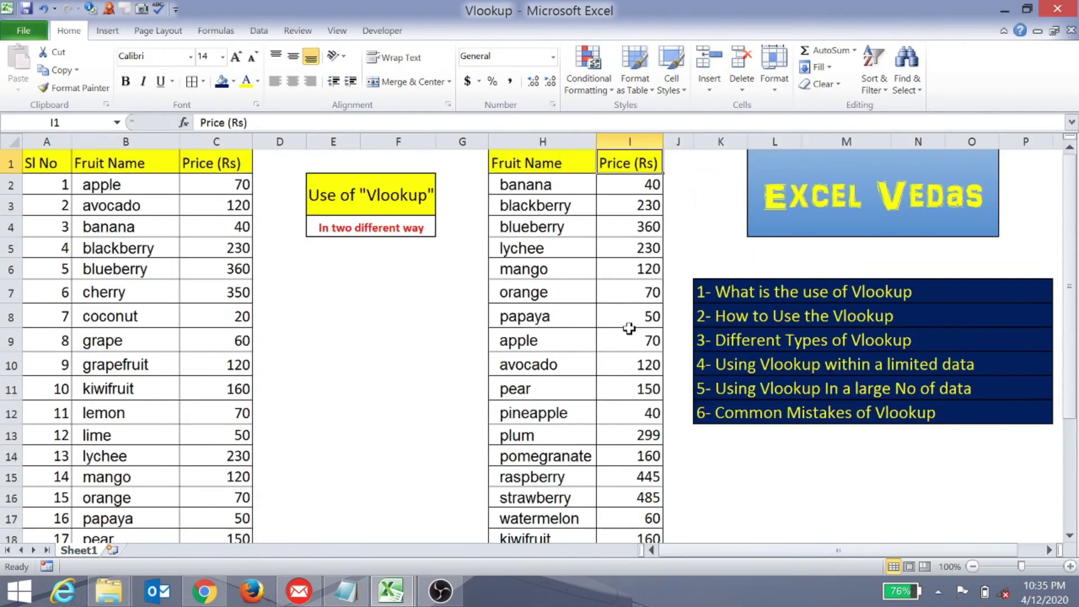
pyautogui.press('Down')
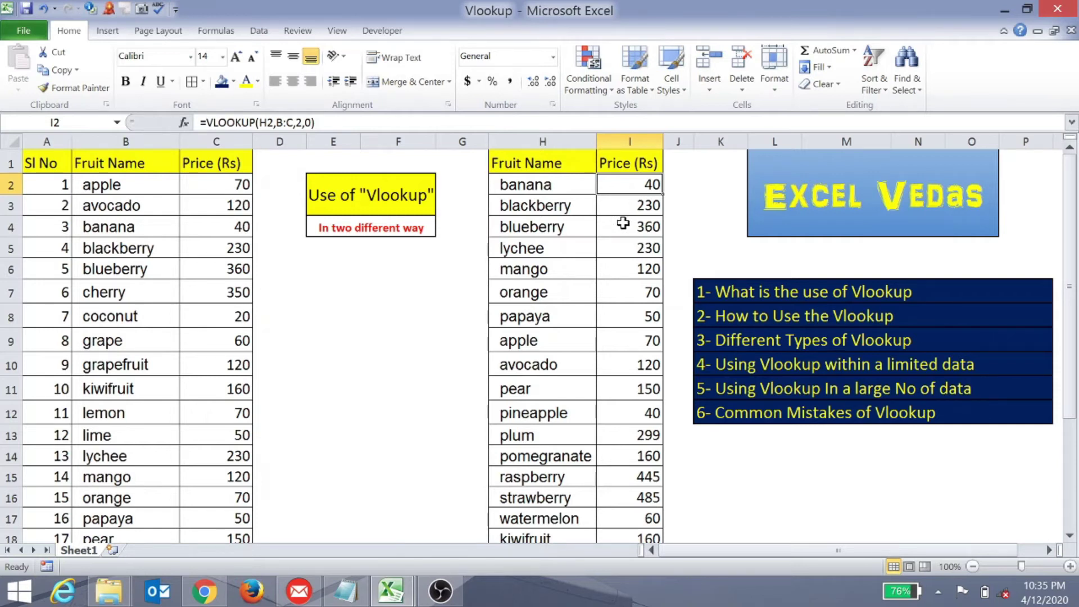
pyautogui.hotkey('ctrl', 'shift', 'Down')
pyautogui.press('Delete')
pyautogui.scroll(1, 623, 223)
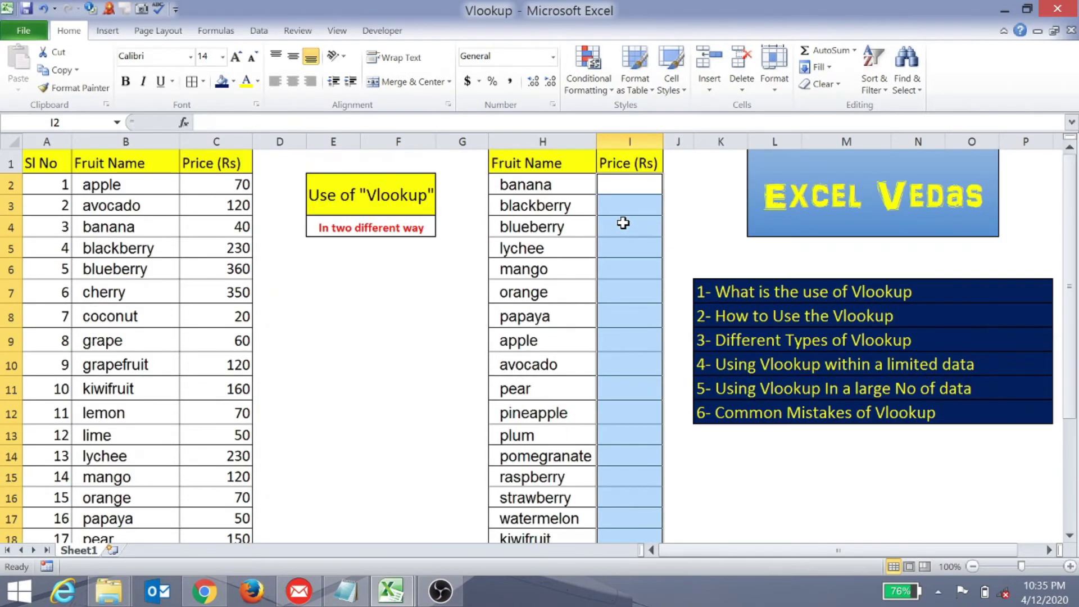
pyautogui.press('Up')
pyautogui.press('Down')
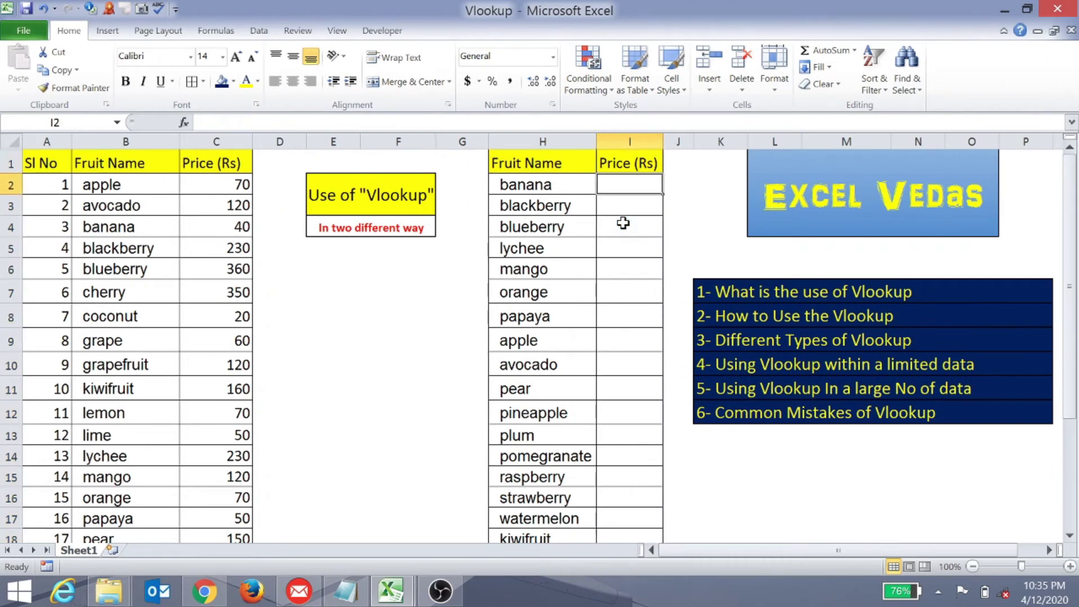
pyautogui.write('=')
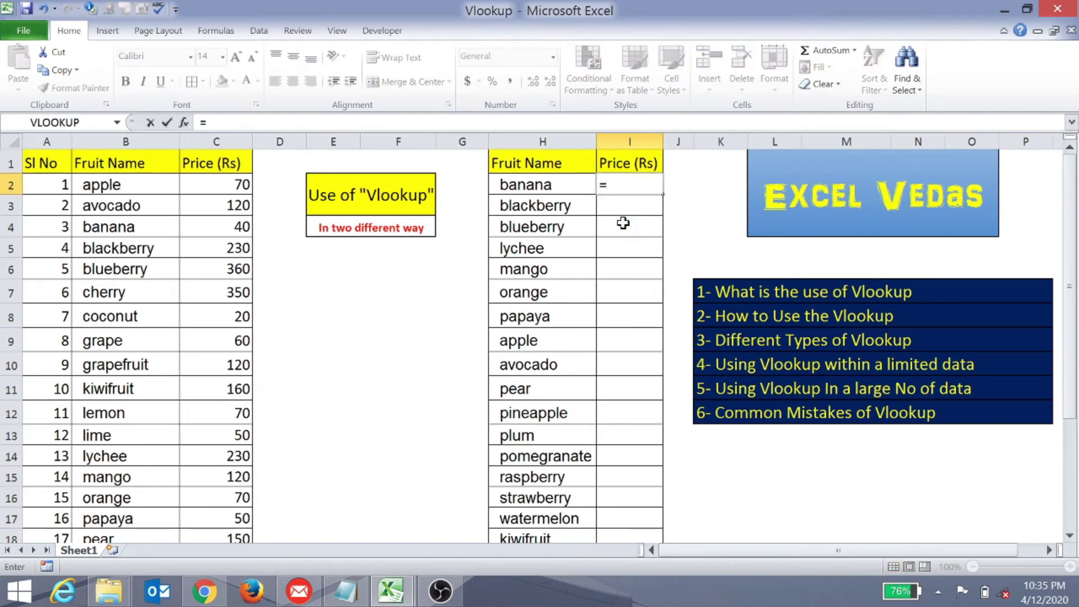
pyautogui.write('vlo')
pyautogui.press('BackSpace')
pyautogui.press('BackSpace')
pyautogui.press('BackSpace')
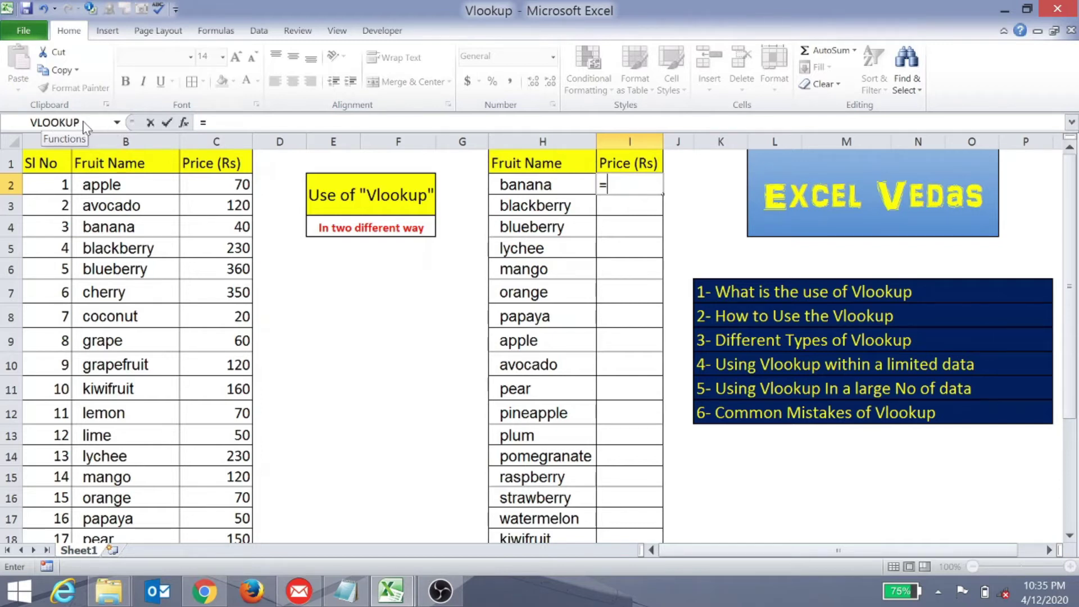
# Insert the VLOOKUP function in I2 with H2 as the lookup value and columns B:C as the table array
pyautogui.click(117, 123)
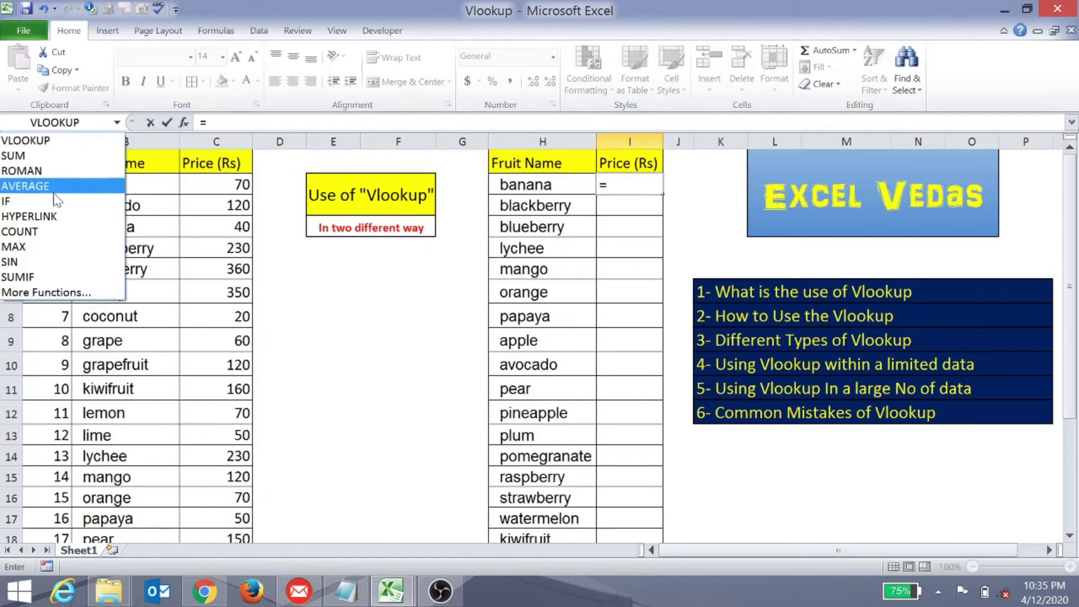
pyautogui.click(63, 122)
pyautogui.click(62, 122)
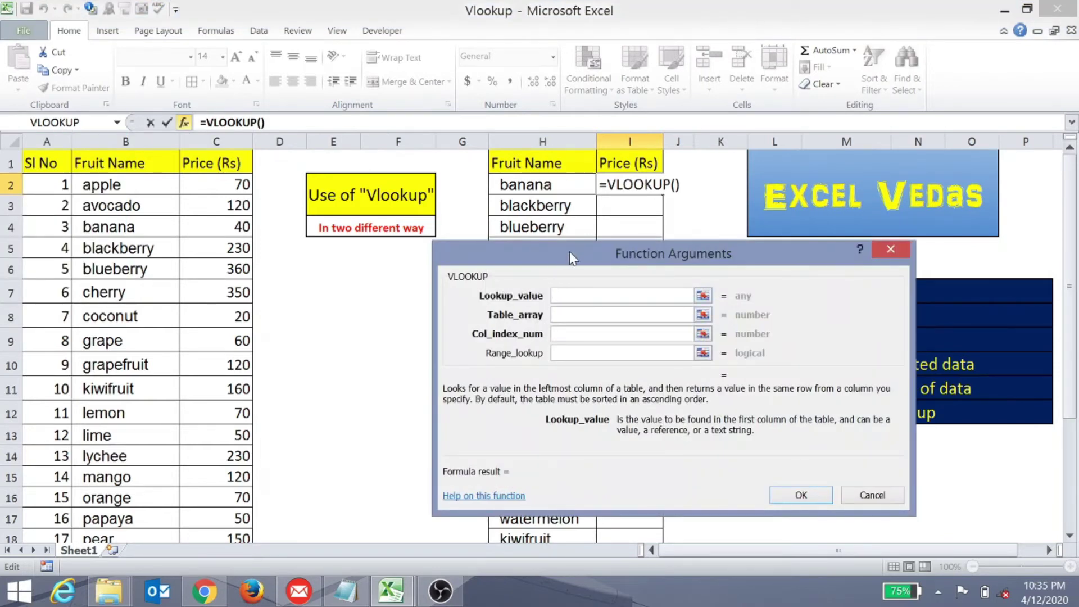
pyautogui.moveTo(573, 258); pyautogui.dragTo(506, 272)
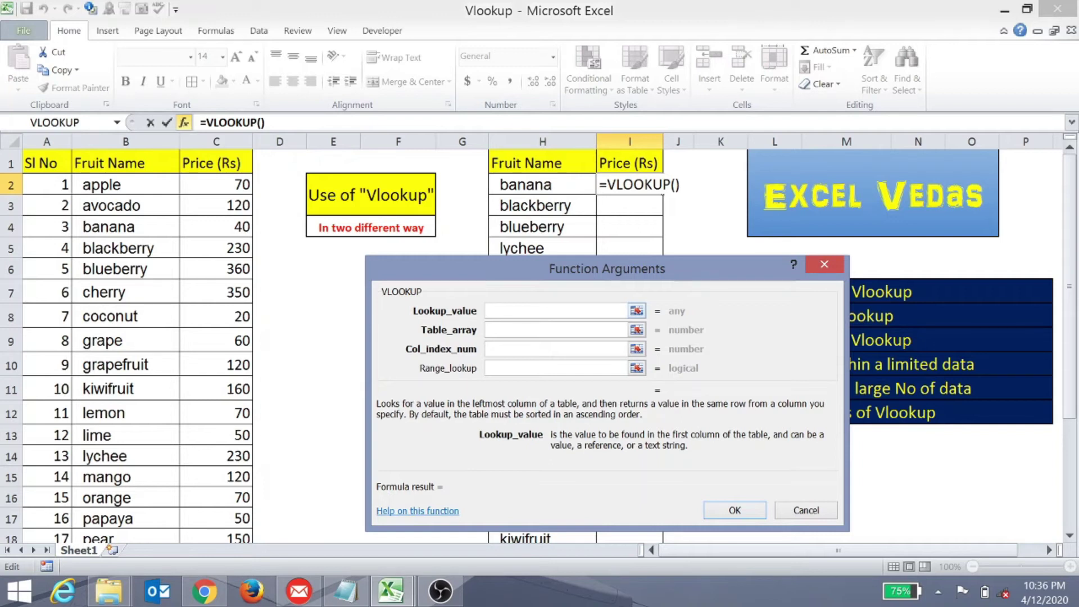
pyautogui.click(538, 184)
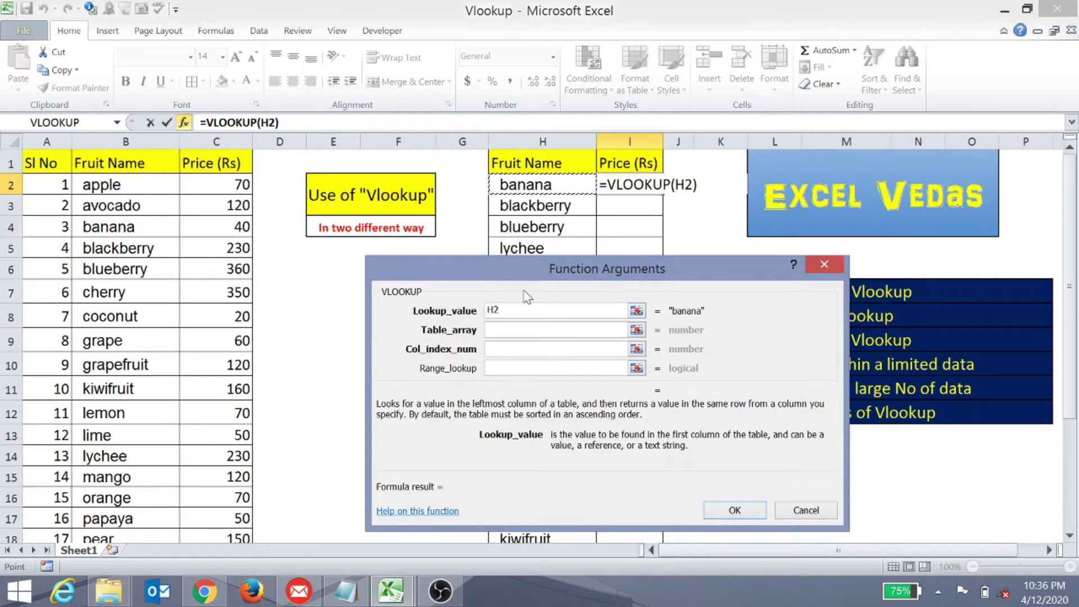
pyautogui.click(523, 330)
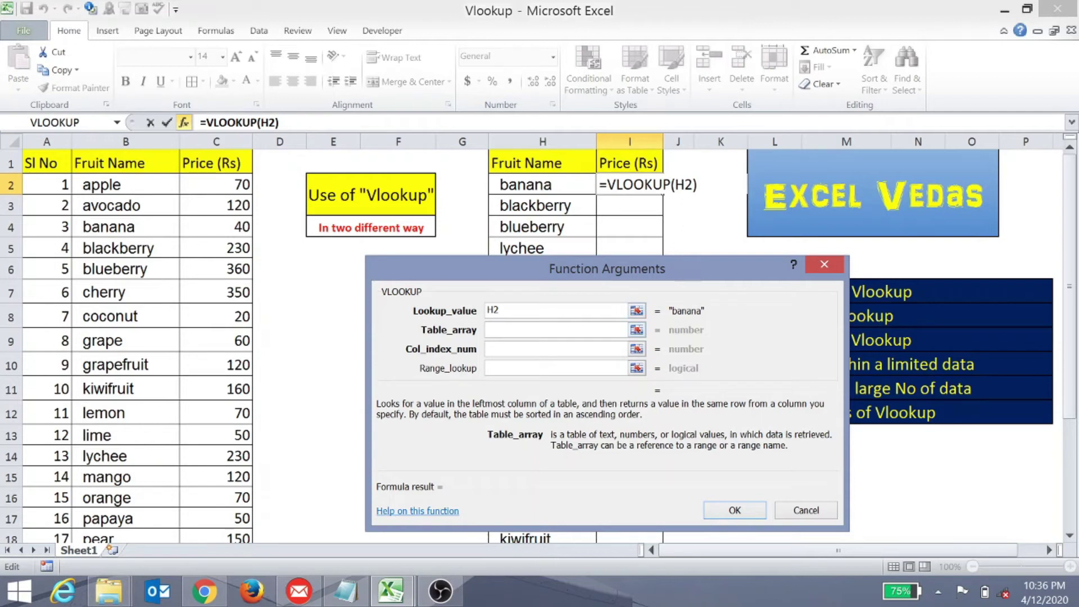
pyautogui.click(139, 138)
pyautogui.moveTo(139, 138); pyautogui.dragTo(202, 138)
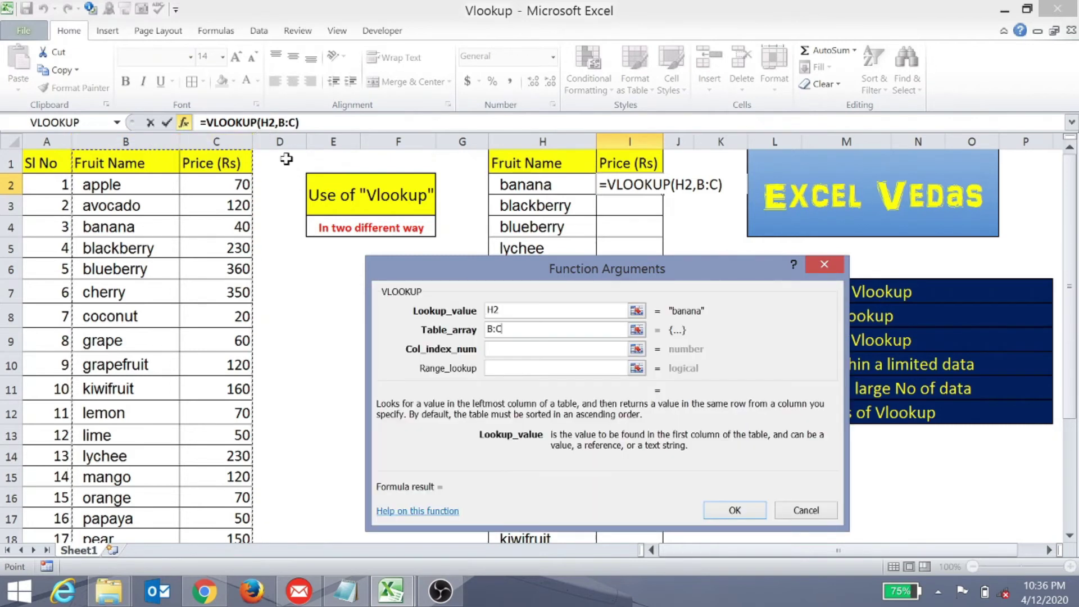
# Set the column index number to 2 and the range lookup to 0, completing the VLOOKUP formula in I2
pyautogui.click(517, 349)
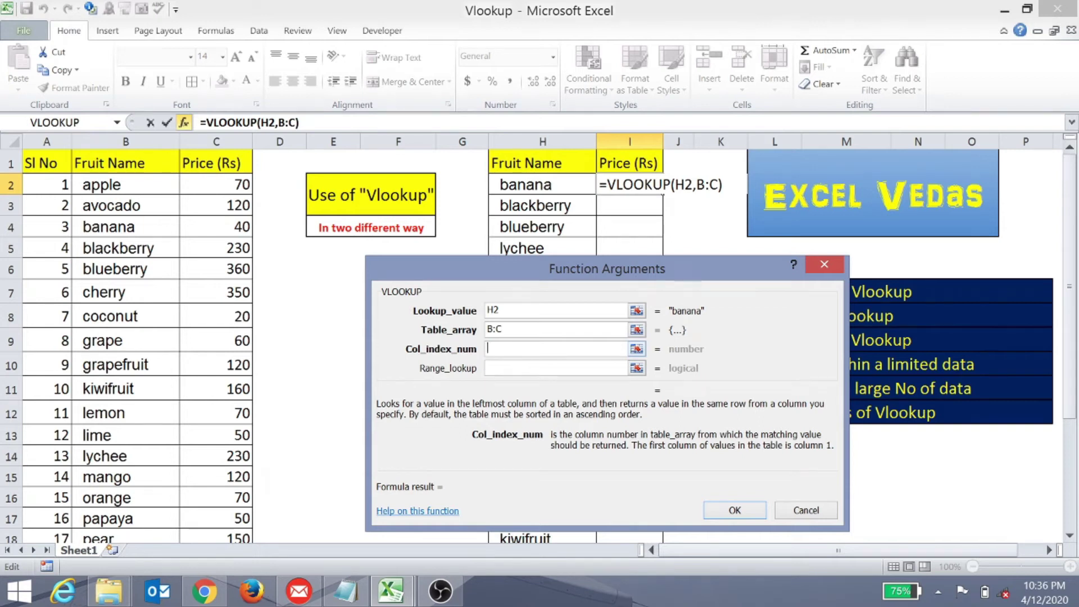
pyautogui.write('2')
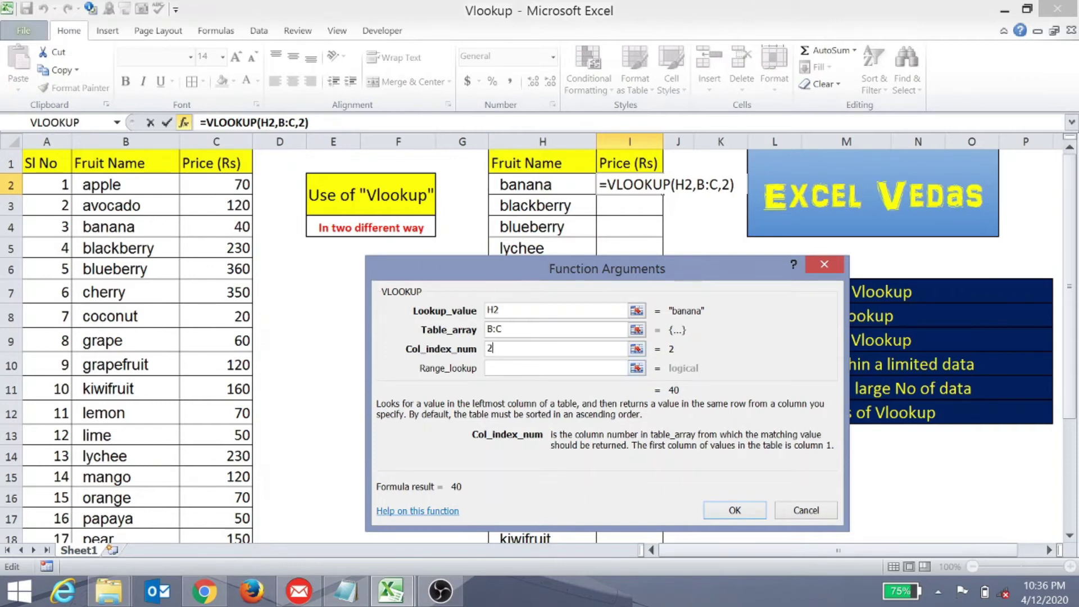
pyautogui.click(513, 371)
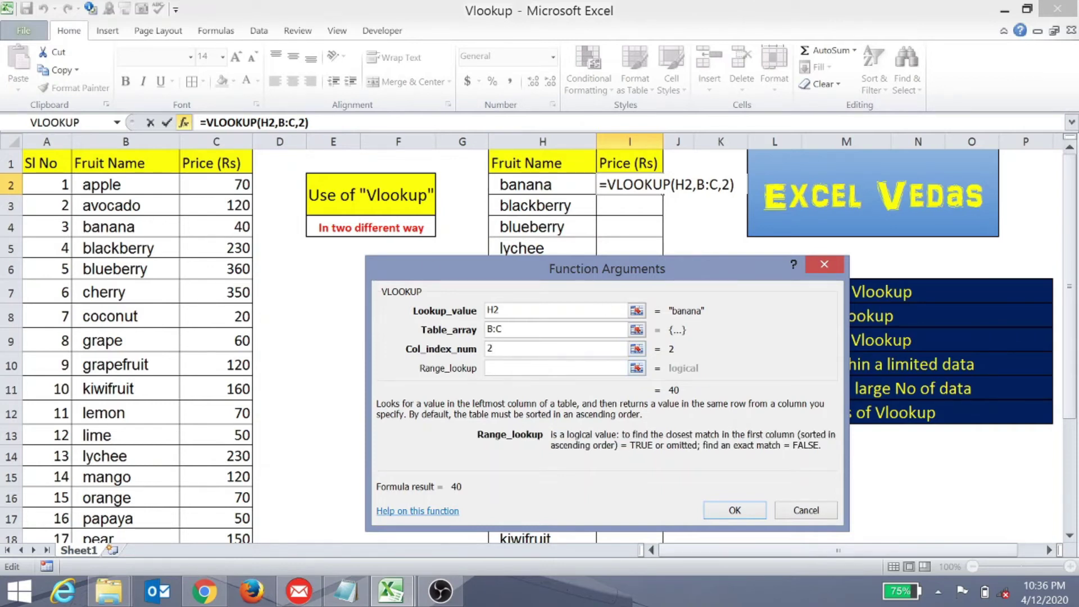
pyautogui.write('0')
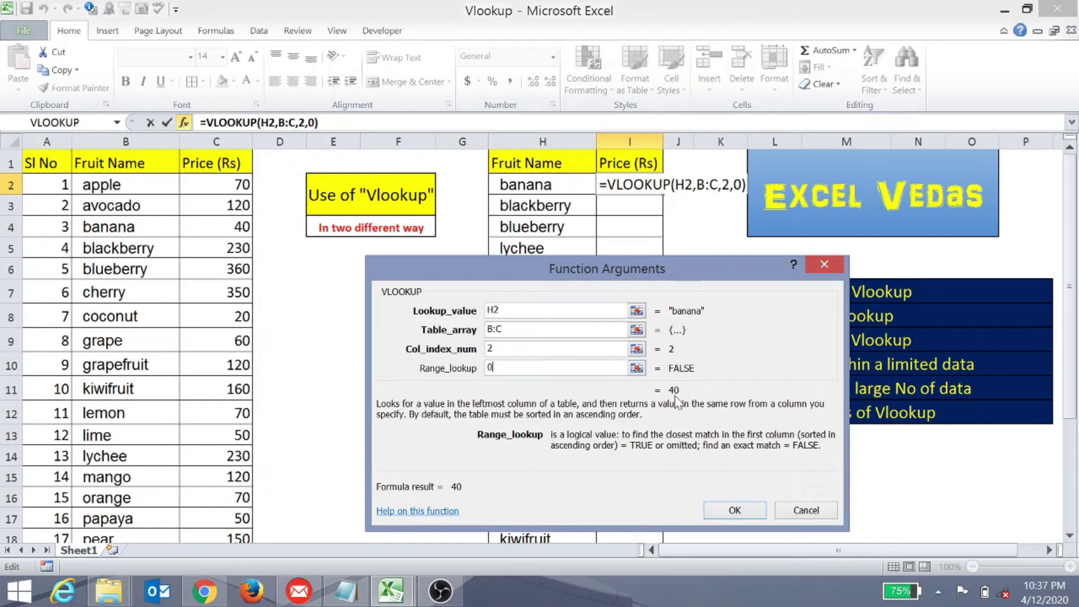
pyautogui.click(738, 514)
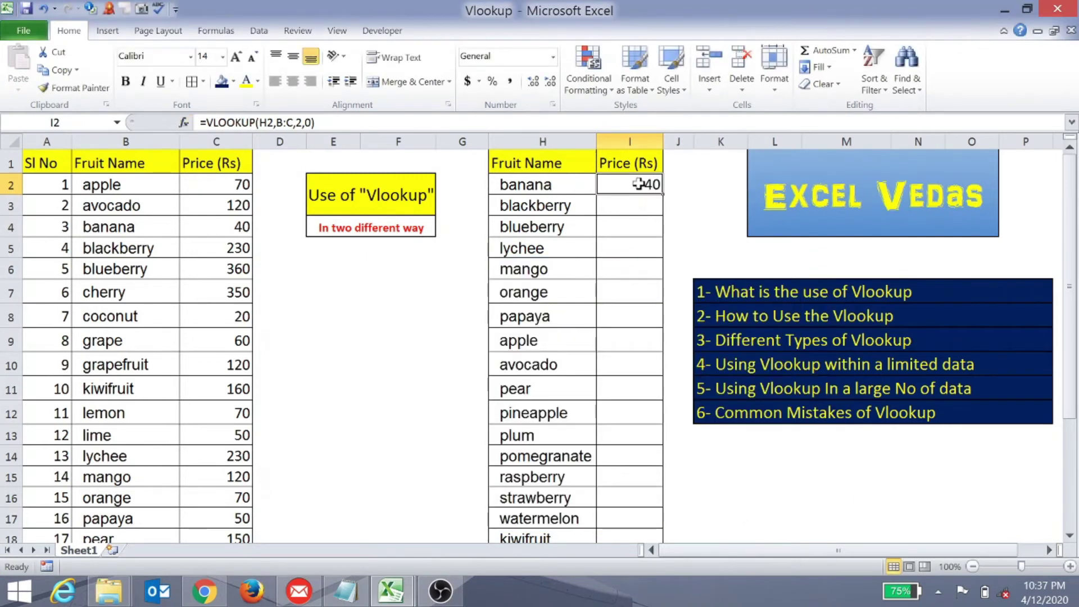
# Copy the VLOOKUP formula from I2 down the Price (Rs) column through I9
pyautogui.hotkey('ctrl', 'c')
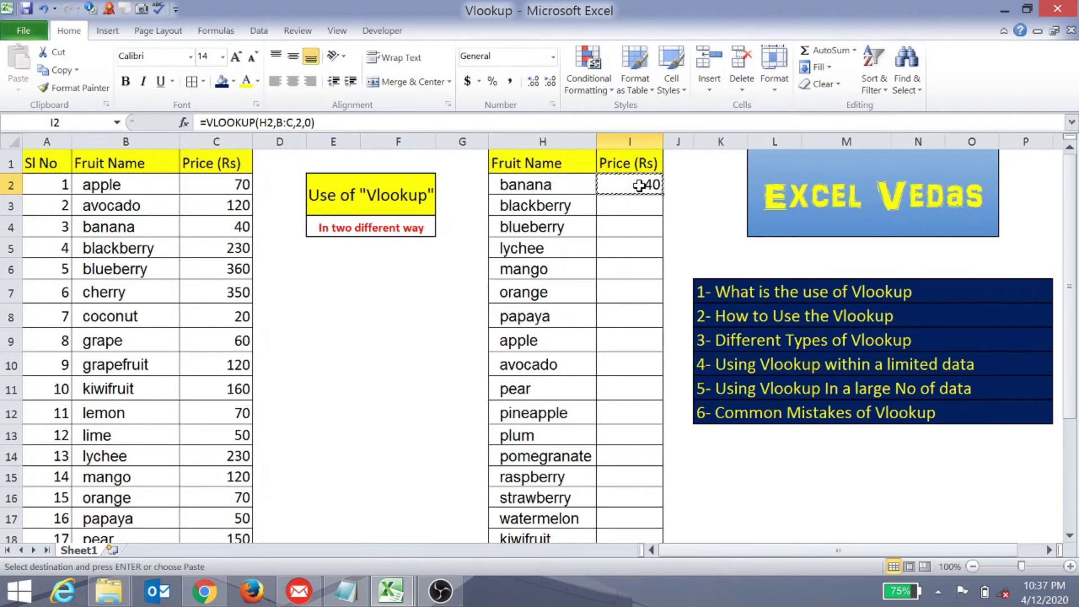
pyautogui.hotkey('shift', 'Down')
pyautogui.hotkey('shift', 'Down')
pyautogui.hotkey('shift', 'Down')
pyautogui.hotkey('shift', 'Down')
pyautogui.hotkey('shift', 'Down')
pyautogui.hotkey('shift', 'Down')
pyautogui.hotkey('shift', 'Down')
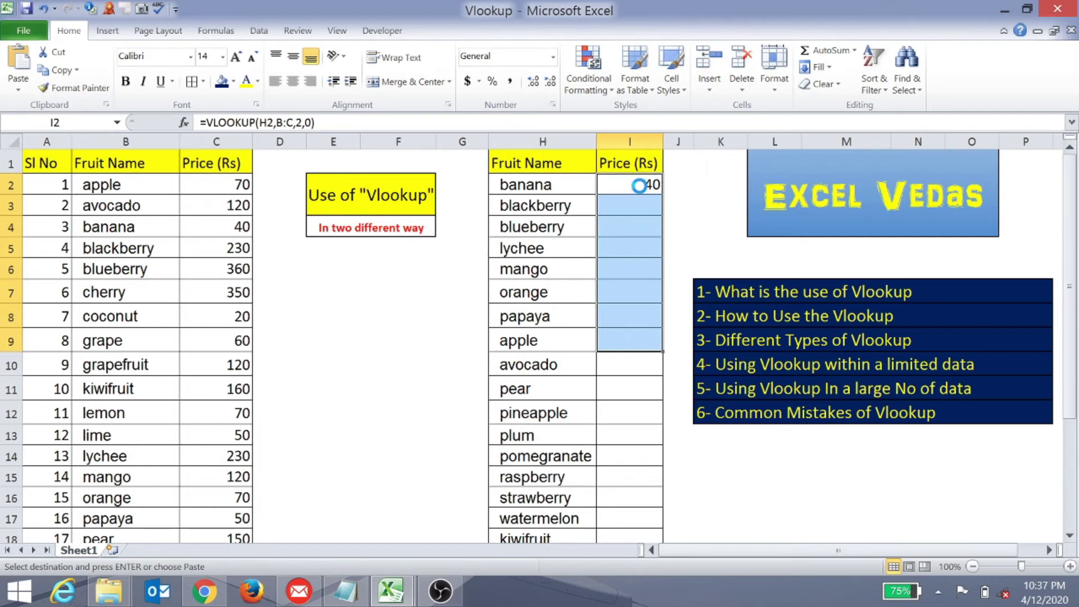
pyautogui.press('Return')
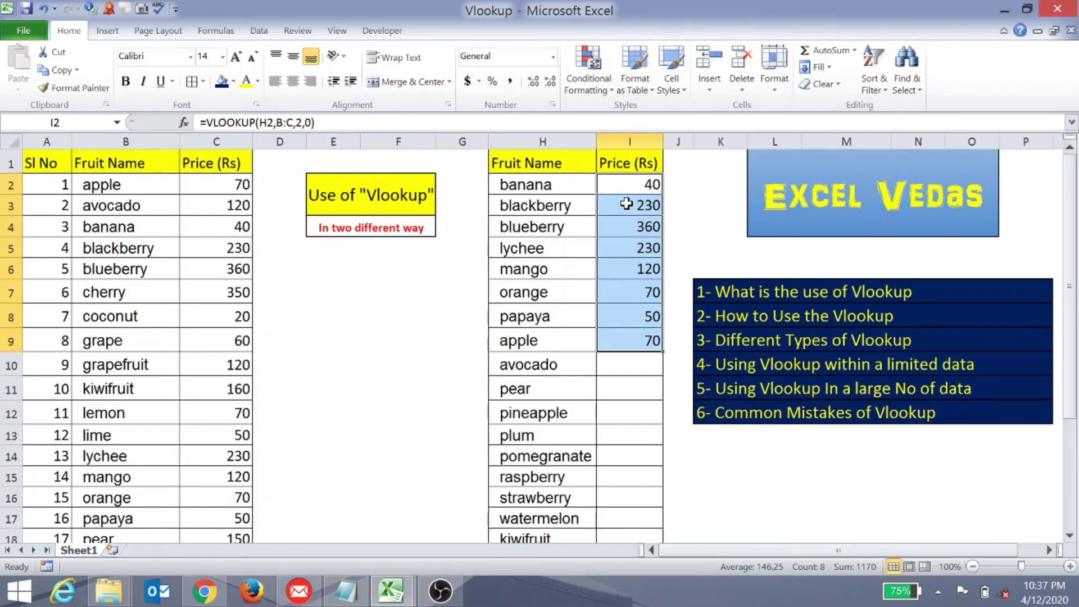
# Review the looked-up prices in I2:I9 and the extent of the second table's fruit list
pyautogui.moveTo(627, 184); pyautogui.dragTo(628, 332)
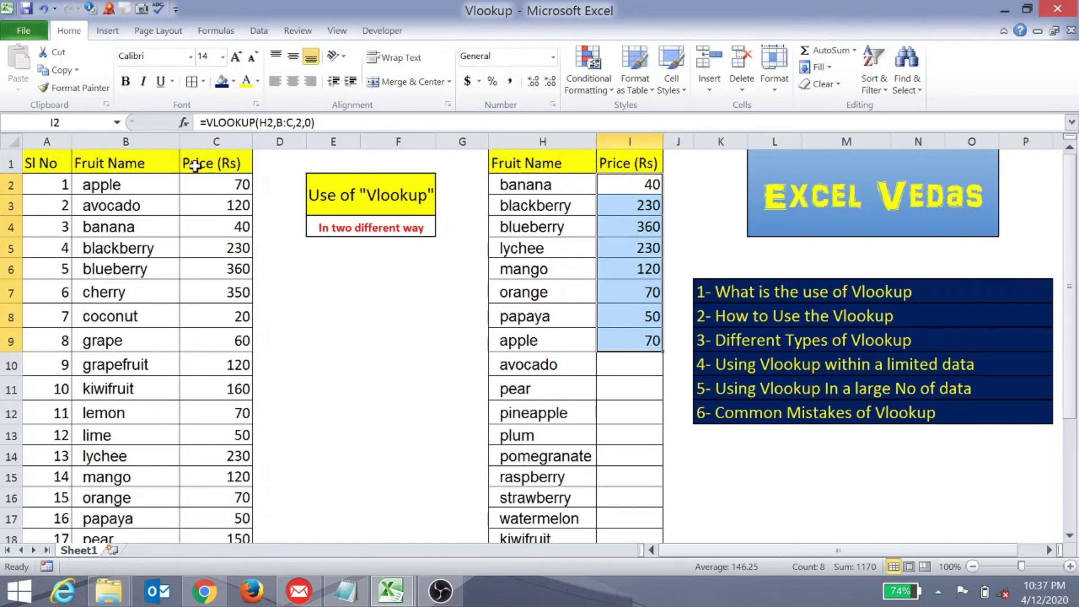
pyautogui.click(551, 185)
pyautogui.hotkey('ctrl', 'shift', 'Down')
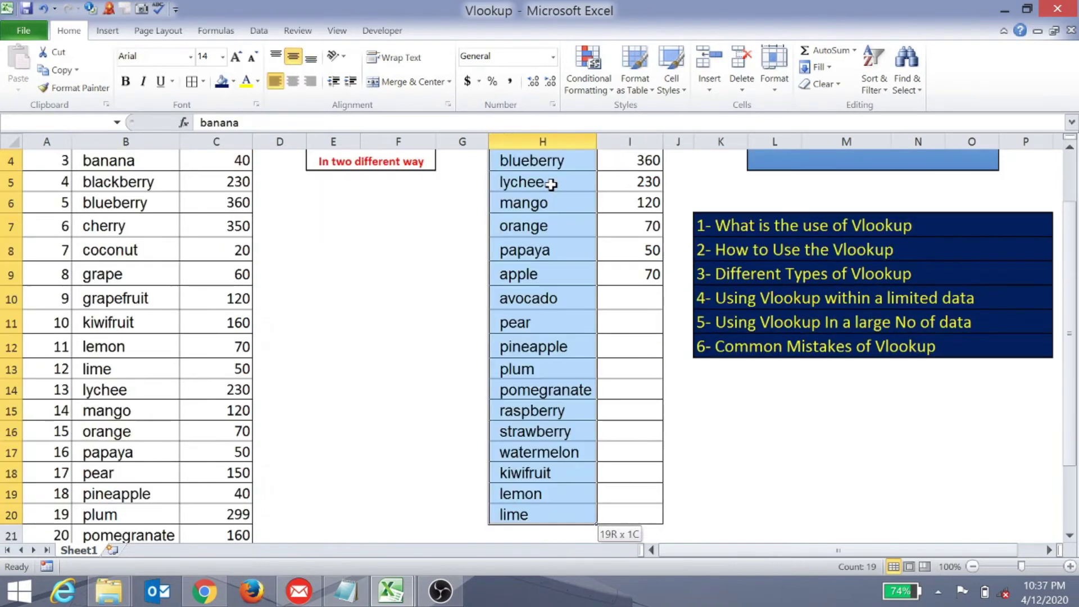
pyautogui.hotkey('ctrl', 'Up')
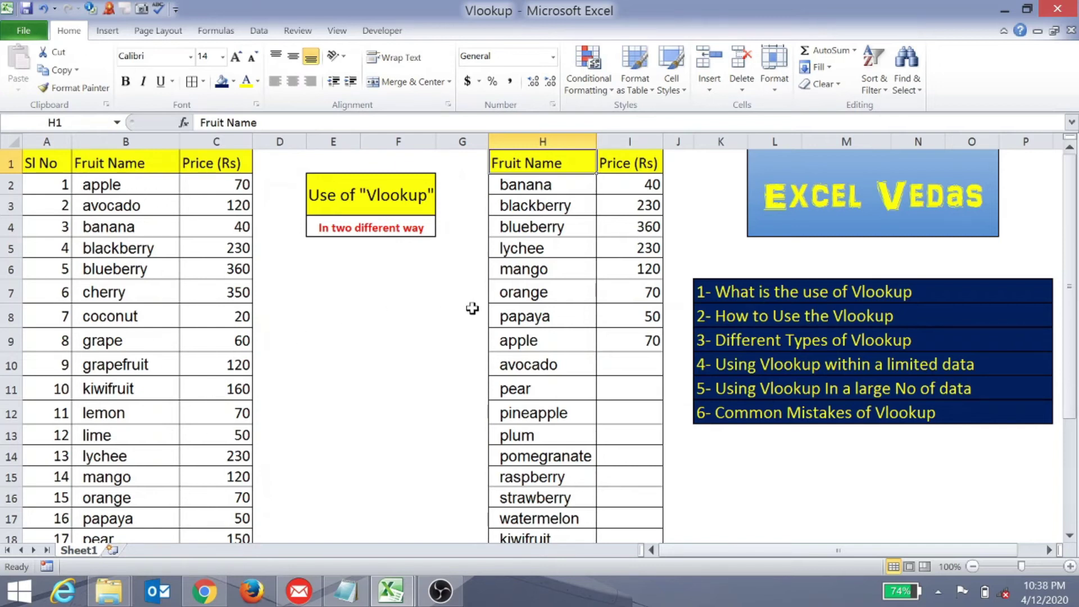
# Switch to the Vlookup-Larg data workbook and open Sheet1
pyautogui.click(395, 594)
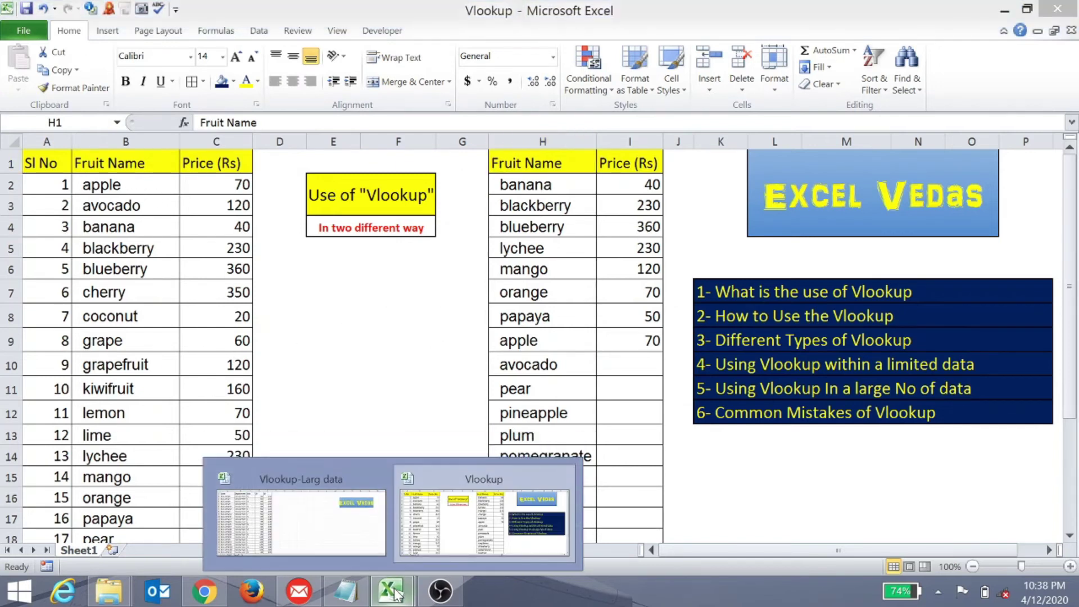
pyautogui.click(335, 513)
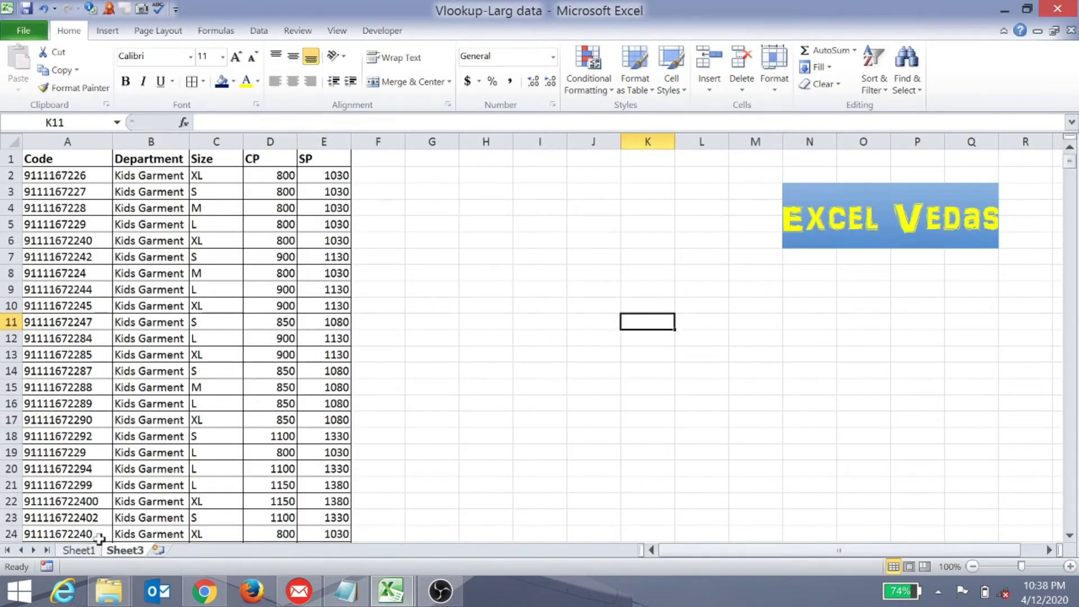
pyautogui.click(86, 551)
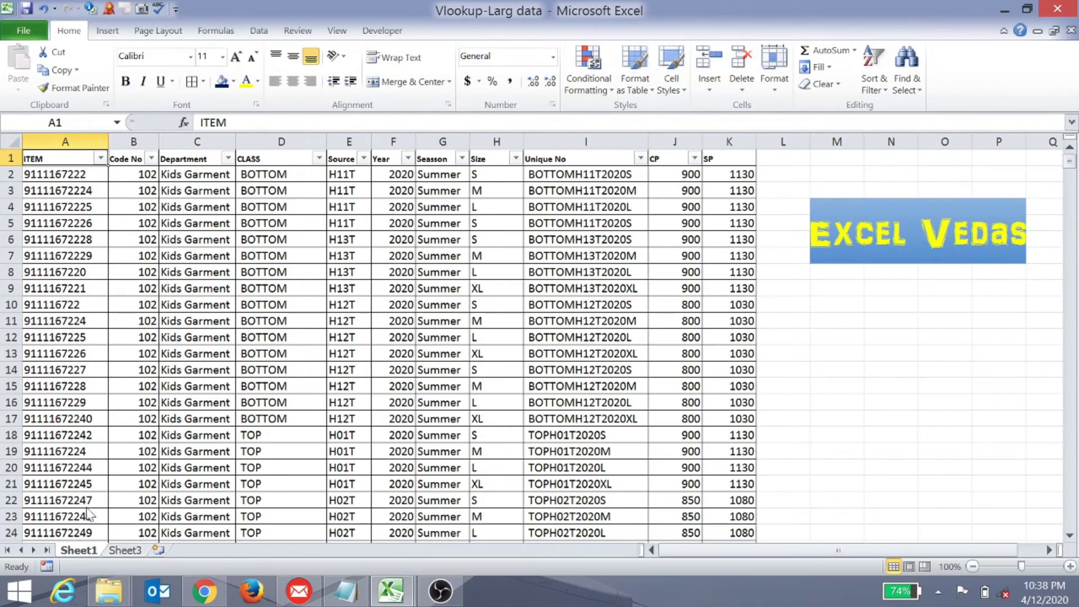
# Examine the columns of the source data in Sheet1, from ITEM and Department through CP and SP
pyautogui.click(92, 401)
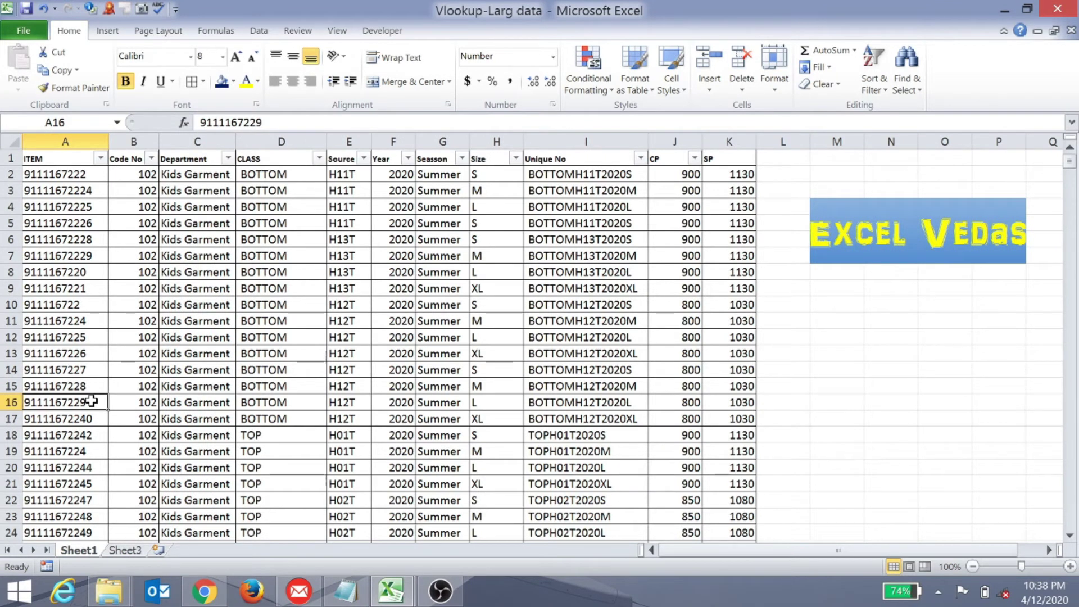
pyautogui.click(184, 298)
pyautogui.hotkey('ctrl', 'Up')
pyautogui.press('Left')
pyautogui.press('Left')
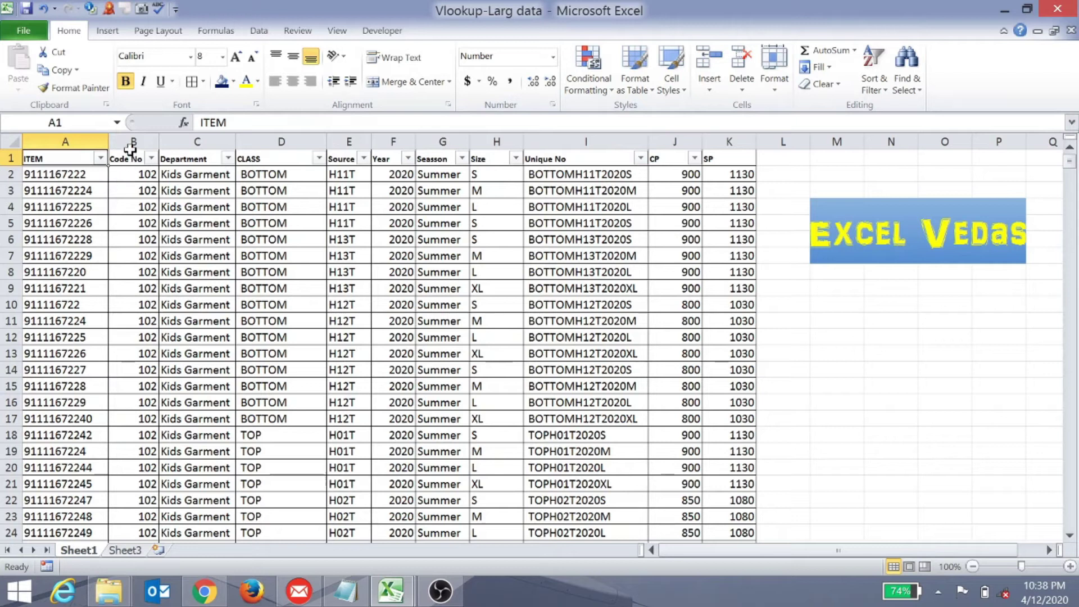
pyautogui.click(191, 179)
pyautogui.click(185, 234)
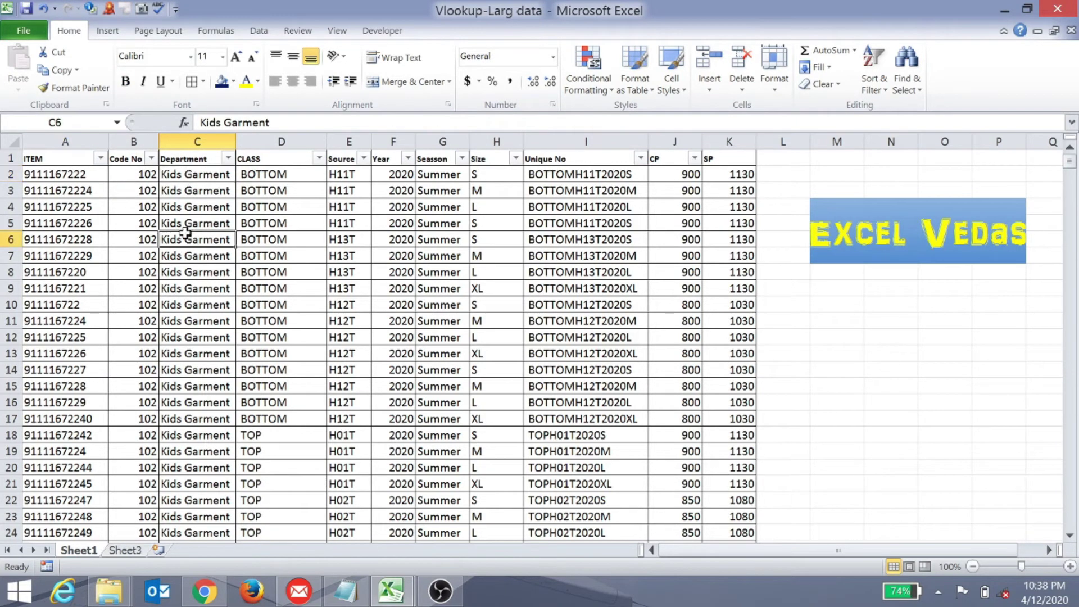
pyautogui.click(178, 298)
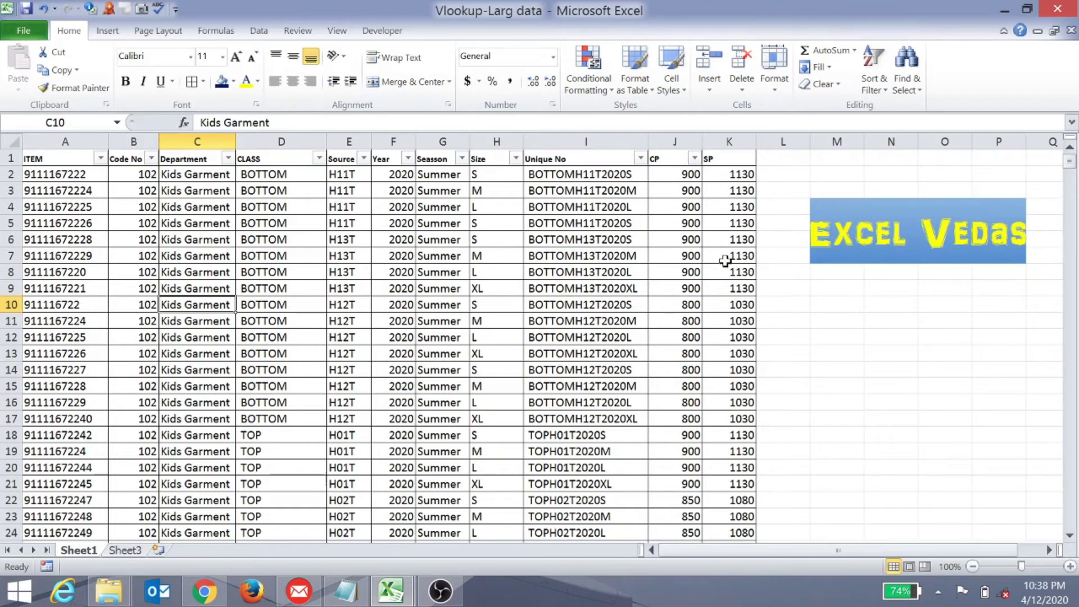
# Check how far down the ITEM column's data extends in Sheet1 and return to its first item
pyautogui.click(51, 180)
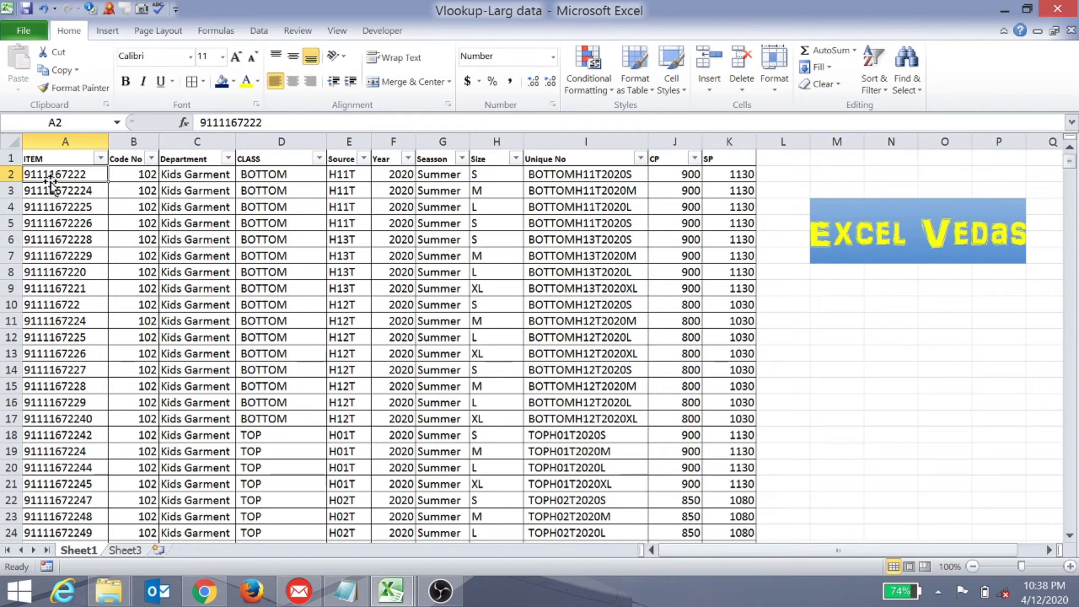
pyautogui.hotkey('ctrl', 'Down')
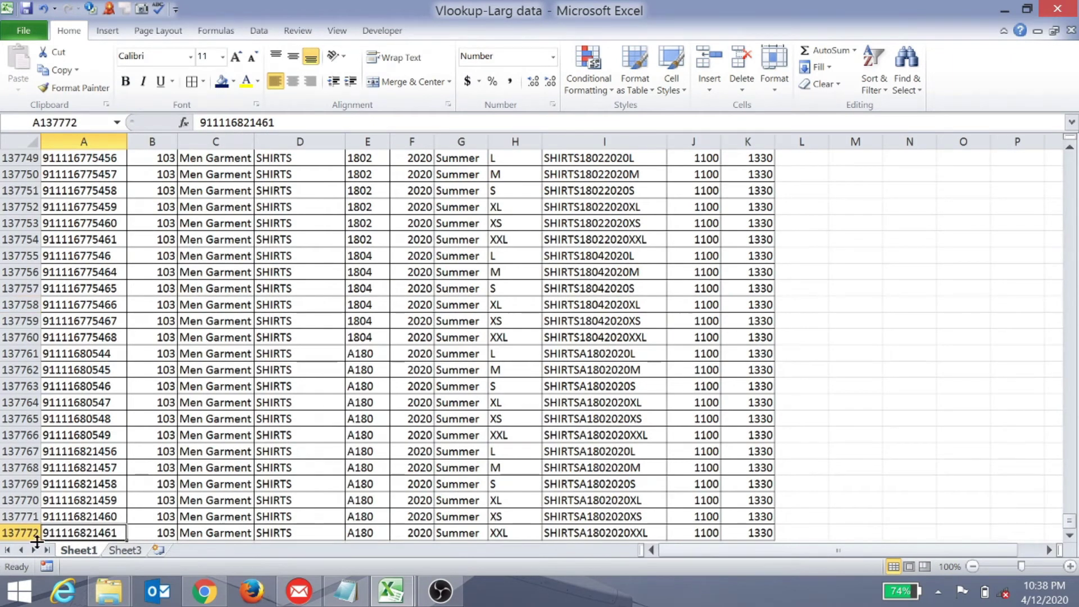
pyautogui.hotkey('ctrl', 'Up')
pyautogui.press('Down')
# Clear the existing Department, Size, CP and SP entries in B2:E1188 on Sheet3
pyautogui.click(126, 552)
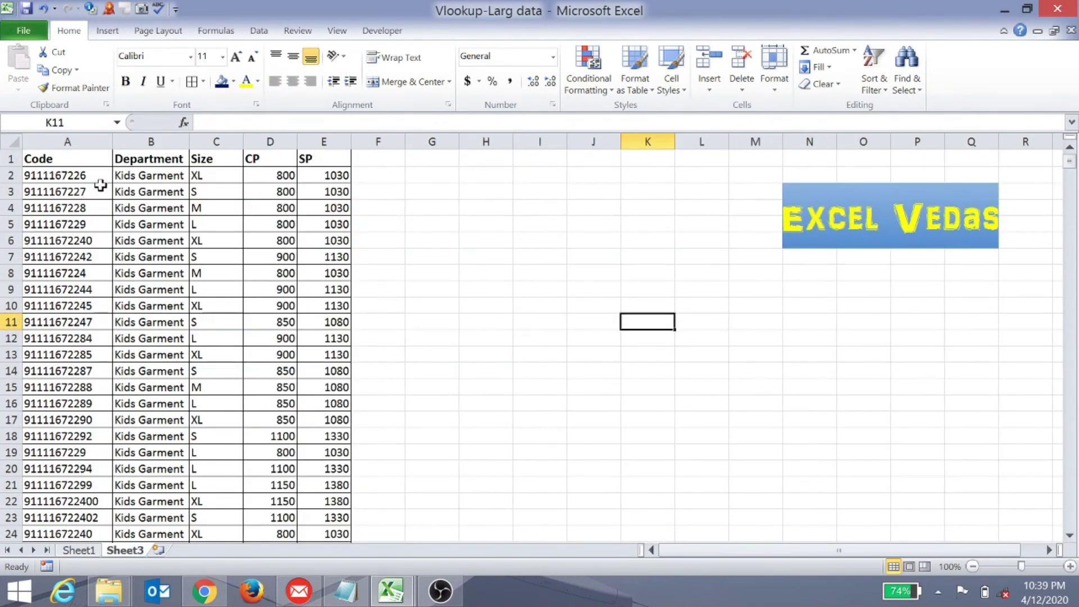
pyautogui.click(125, 176)
pyautogui.hotkey('shift', 'Right')
pyautogui.hotkey('shift', 'Right')
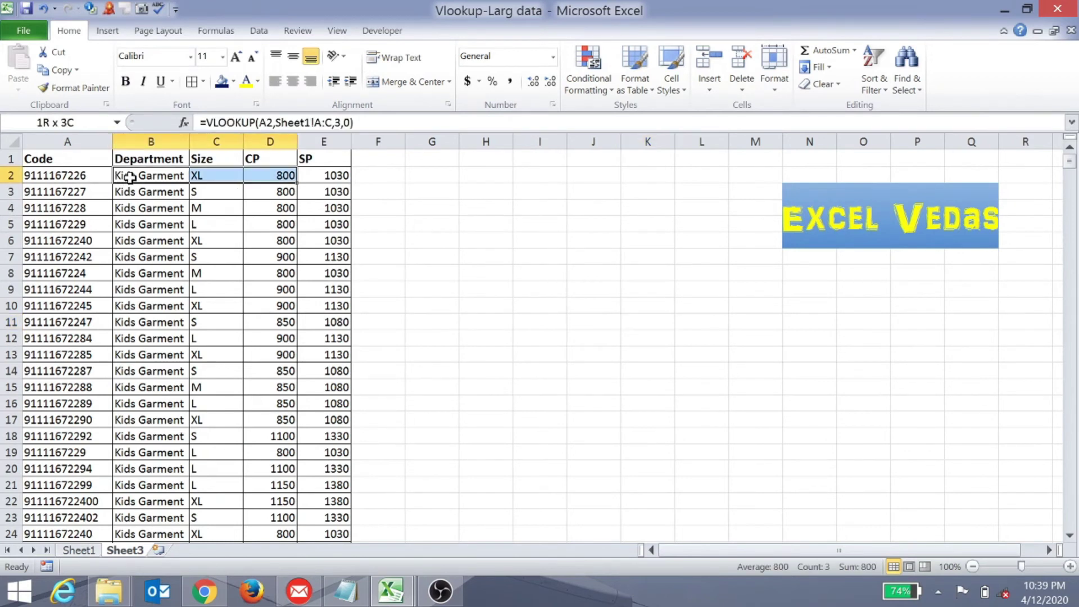
pyautogui.hotkey('shift', 'Right')
pyautogui.hotkey('ctrl', 'shift', 'Down')
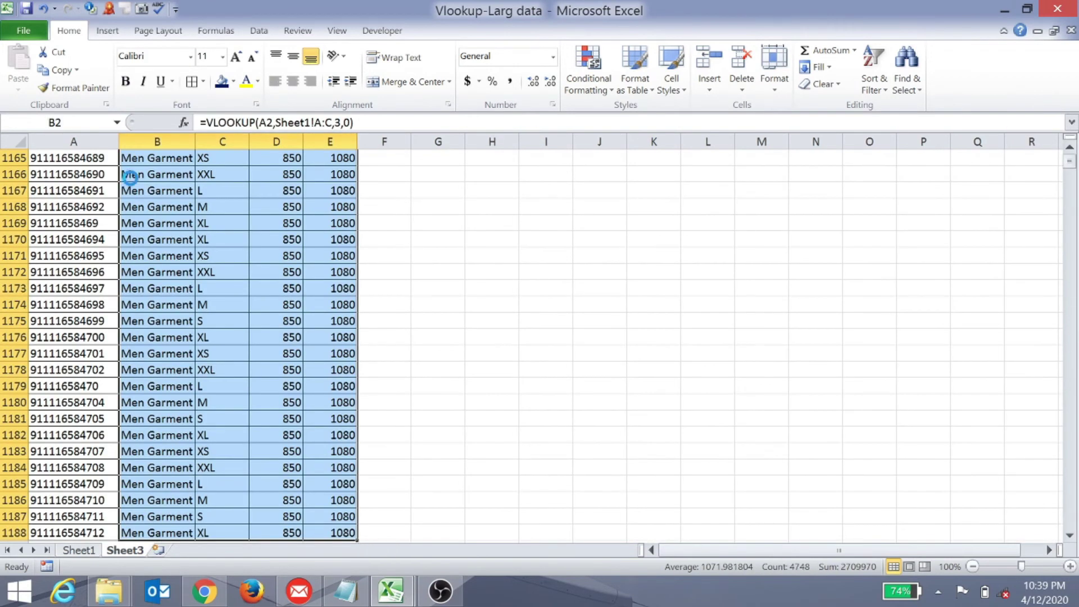
pyautogui.press('Delete')
pyautogui.hotkey('ctrl', 'BackSpace')
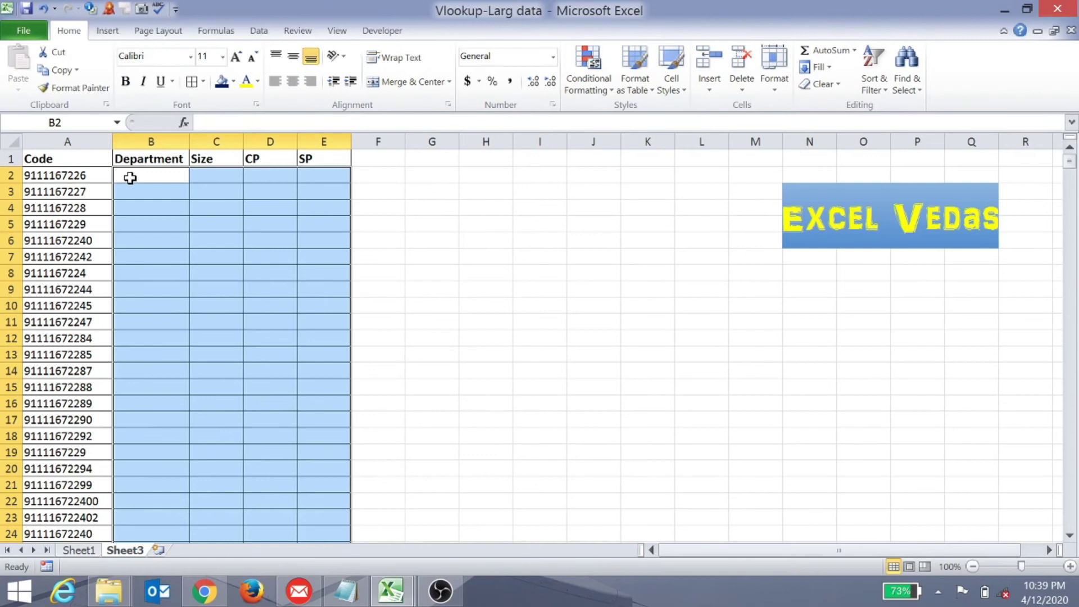
pyautogui.click(130, 178)
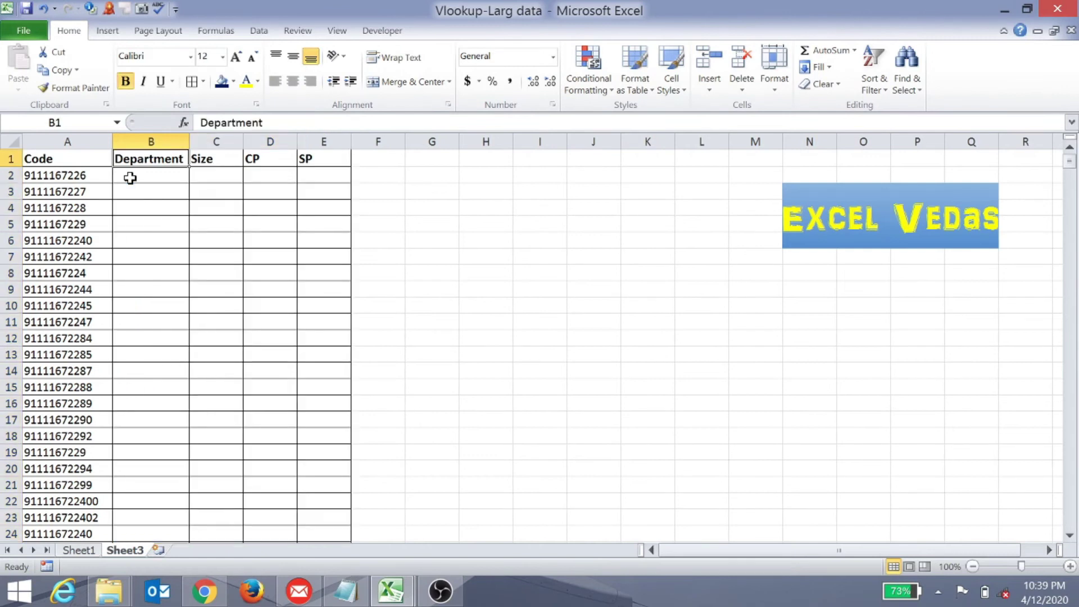
# Check how far down the Code column extends on Sheet3 and return to its first code
pyautogui.click(56, 177)
pyautogui.hotkey('ctrl', 'shift', 'Down')
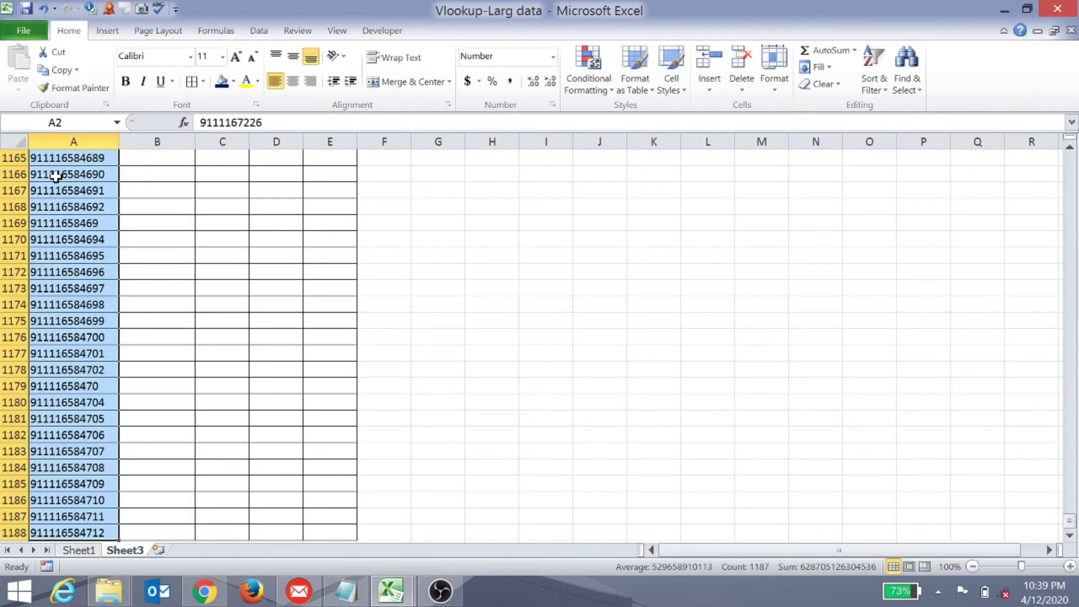
pyautogui.hotkey('ctrl', 'Home')
pyautogui.press('Down')
pyautogui.press('Right')
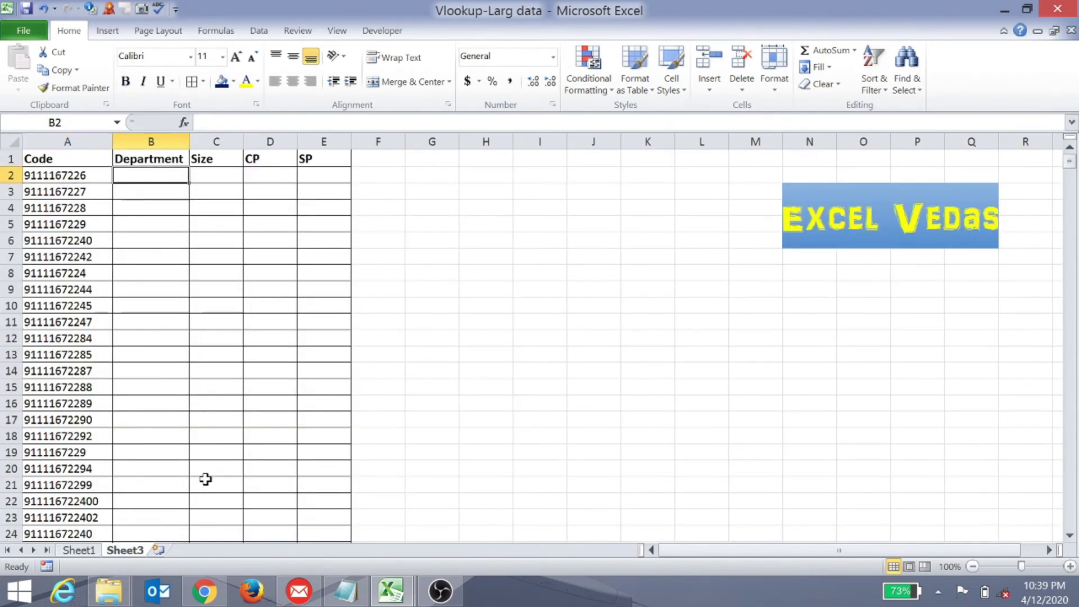
pyautogui.press('Left')
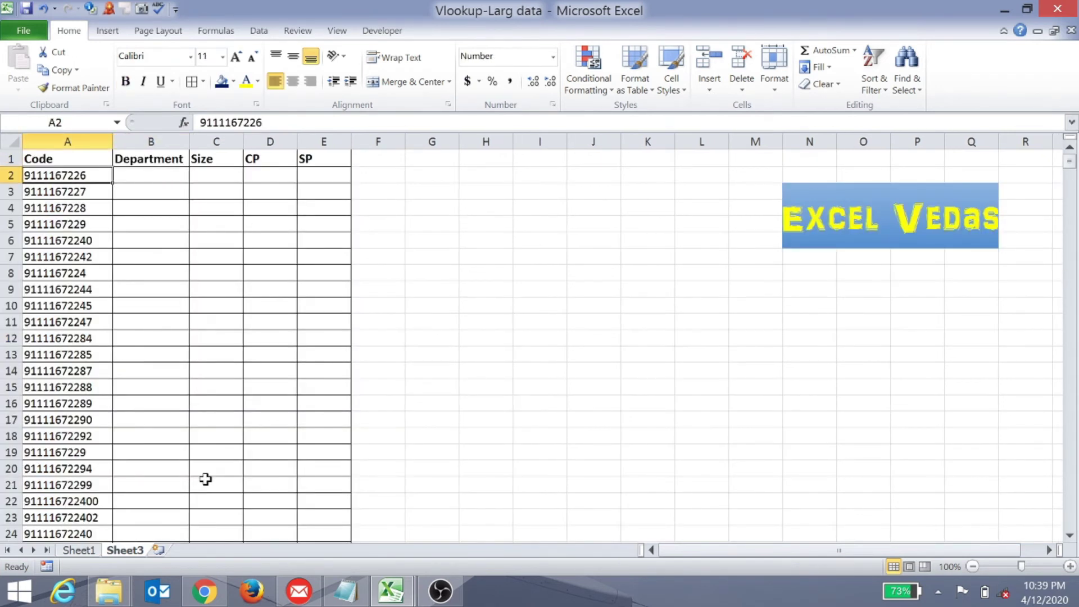
# Go through the first empty cells under Department, Size, CP and SP, finishing on Department cell B2
pyautogui.click(169, 176)
pyautogui.click(211, 177)
pyautogui.click(253, 176)
pyautogui.click(310, 180)
pyautogui.click(137, 177)
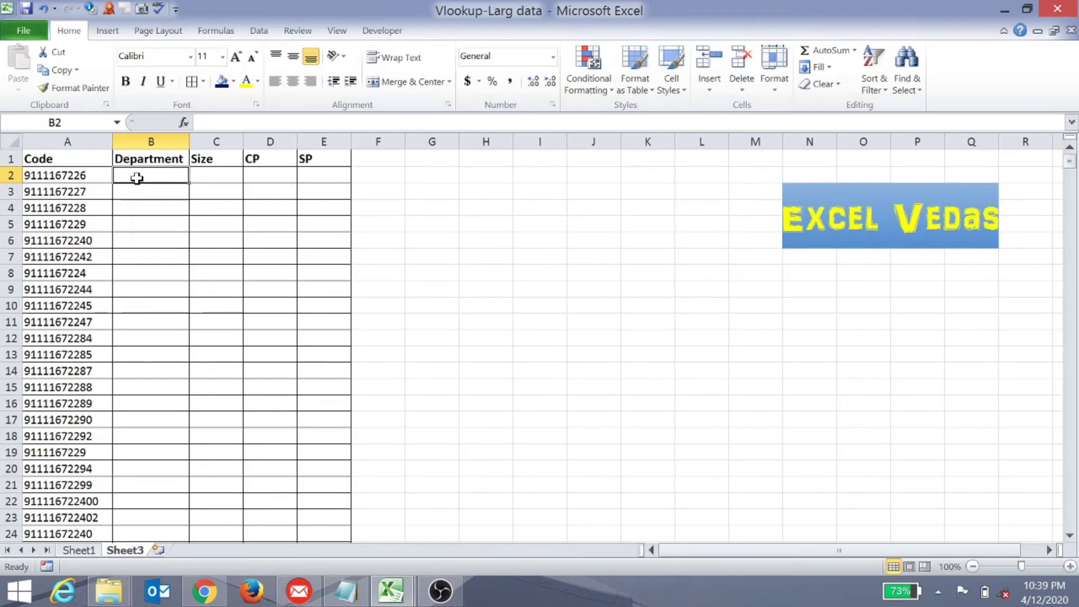
# Start a VLOOKUP formula in Department cell B2 on Sheet3 with code cell A2 as the lookup value
pyautogui.write('=')
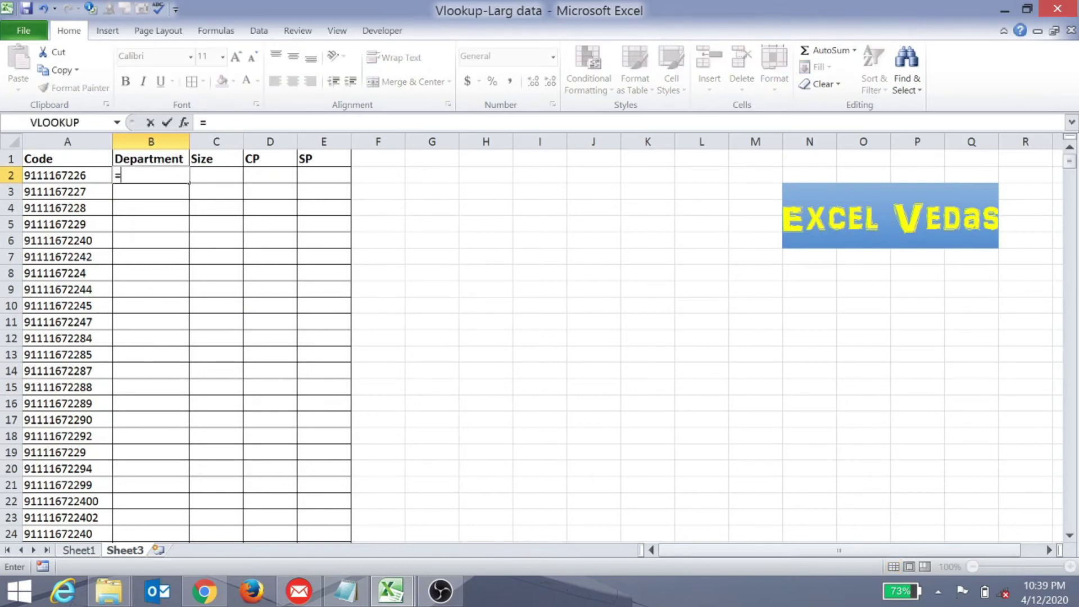
pyautogui.write('vl')
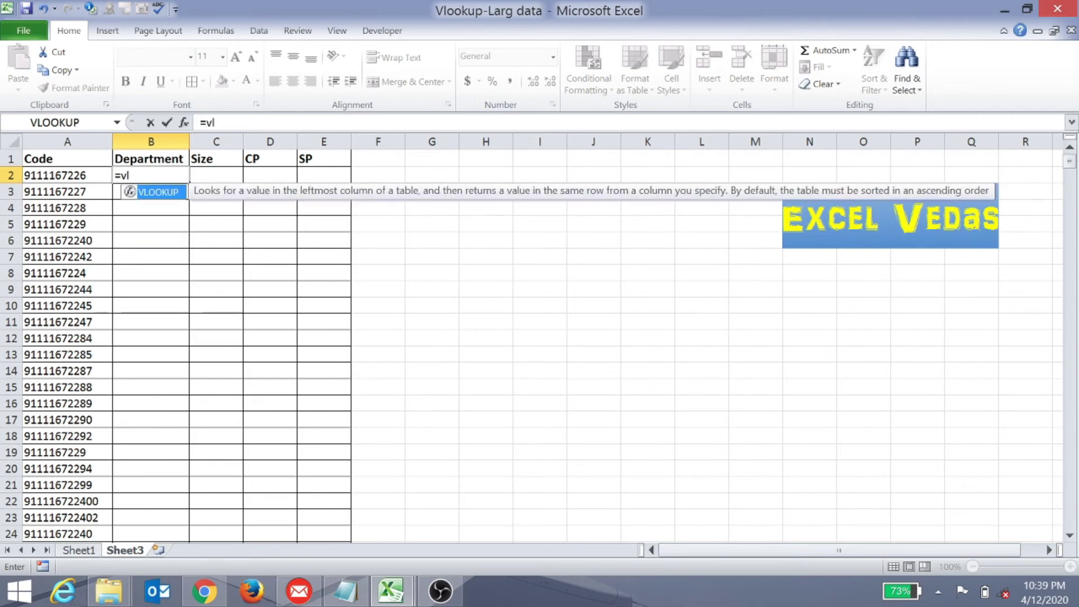
pyautogui.write('p')
pyautogui.press('BackSpace')
pyautogui.doubleClick(159, 193)
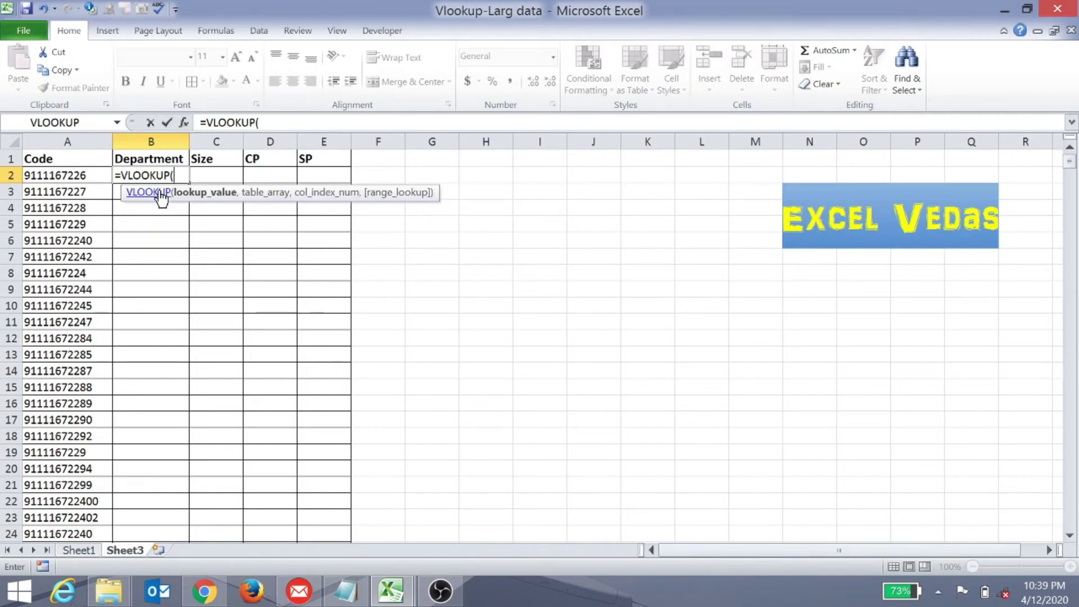
pyautogui.click(82, 177)
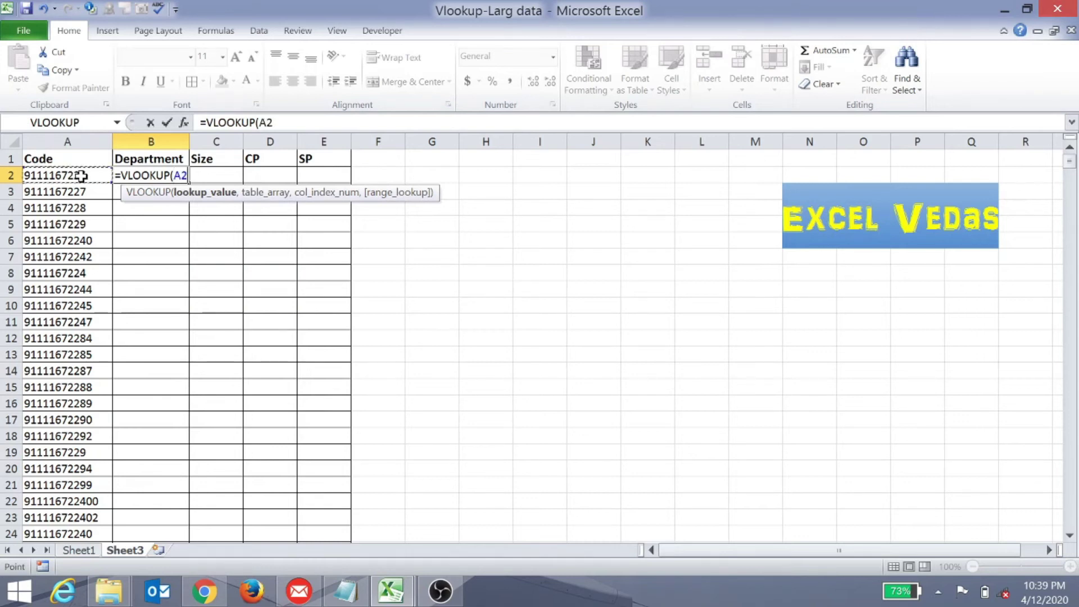
pyautogui.write(',')
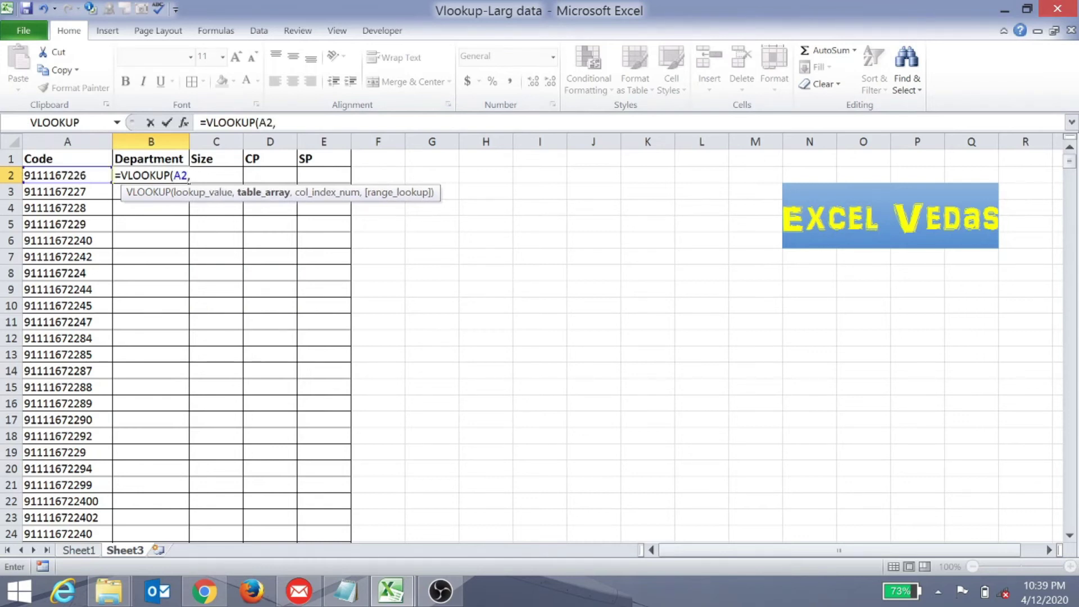
# Complete the VLOOKUP in B2 with table array Sheet1!A:C, column index 3 and exact match 0
pyautogui.click(79, 551)
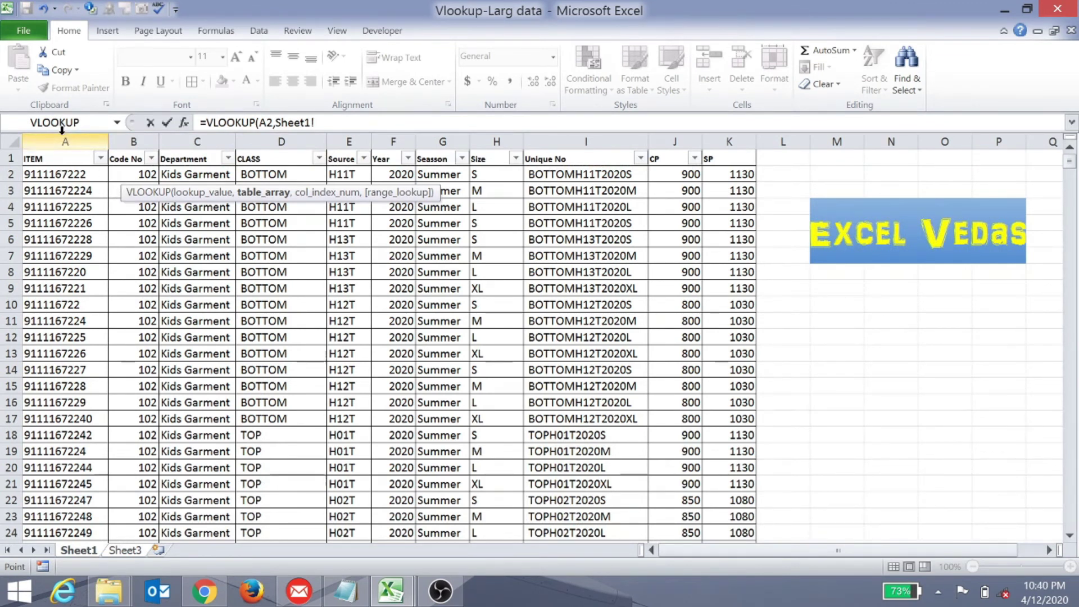
pyautogui.moveTo(63, 139); pyautogui.dragTo(205, 135)
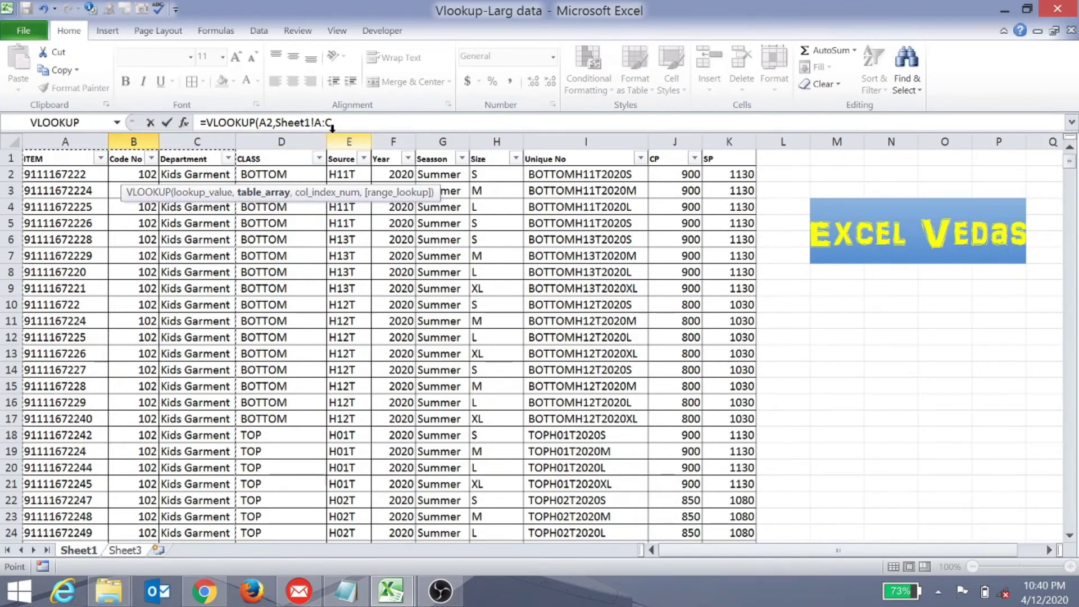
pyautogui.write(',')
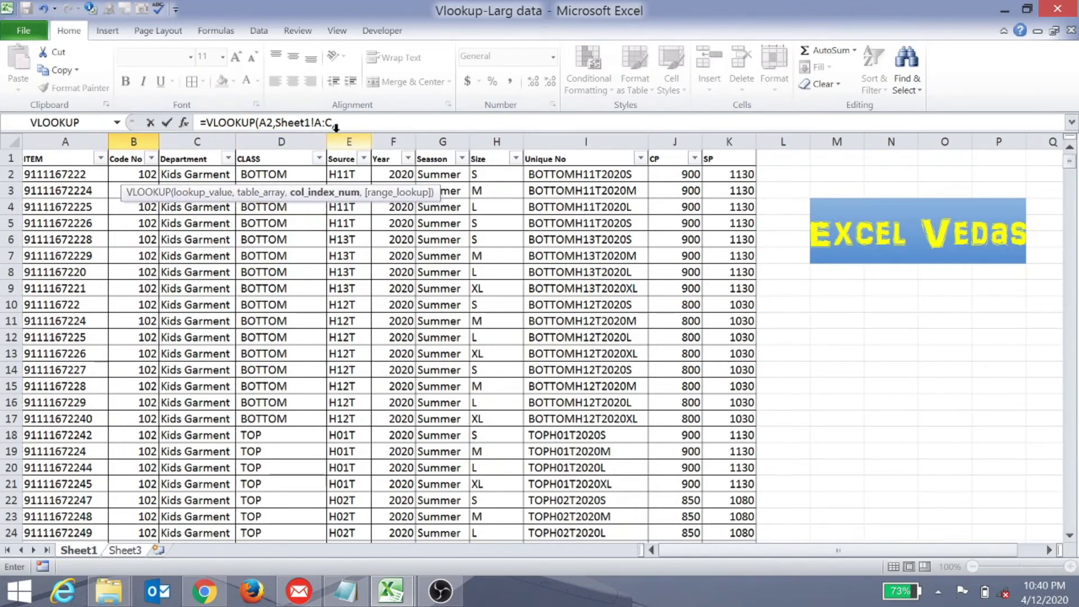
pyautogui.write('3')
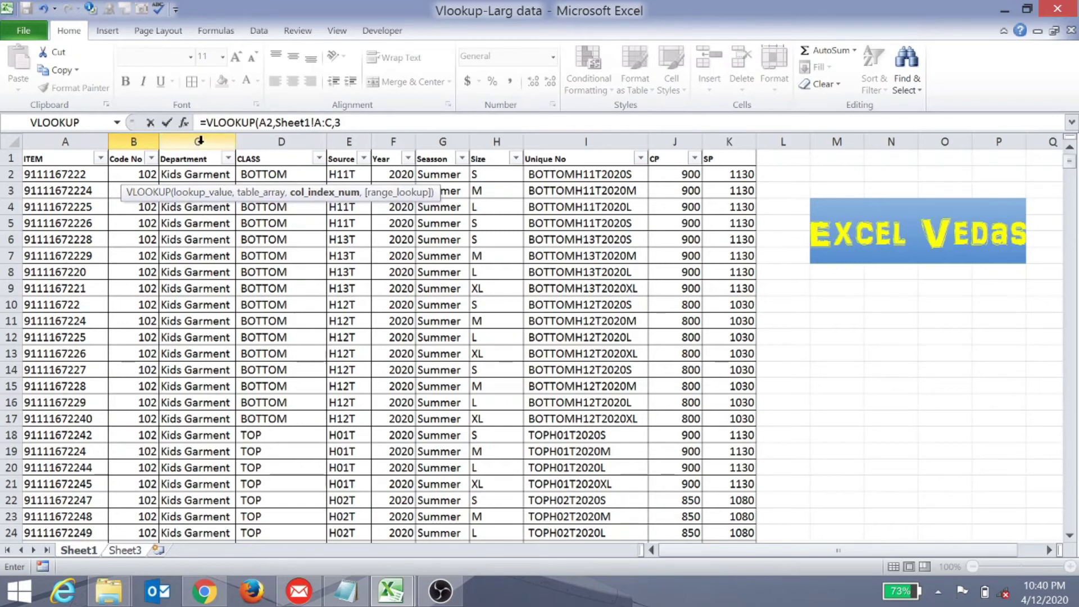
pyautogui.click(341, 122)
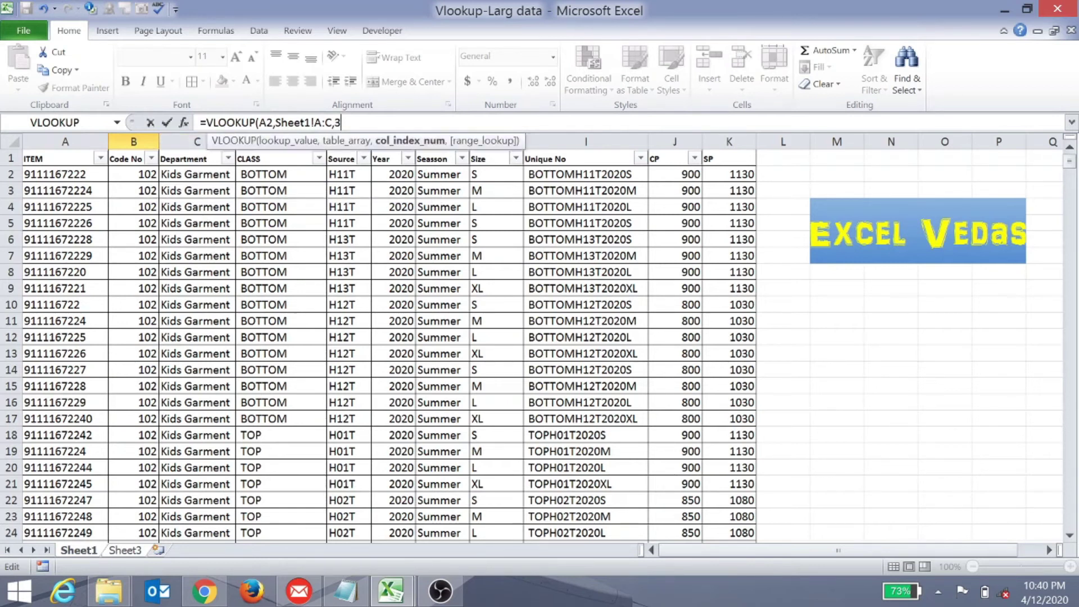
pyautogui.write(',0')
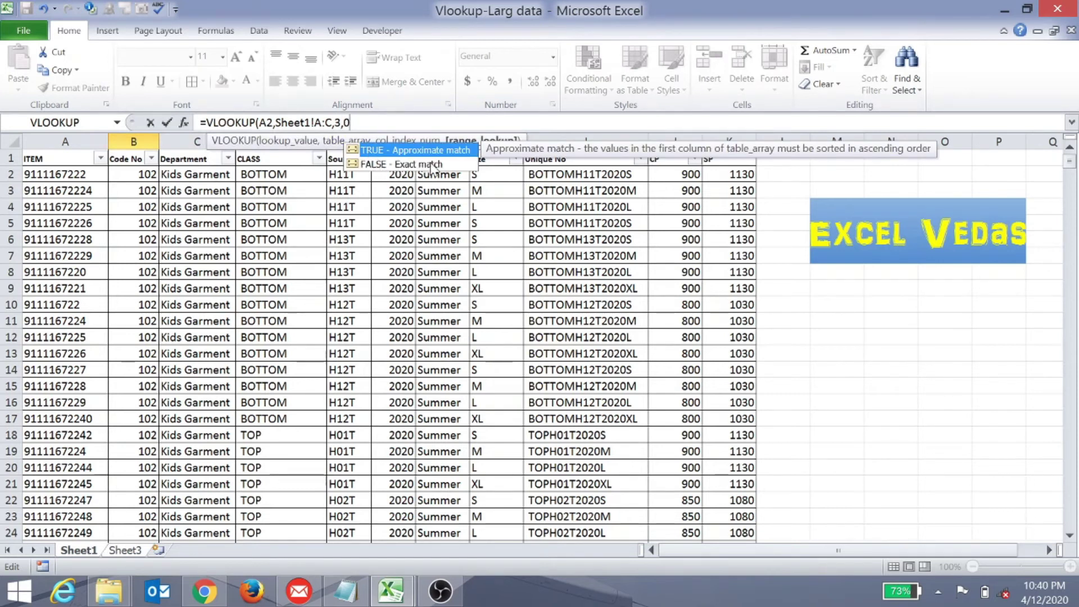
pyautogui.press('Return')
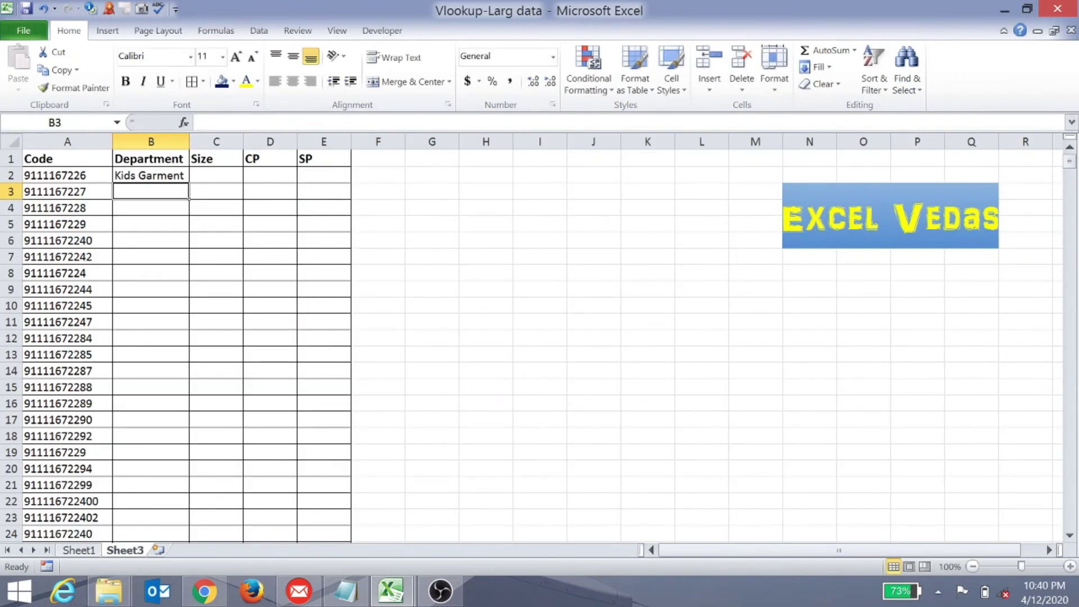
# Set the column index of the VLOOKUP in B2 to 2 and compare the result with Sheet1's data
pyautogui.click(151, 175)
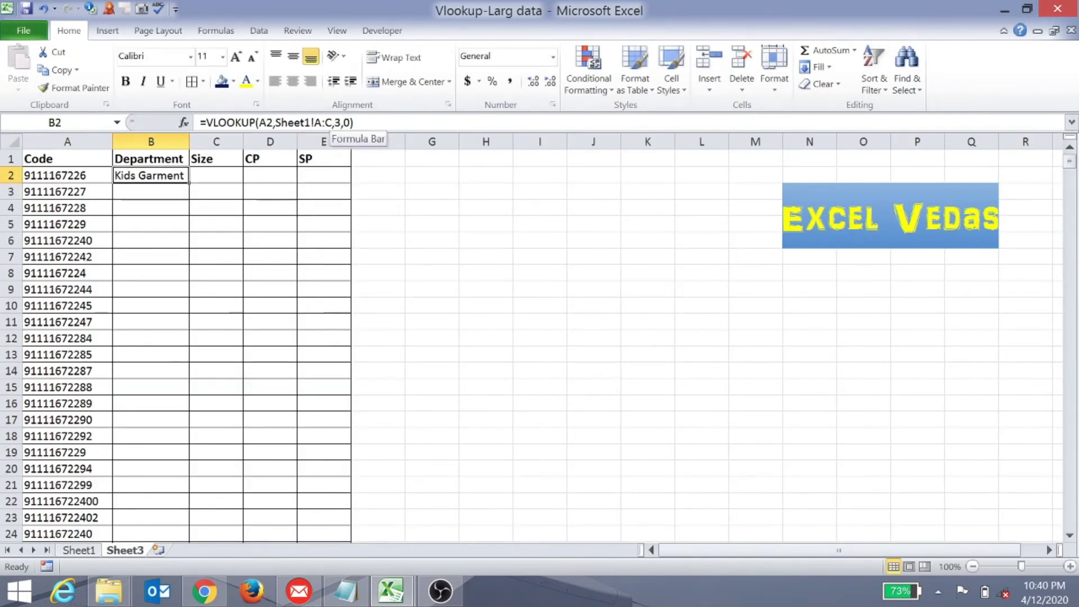
pyautogui.click(340, 122)
pyautogui.press('BackSpace')
pyautogui.write('2')
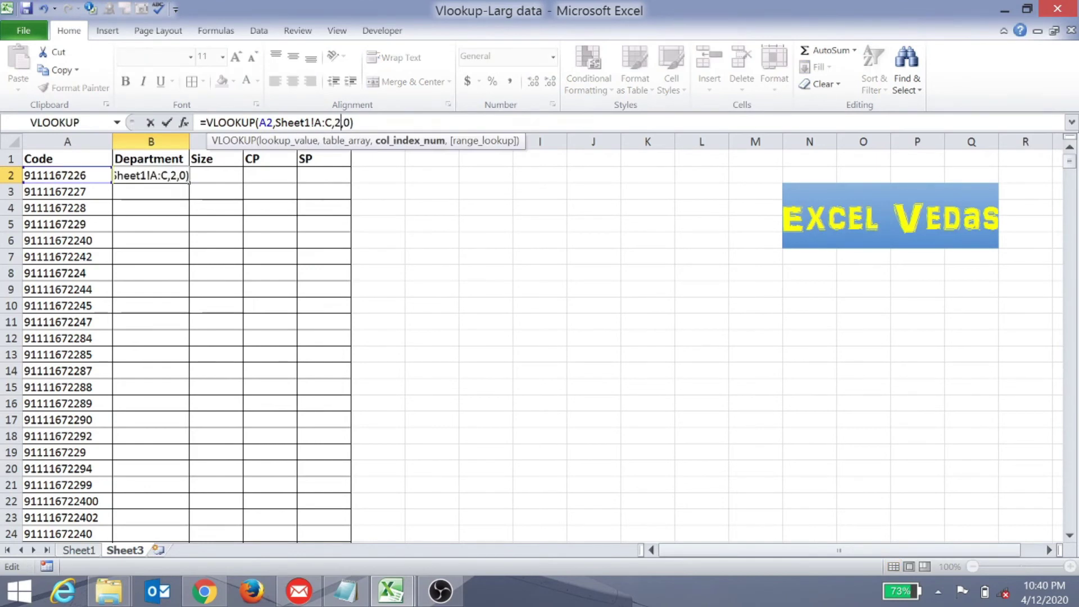
pyautogui.press('Return')
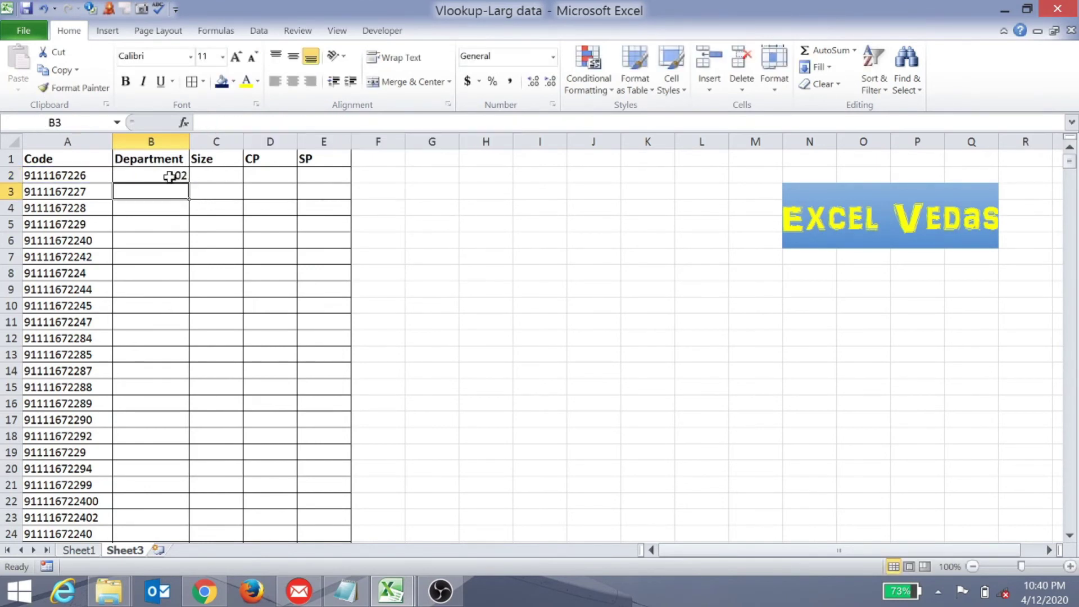
pyautogui.click(77, 550)
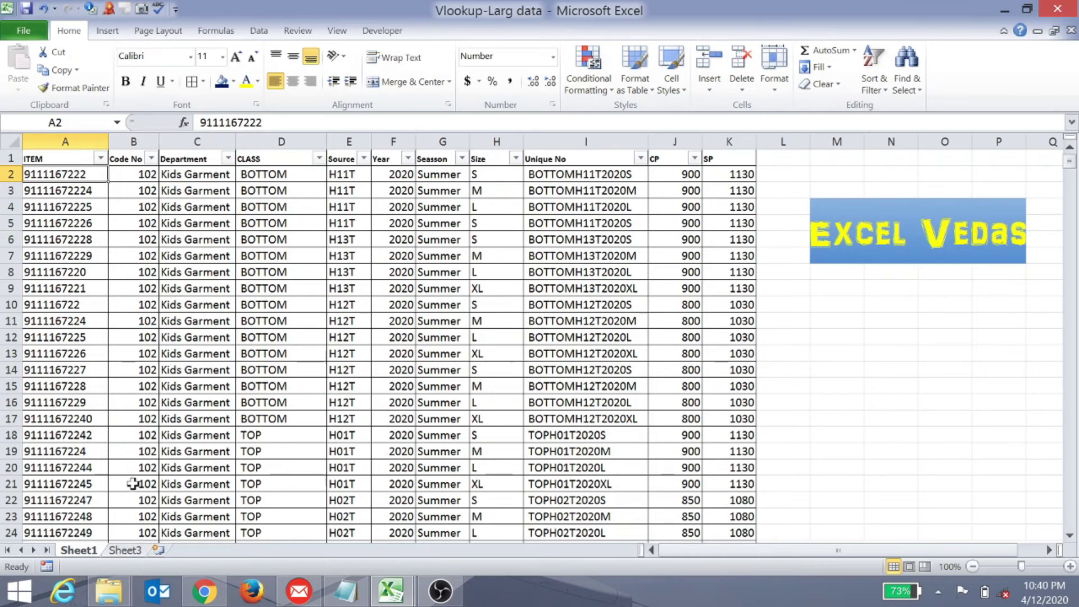
pyautogui.click(124, 551)
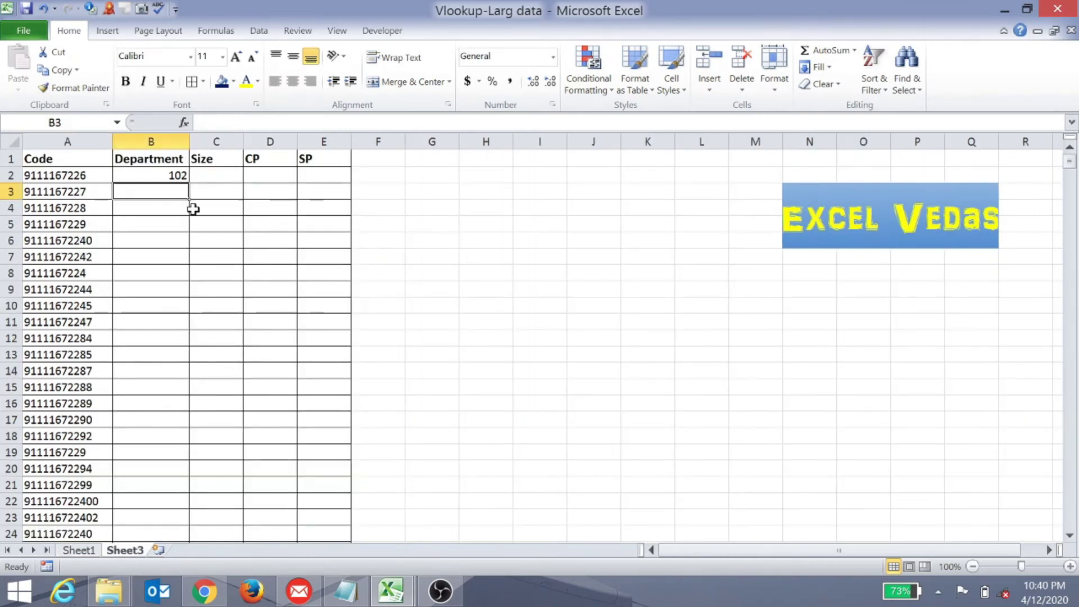
# Set the column index of the VLOOKUP in B2 back to 3 for the Department column
pyautogui.click(164, 172)
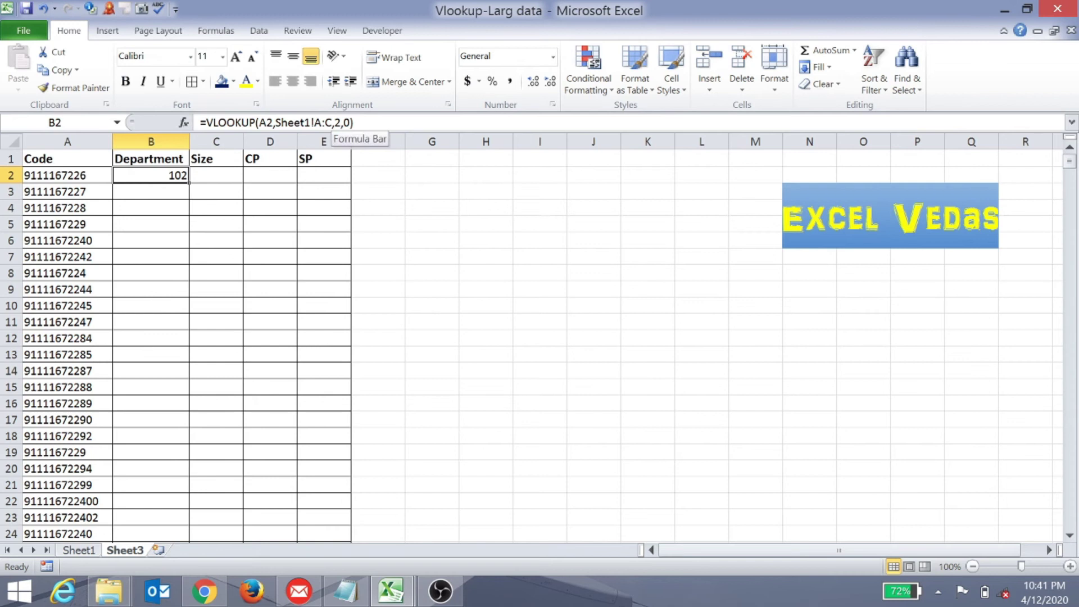
pyautogui.click(340, 122)
pyautogui.press('BackSpace')
pyautogui.write('3')
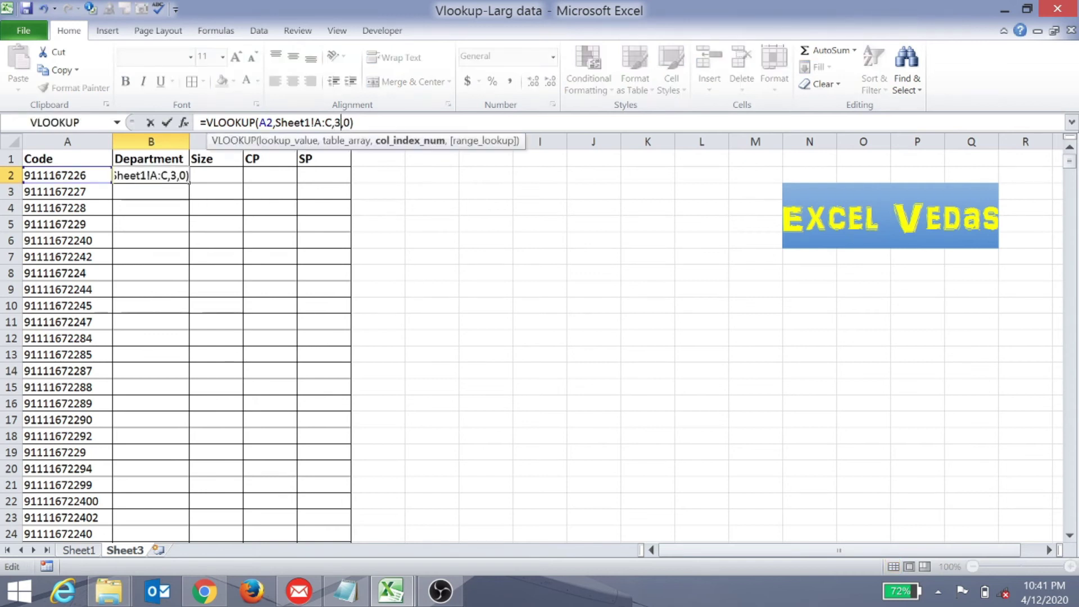
pyautogui.press('Return')
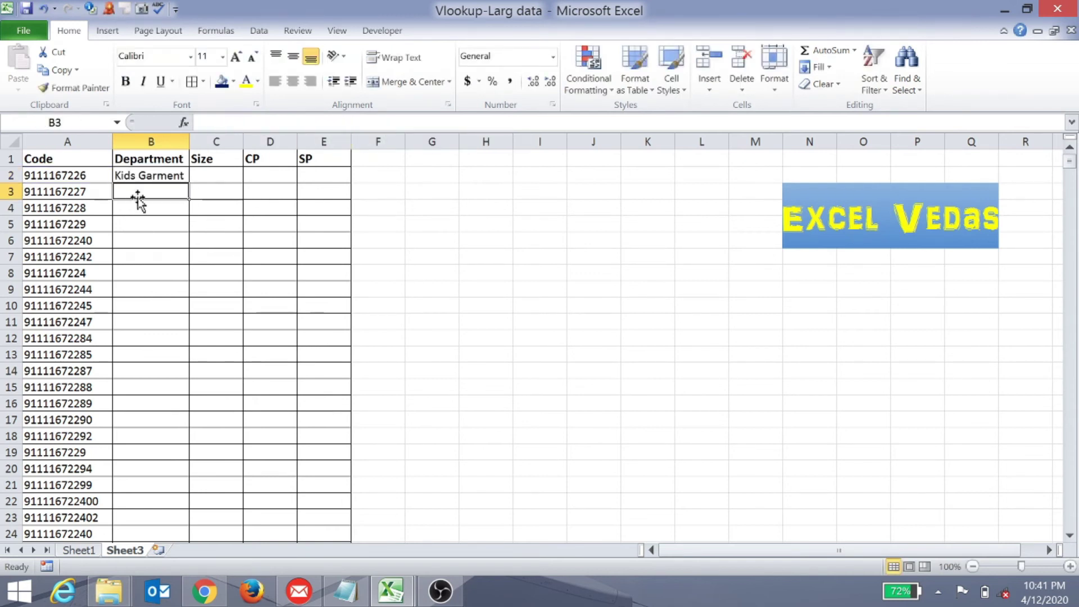
# Try column index 4 in the B2 VLOOKUP, beyond the three-column table array A:C
pyautogui.click(133, 176)
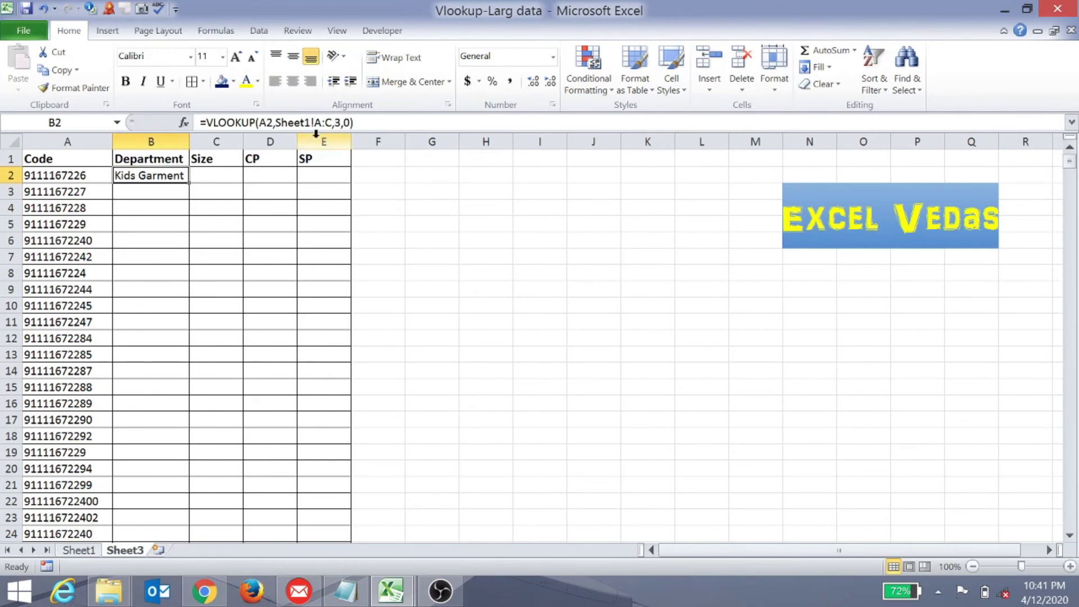
pyautogui.click(340, 123)
pyautogui.press('BackSpace')
pyautogui.write('4')
pyautogui.press('Return')
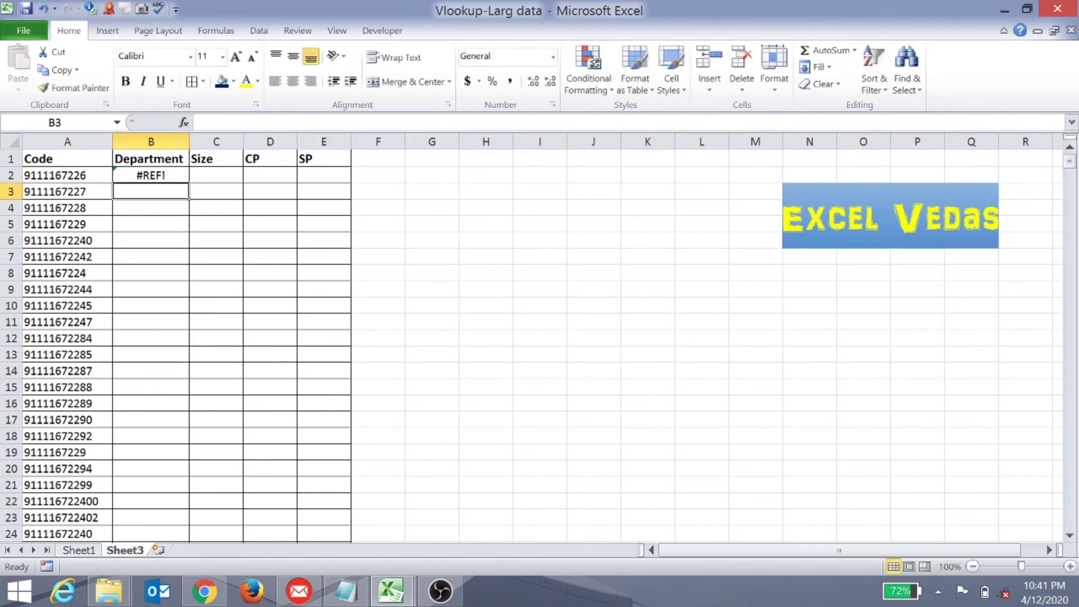
# Correct the VLOOKUP in B2 to column index 3 with exact match 0 and reselect the cell
pyautogui.press('Up')
pyautogui.press('F2')
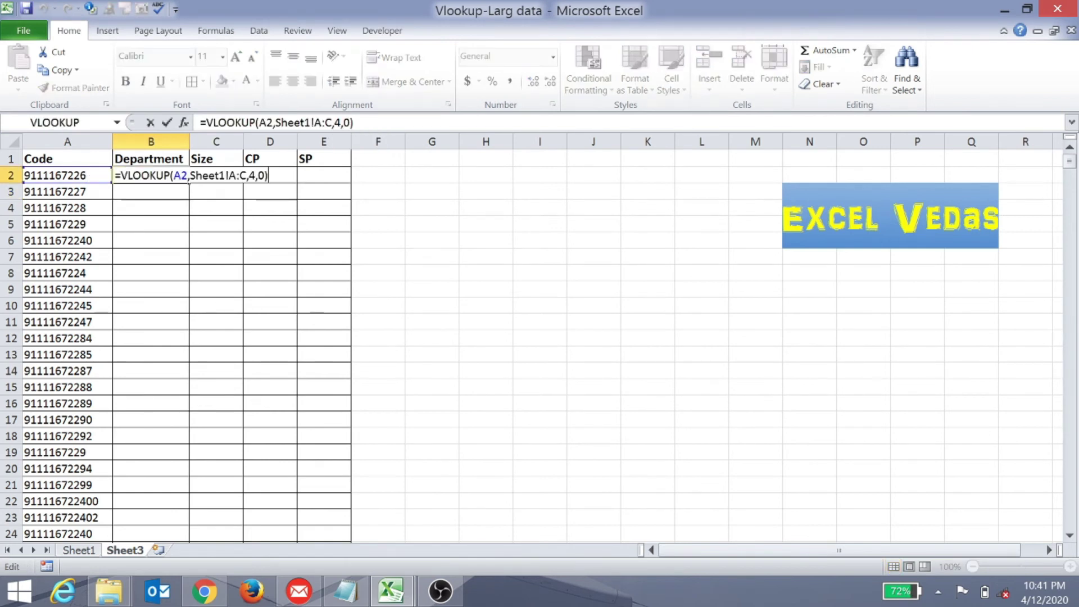
pyautogui.press('BackSpace')
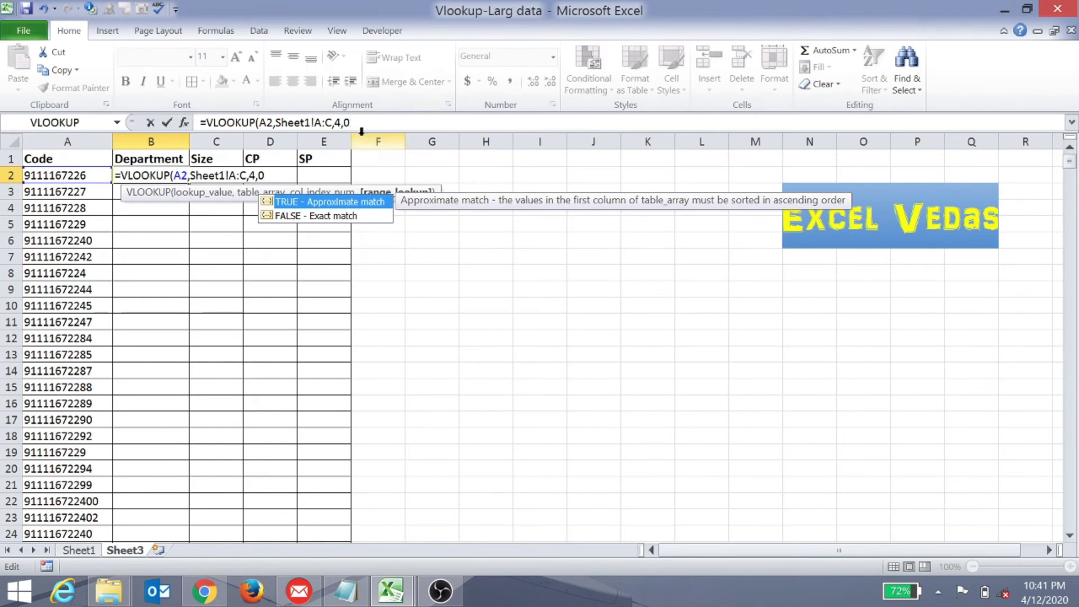
pyautogui.click(341, 122)
pyautogui.press('BackSpace')
pyautogui.write('2')
pyautogui.press('Return')
pyautogui.press('Down')
pyautogui.press('Up')
pyautogui.press('Up')
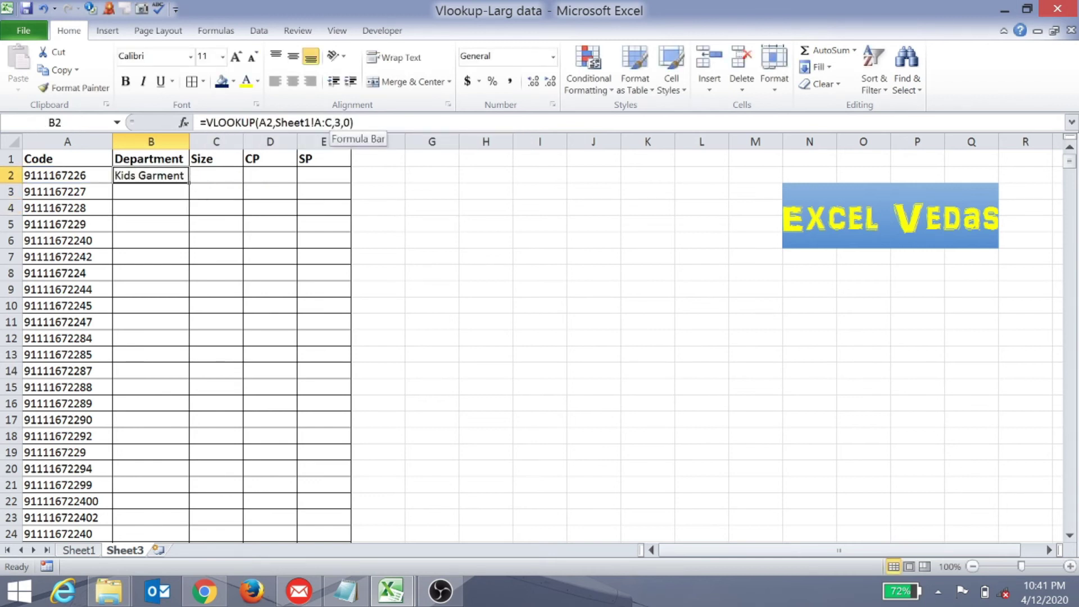
# Copy the Department VLOOKUP from B2 down to the last code row, filling B3:B1188
pyautogui.hotkey('ctrl', 'c')
pyautogui.press('Left')
pyautogui.hotkey('ctrl', 'Down')
pyautogui.press('Right')
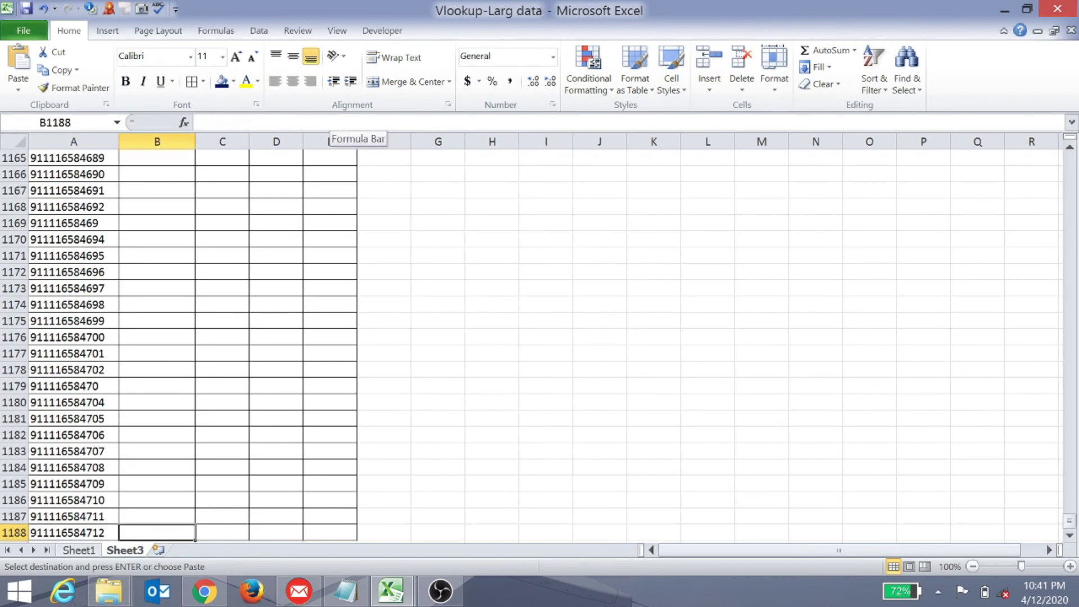
pyautogui.hotkey('ctrl', 'shift', 'Up')
pyautogui.hotkey('shift', 'Down')
pyautogui.hotkey('ctrl', 'v')
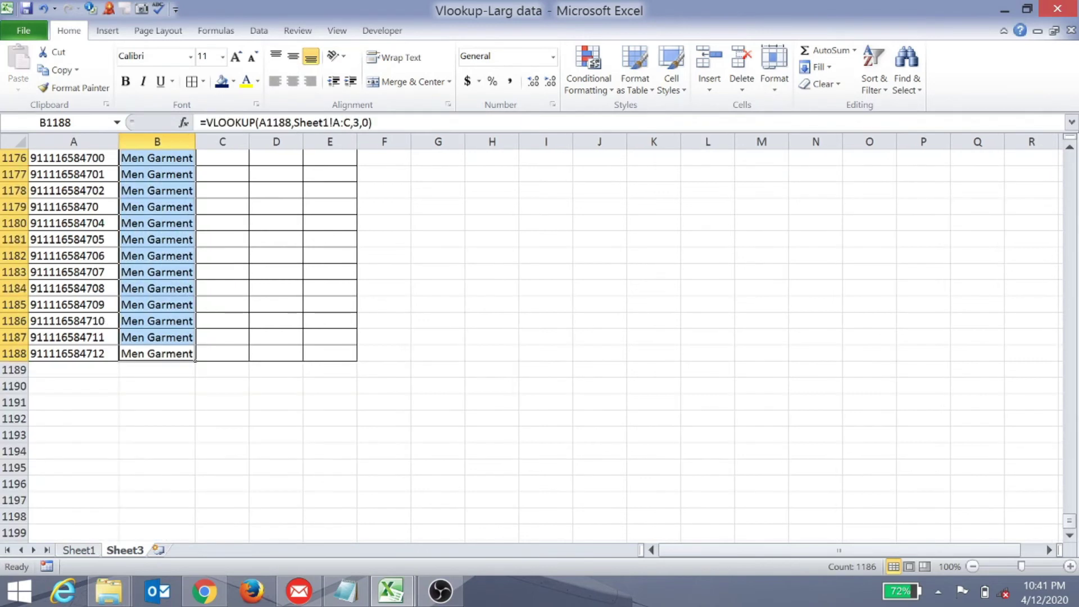
# Insert a VLOOKUP function in Size cell C2 through its function arguments, with A2 as the lookup value
pyautogui.hotkey('ctrl', 'Up')
pyautogui.press('Right')
pyautogui.press('Down')
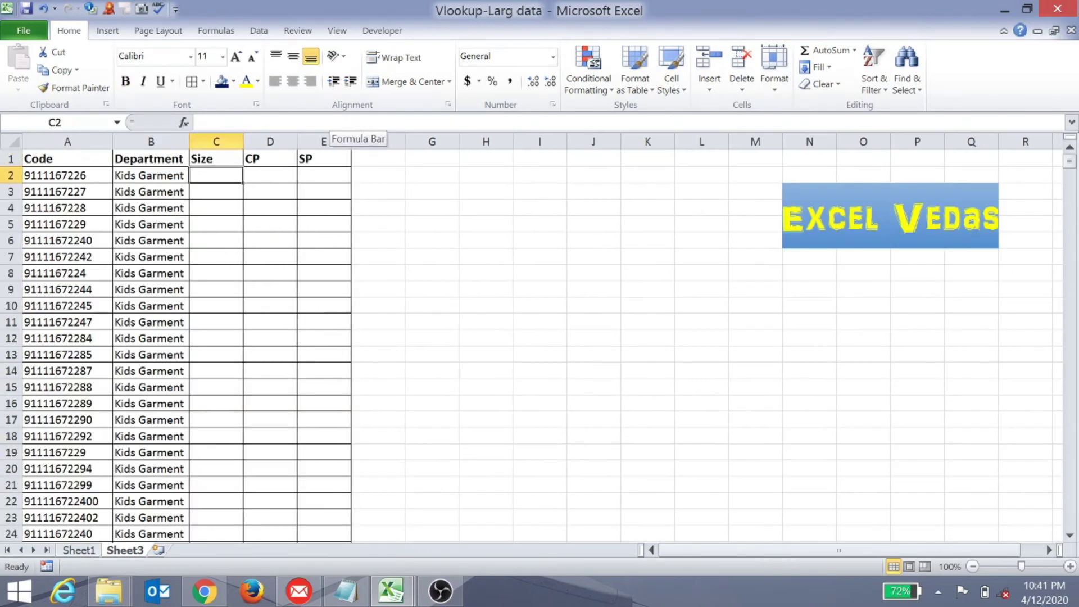
pyautogui.press('Right')
pyautogui.press('Right')
pyautogui.press('Left')
pyautogui.press('Left')
pyautogui.write('=')
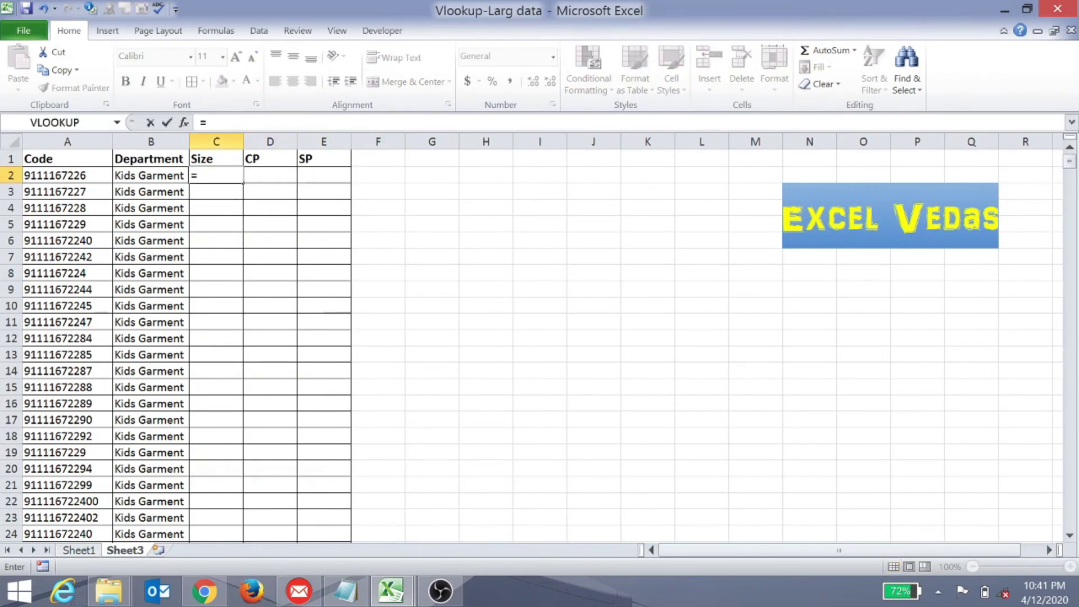
pyautogui.click(60, 123)
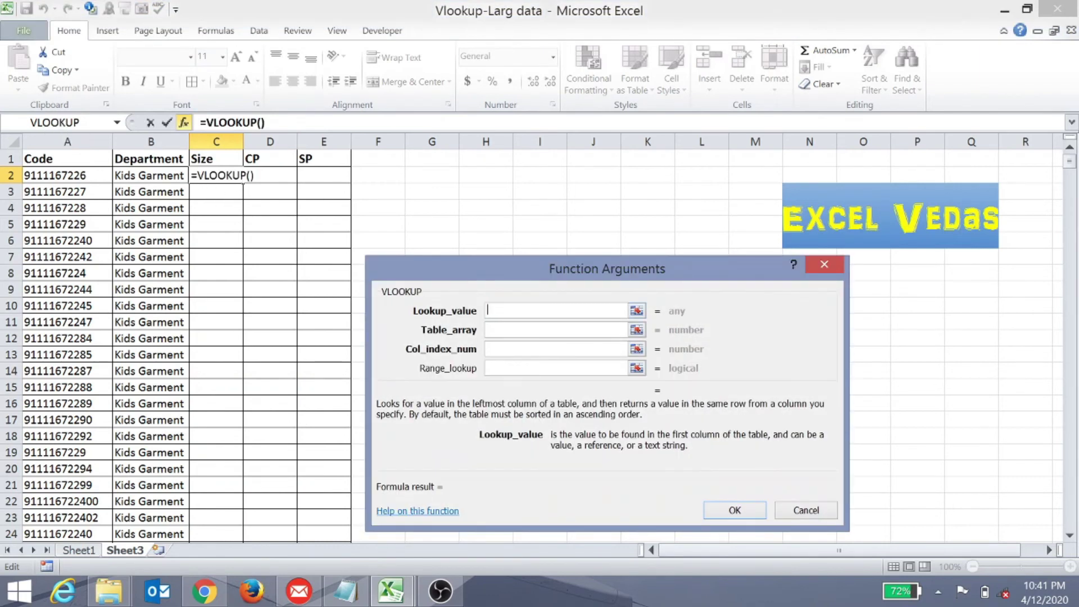
pyautogui.click(51, 177)
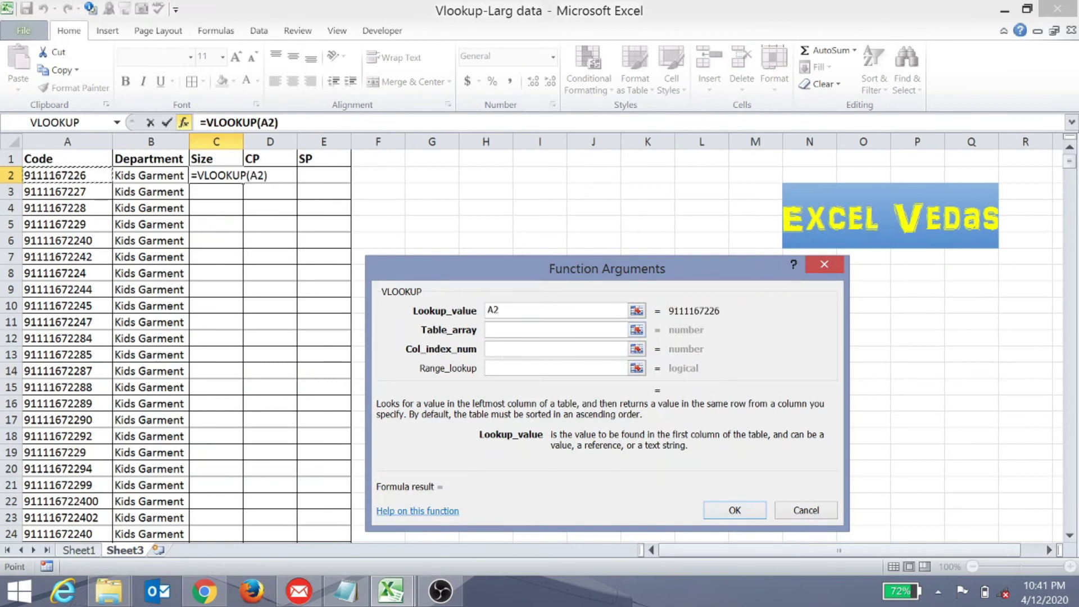
pyautogui.press('Tab')
# Complete the Size VLOOKUP in C2 with table array Sheet1!A:H, column index 8 and range lookup 0
pyautogui.click(87, 551)
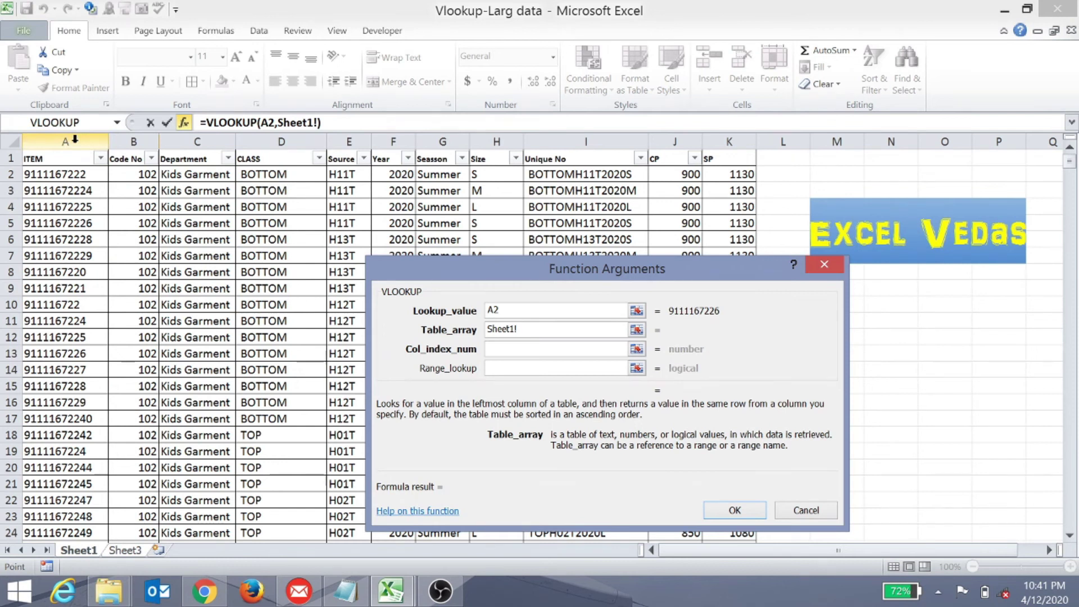
pyautogui.moveTo(75, 139); pyautogui.dragTo(485, 139)
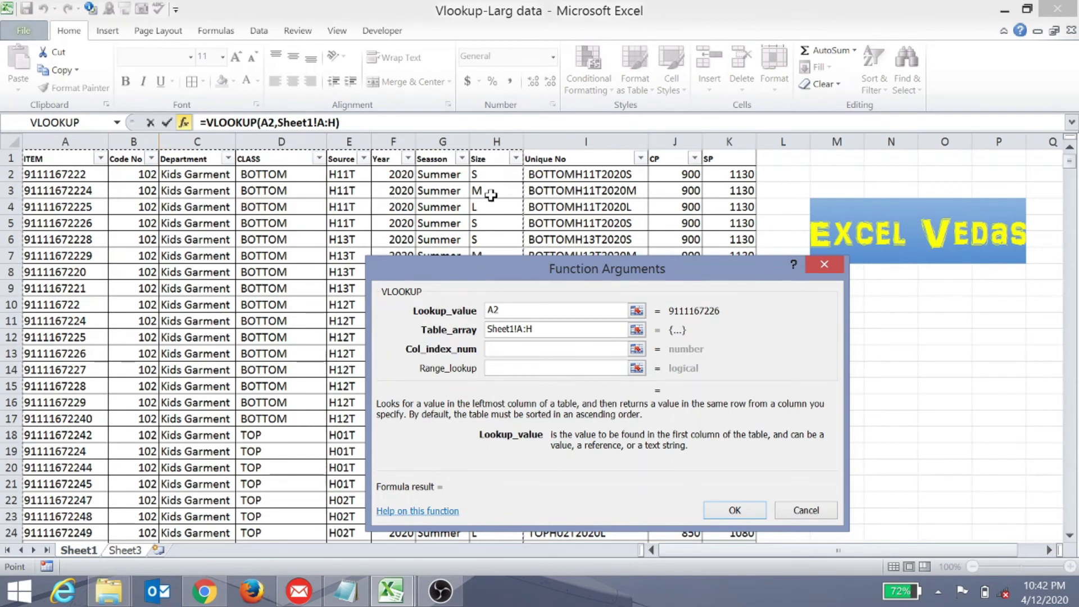
pyautogui.press('Tab')
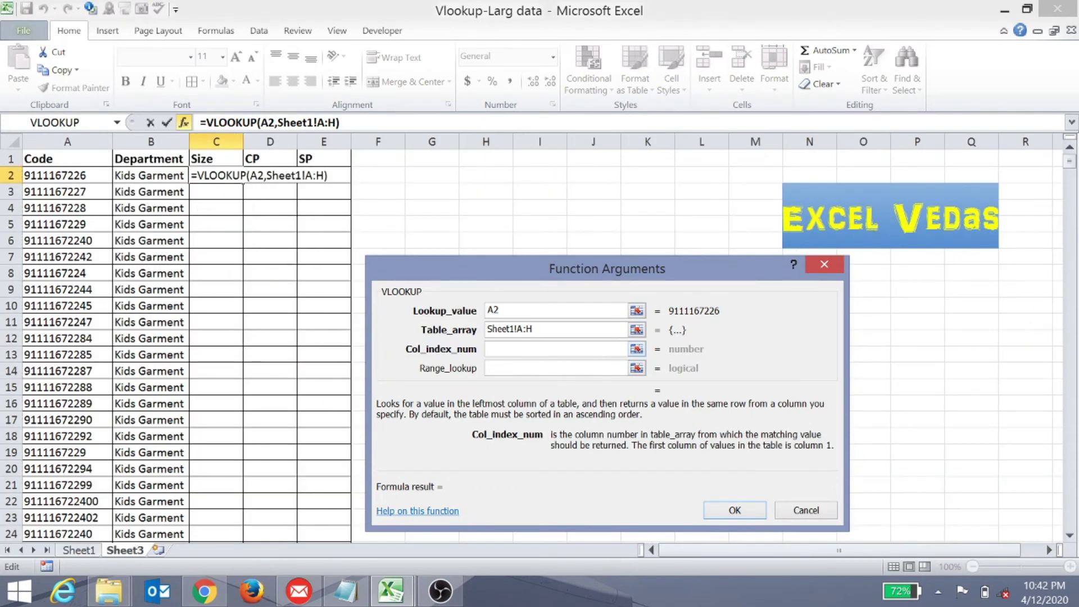
pyautogui.write('8')
pyautogui.press('Tab')
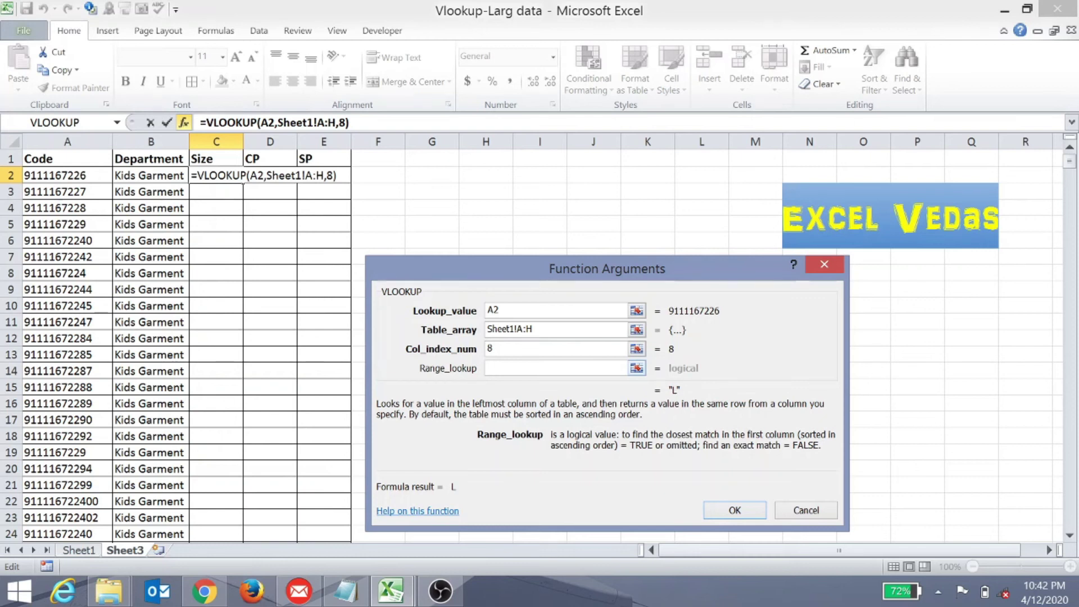
pyautogui.write('0')
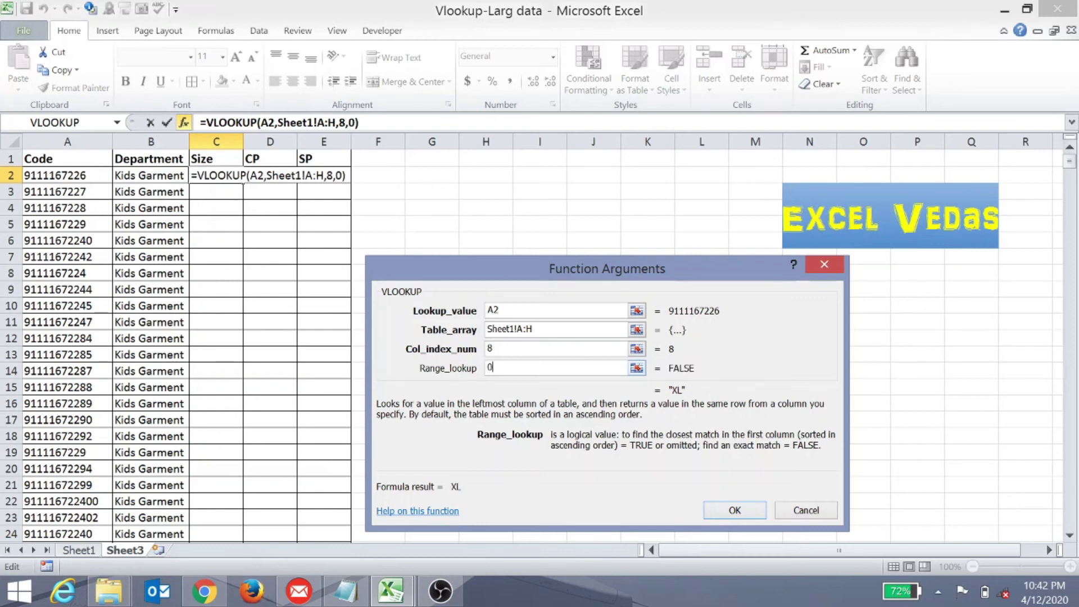
pyautogui.click(727, 512)
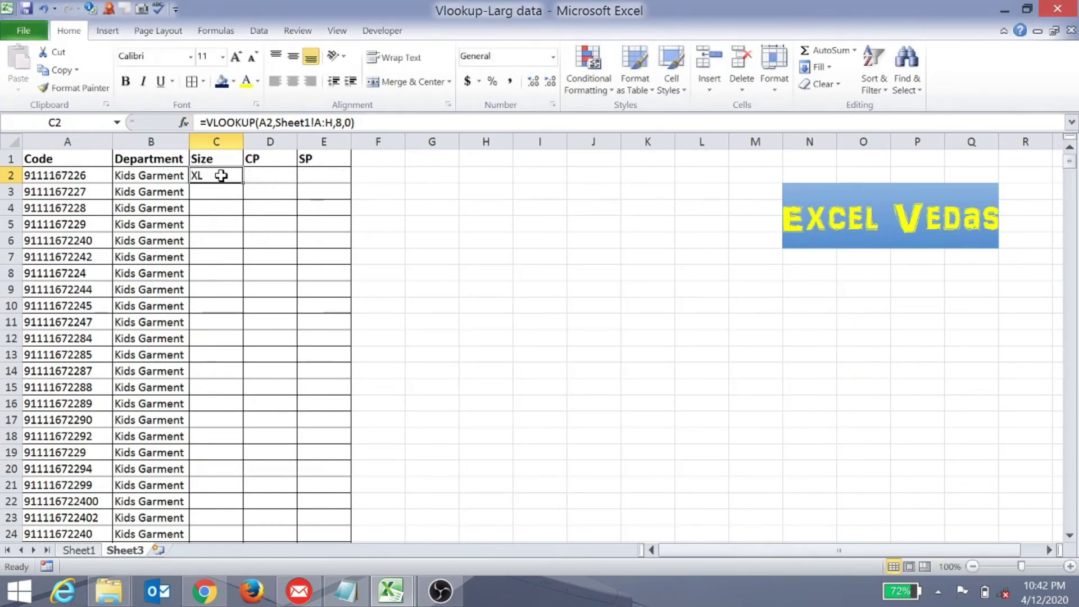
# Copy the Size VLOOKUP from C2 down to the last code row
pyautogui.doubleClick(244, 183)
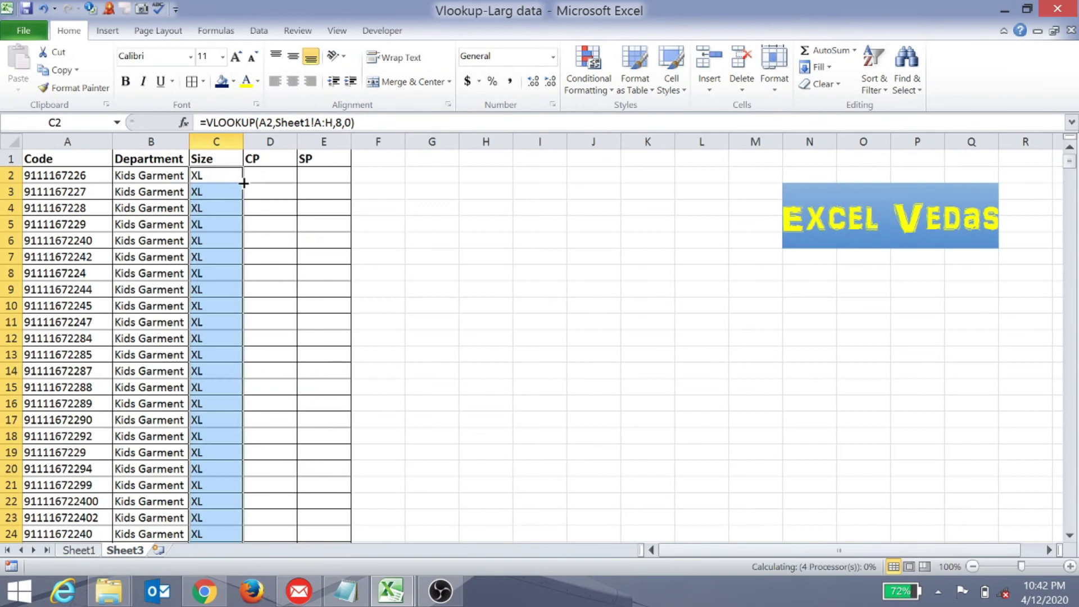
pyautogui.click(206, 378)
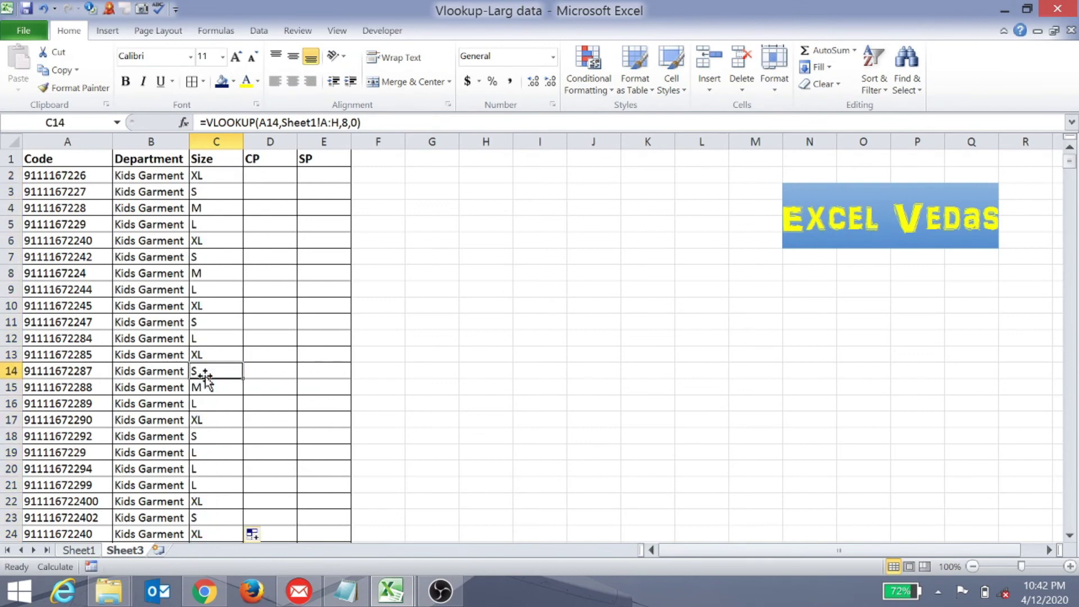
# Examine the Size lookup results in the upper rows of column C
pyautogui.press('Up')
pyautogui.press('Up')
pyautogui.press('Up')
pyautogui.press('Up')
pyautogui.press('Up')
pyautogui.press('Up')
pyautogui.press('Up')
pyautogui.press('Up')
pyautogui.press('Up')
pyautogui.press('Up')
pyautogui.press('Up')
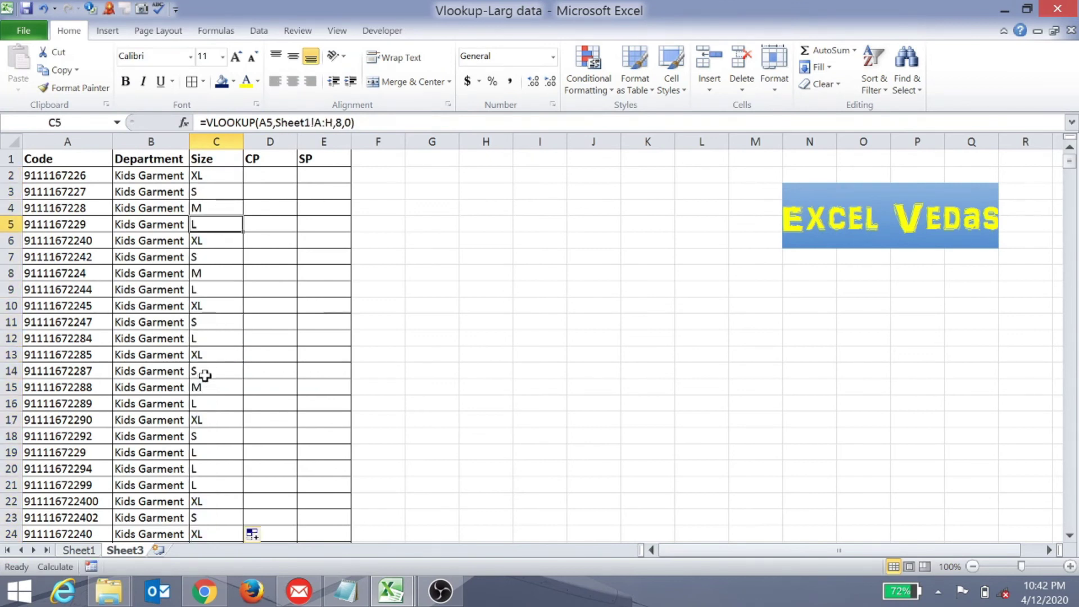
pyautogui.press('Down')
pyautogui.press('Down')
pyautogui.press('Down')
pyautogui.press('Down')
pyautogui.press('Down')
pyautogui.press('Down')
pyautogui.press('Down')
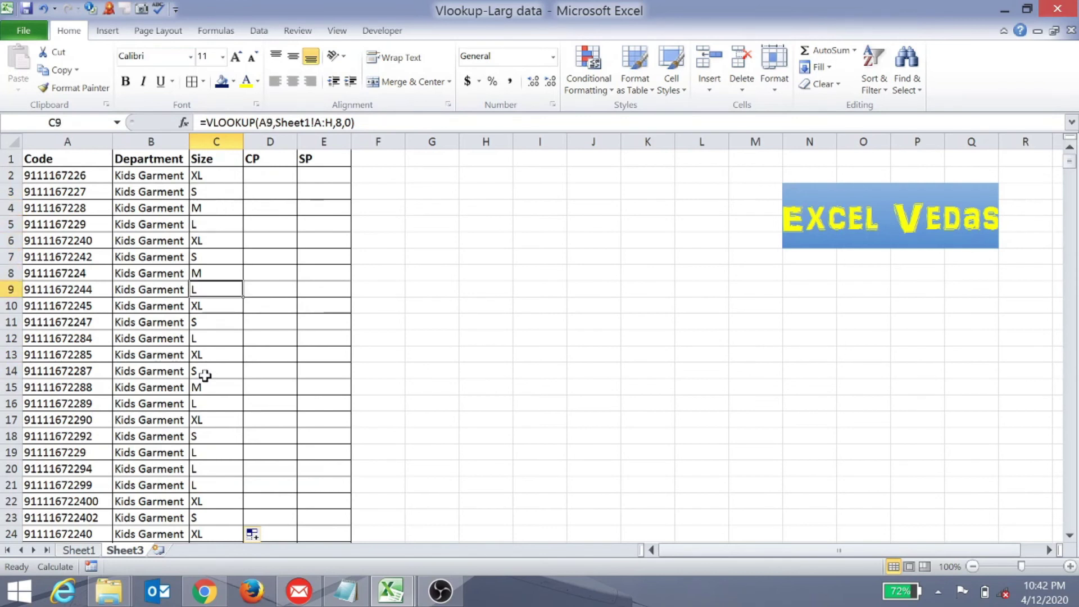
pyautogui.press('Up')
pyautogui.press('Up')
pyautogui.press('Up')
pyautogui.press('Up')
pyautogui.press('Up')
pyautogui.press('Up')
pyautogui.press('Up')
pyautogui.press('Up')
pyautogui.press('Up')
pyautogui.press('Down')
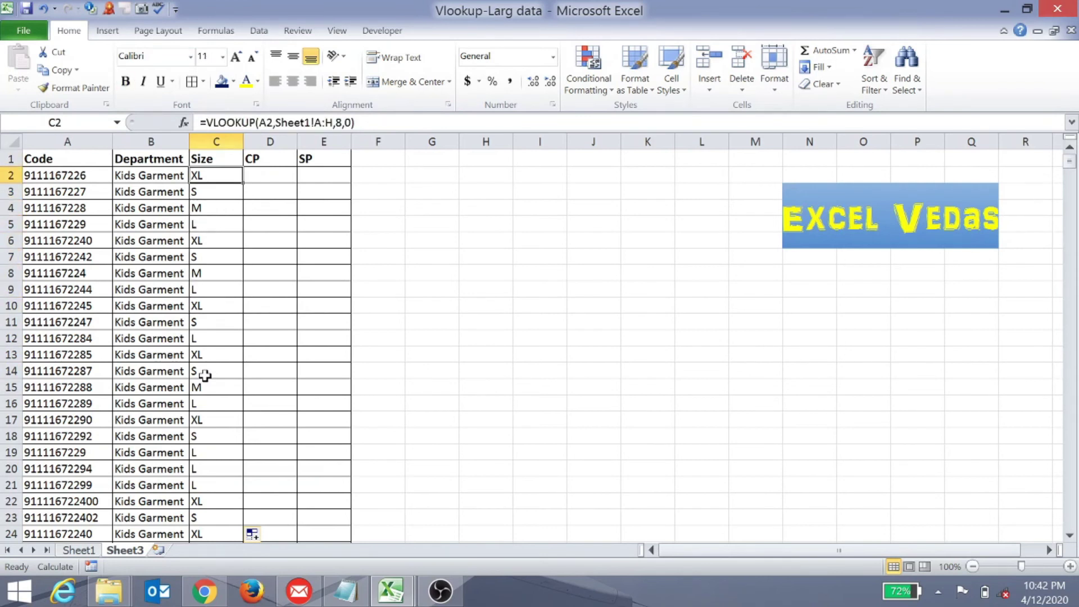
# Start a VLOOKUP formula in CP cell D2 with code cell A2 as the lookup value
pyautogui.press('Right')
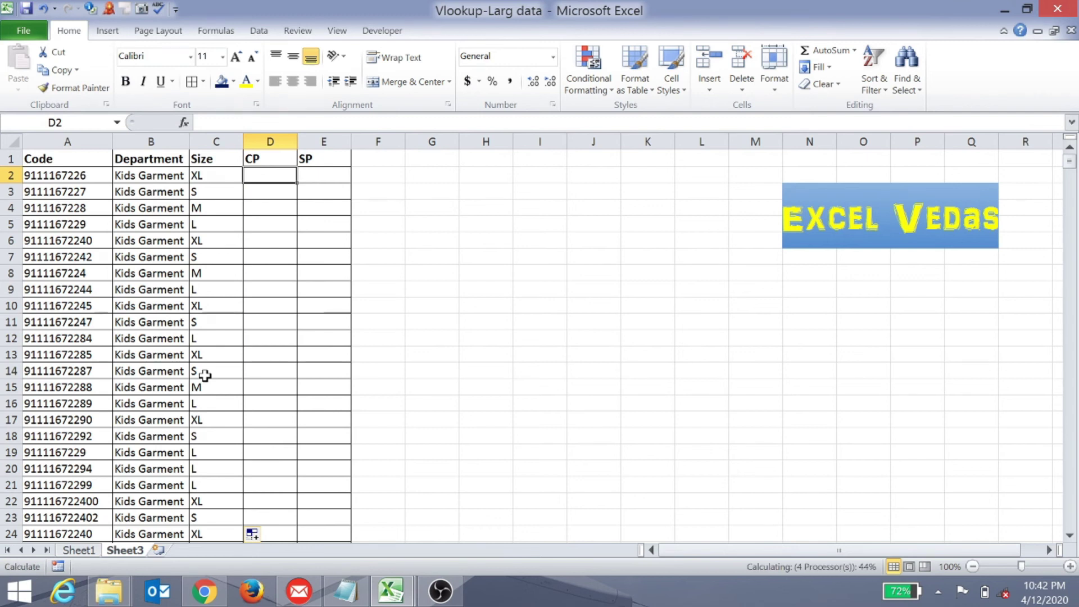
pyautogui.press('Down')
pyautogui.press('Right')
pyautogui.press('Up')
pyautogui.press('Left')
pyautogui.write('=vlo')
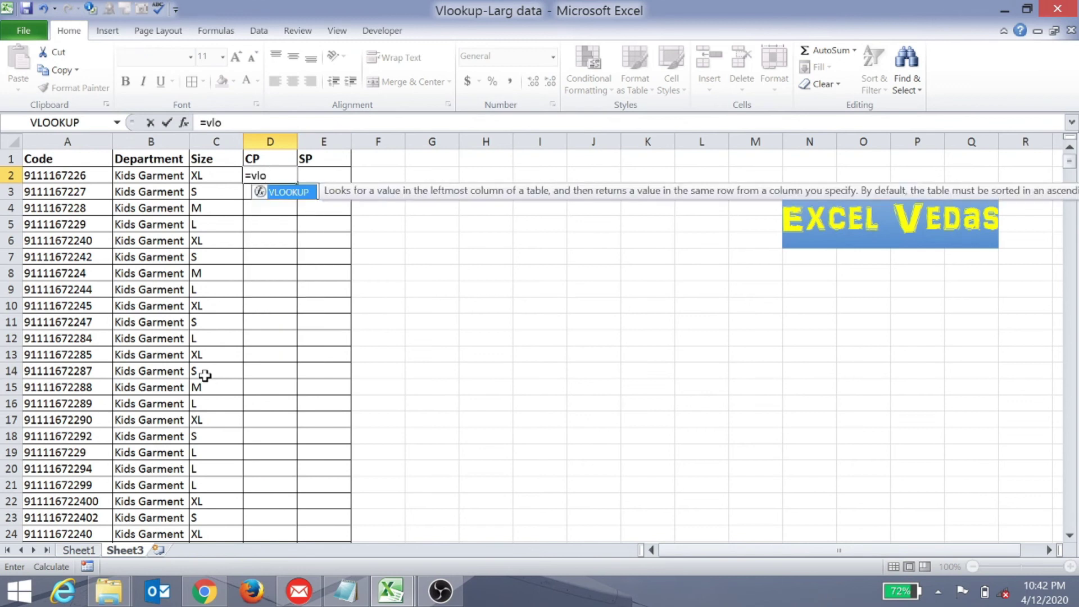
pyautogui.press('Tab')
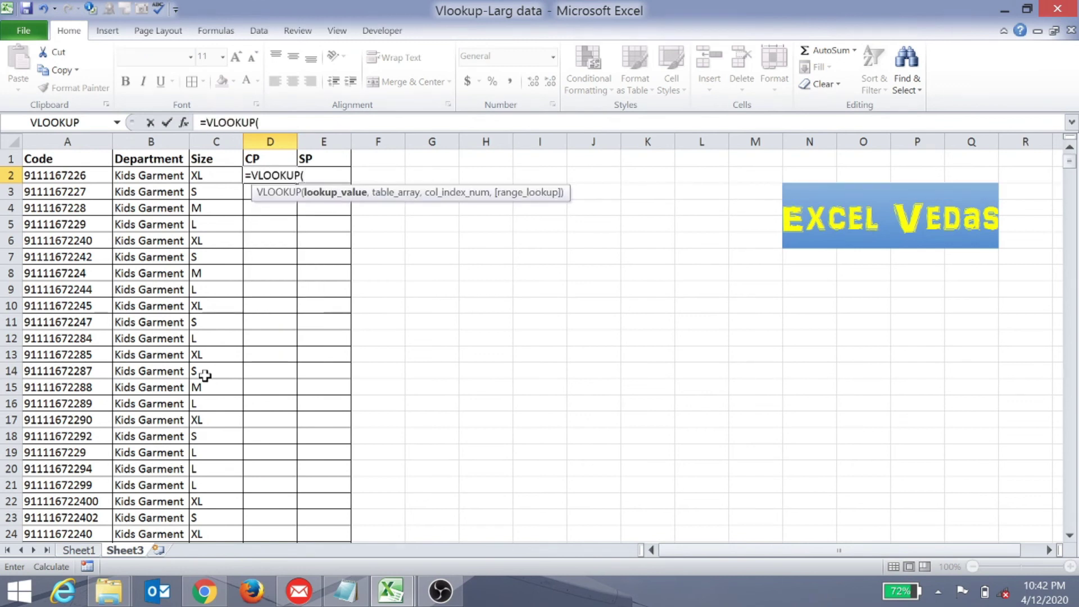
pyautogui.press('Left')
pyautogui.press('Left')
pyautogui.press('Left')
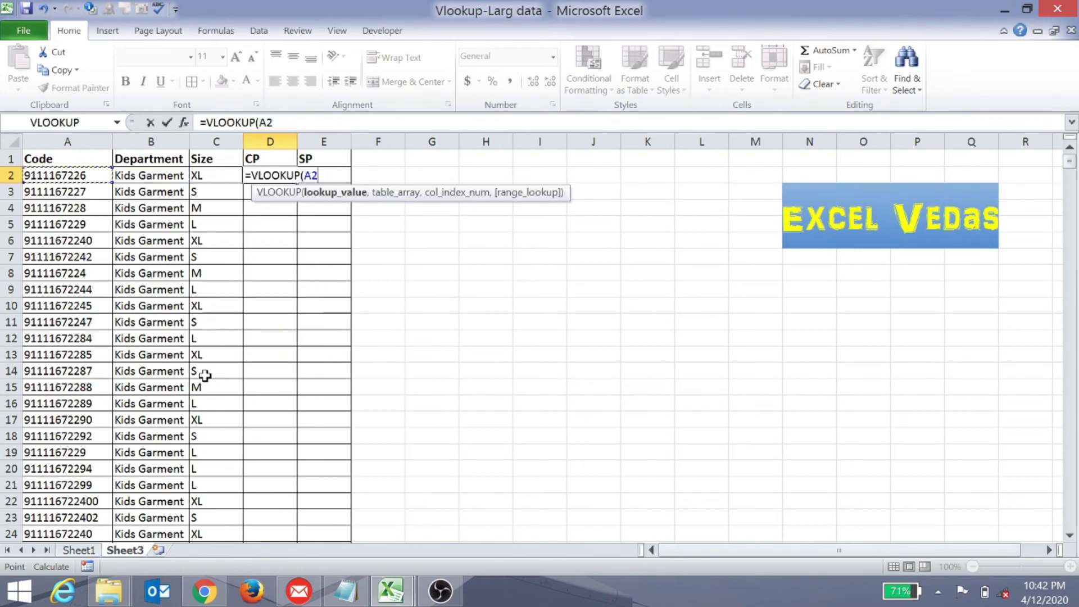
pyautogui.write(',')
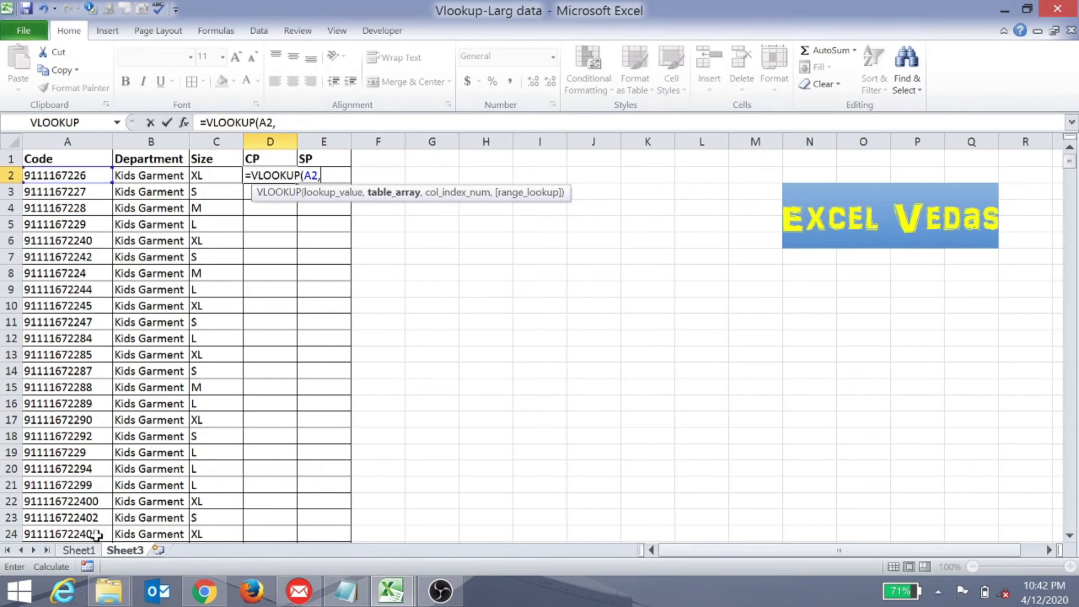
# Complete the D2 VLOOKUP with table array Sheet1!A:J, column index 10 and exact match 0
pyautogui.click(87, 552)
pyautogui.click(73, 138)
pyautogui.moveTo(73, 138); pyautogui.dragTo(649, 155)
pyautogui.write(',10,0')
pyautogui.press('Return')
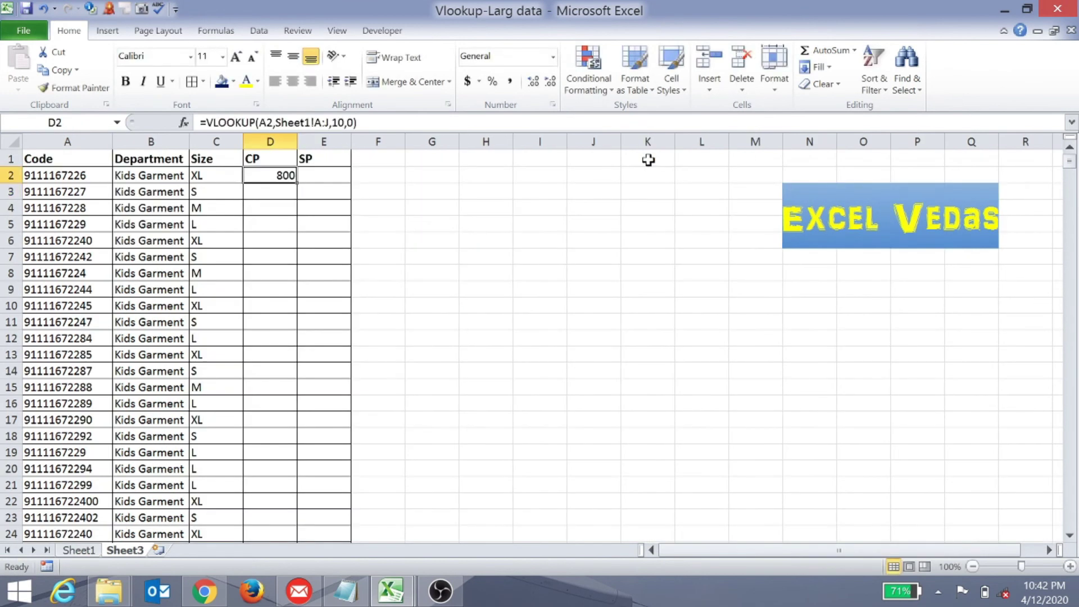
# Fill the CP VLOOKUP from D2 down through D9
pyautogui.hotkey('shift', 'Down')
pyautogui.hotkey('shift', 'Down')
pyautogui.hotkey('shift', 'Down')
pyautogui.hotkey('shift', 'Down')
pyautogui.hotkey('shift', 'Down')
pyautogui.hotkey('shift', 'Down')
pyautogui.hotkey('shift', 'Down')
pyautogui.hotkey('ctrl', 'd')
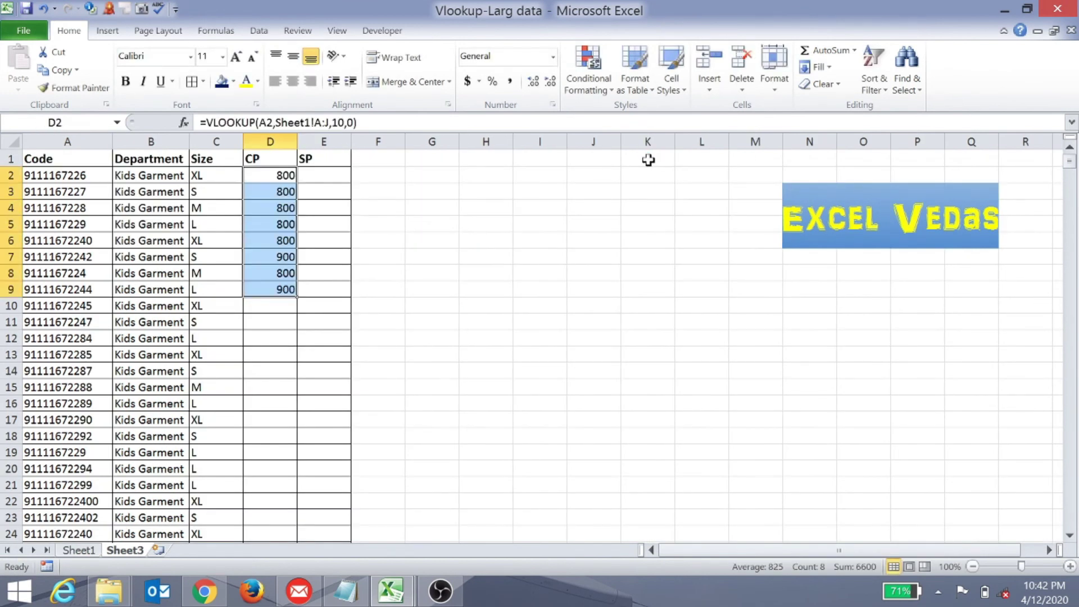
# Review the CP lookup results in D2:D9
pyautogui.press('Down')
pyautogui.press('Down')
pyautogui.press('Down')
pyautogui.press('Down')
pyautogui.press('Down')
pyautogui.press('Down')
pyautogui.press('Down')
pyautogui.press('Down')
pyautogui.press('Up')
pyautogui.press('Up')
pyautogui.press('Up')
pyautogui.press('Up')
pyautogui.press('Up')
pyautogui.press('Up')
pyautogui.press('Up')
pyautogui.press('Up')
pyautogui.press('Right')
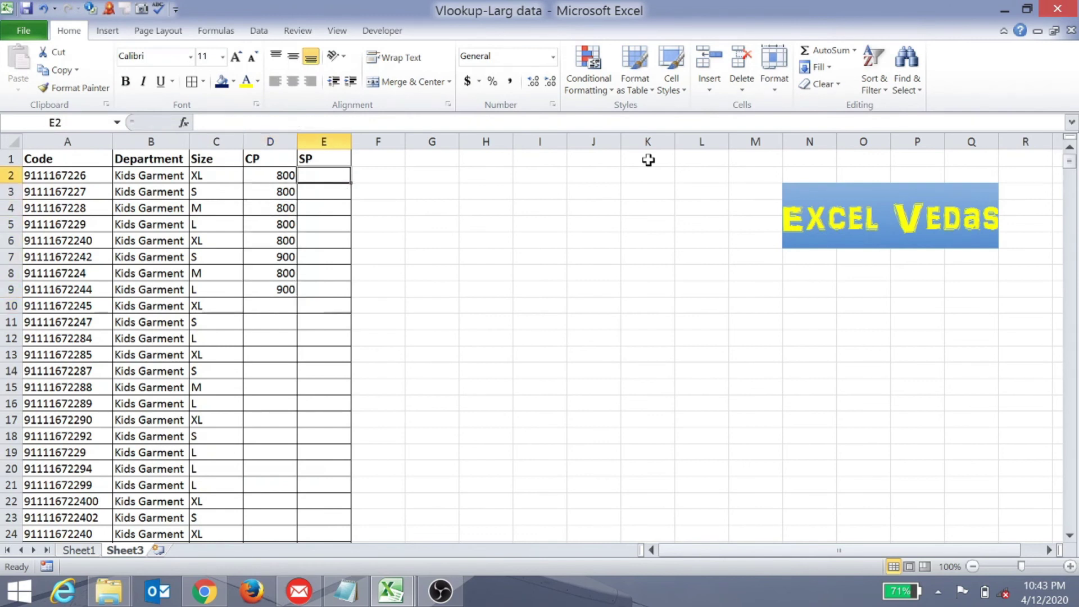
pyautogui.click(437, 220)
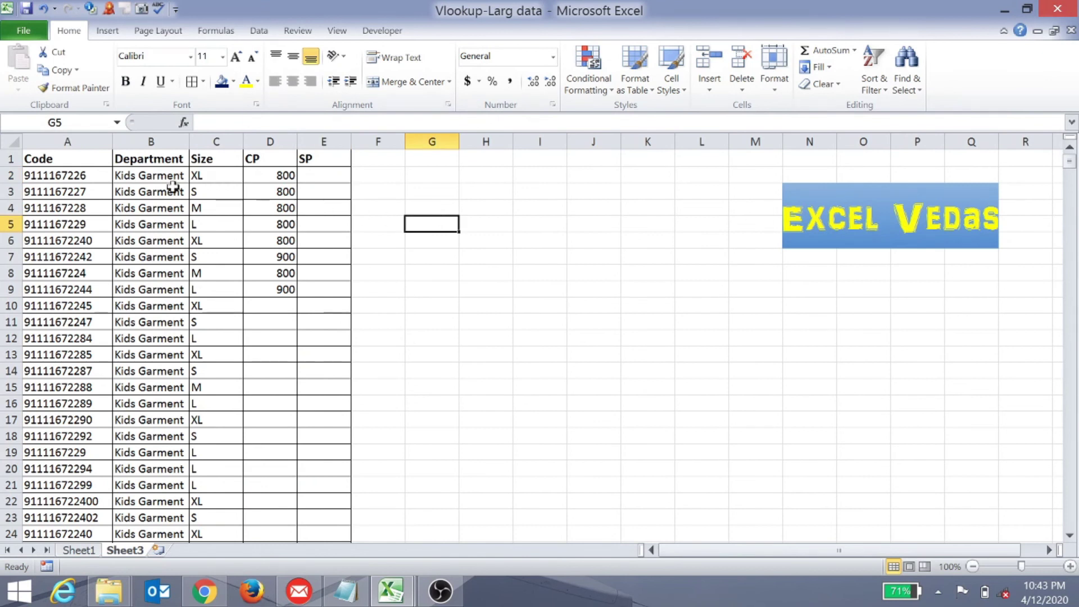
# Copy the code from A2 into G2 and autofit the width of column G
pyautogui.click(77, 173)
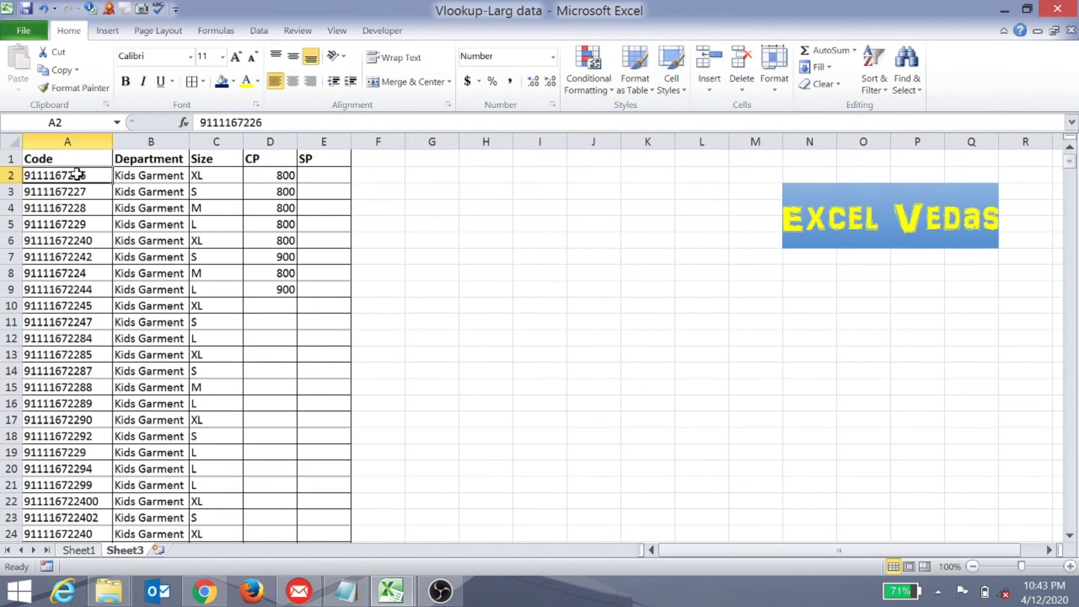
pyautogui.hotkey('ctrl', 'c')
pyautogui.press('Right')
pyautogui.press('Right')
pyautogui.press('Right')
pyautogui.press('Right')
pyautogui.press('Right')
pyautogui.press('Right')
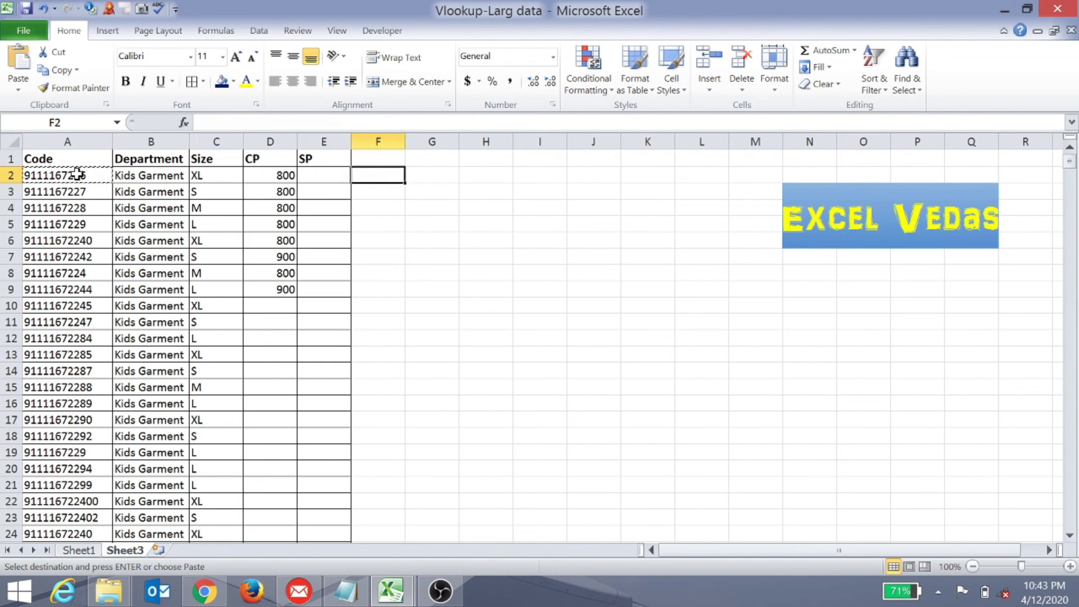
pyautogui.hotkey('ctrl', 'v')
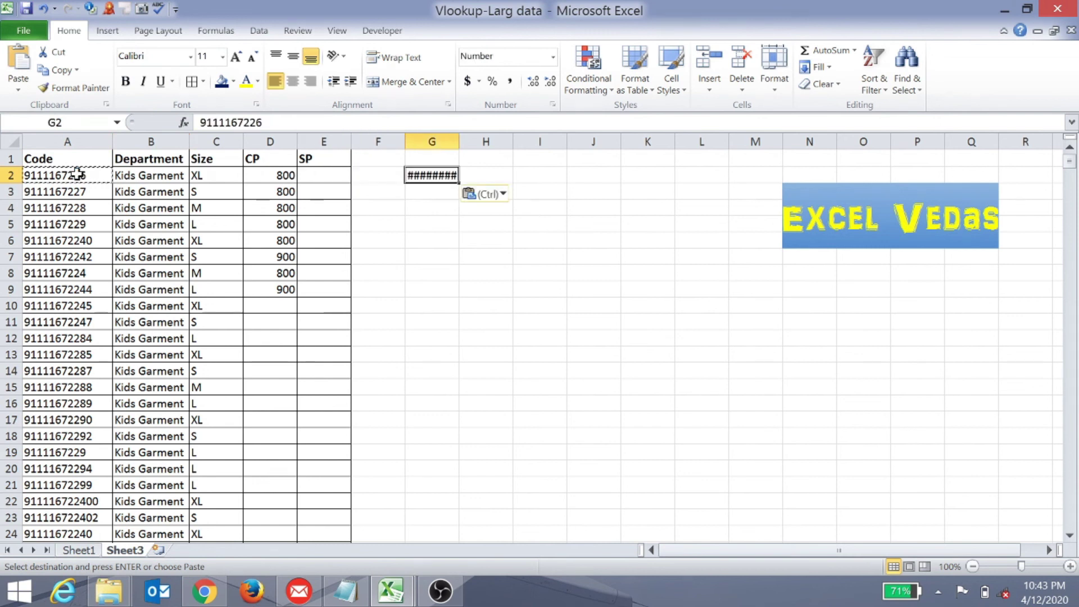
pyautogui.hotkey('alt', 'h')
pyautogui.press('o')
pyautogui.press('i')
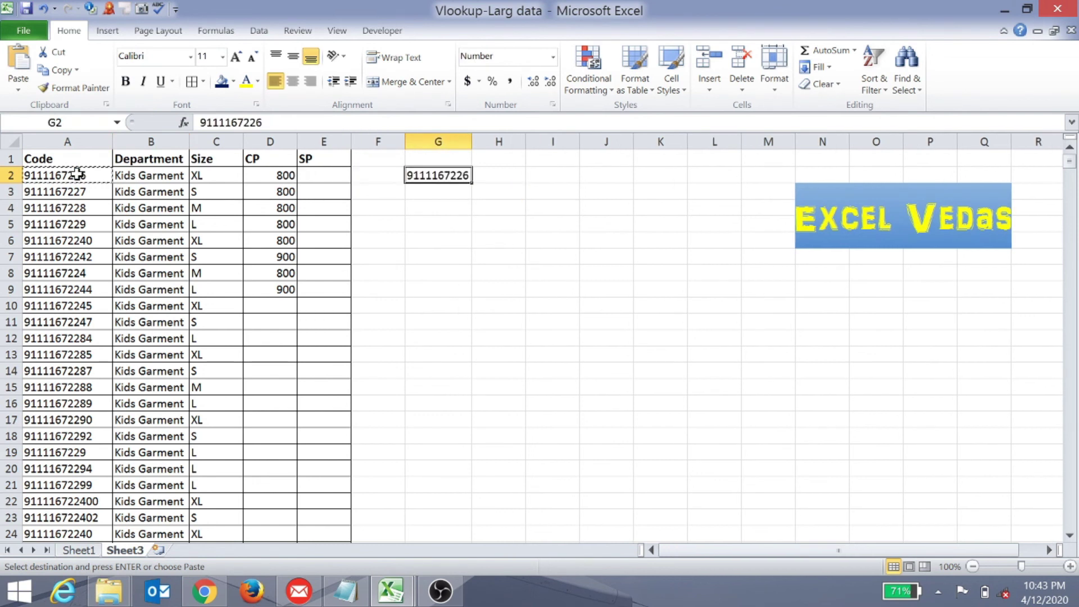
# Label the single-item lookup with Code in F2 and Dep in F3
pyautogui.click(436, 197)
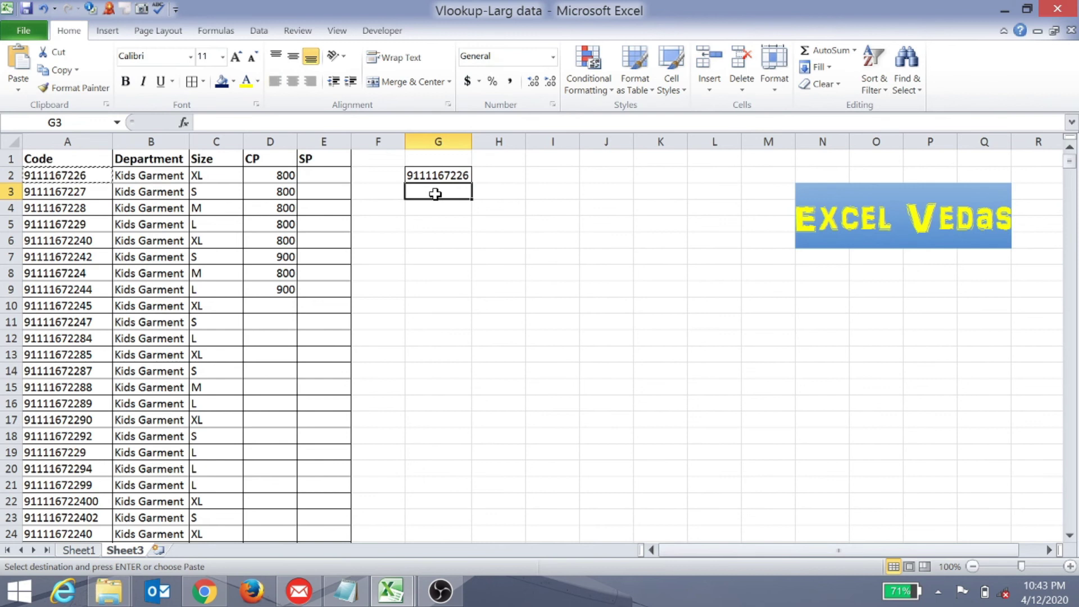
pyautogui.click(387, 172)
pyautogui.press('capslock')
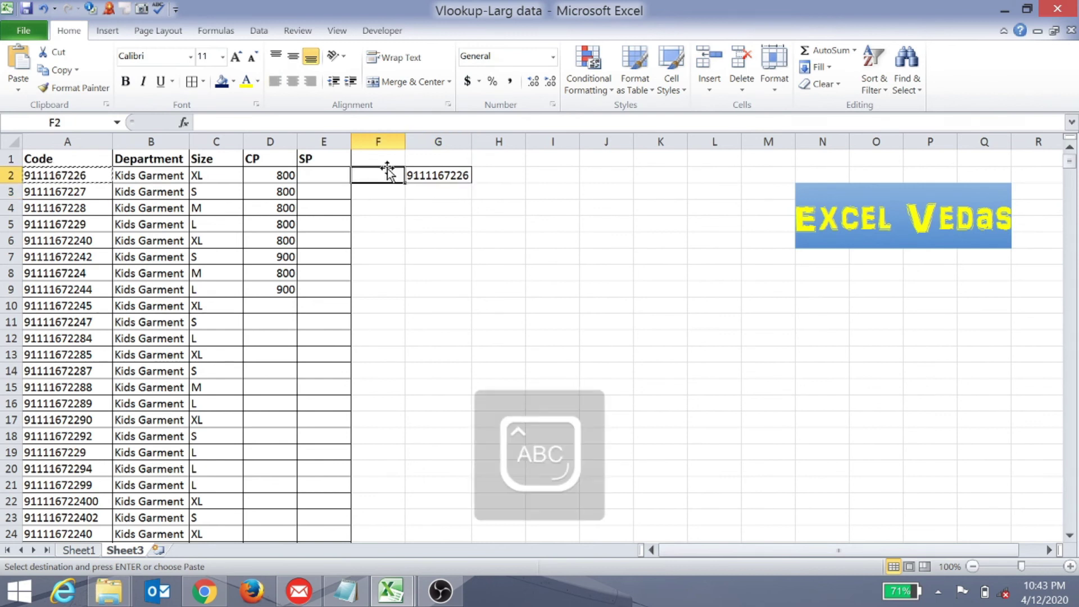
pyautogui.write('C')
pyautogui.press('capslock')
pyautogui.write('od')
pyautogui.press('Return')
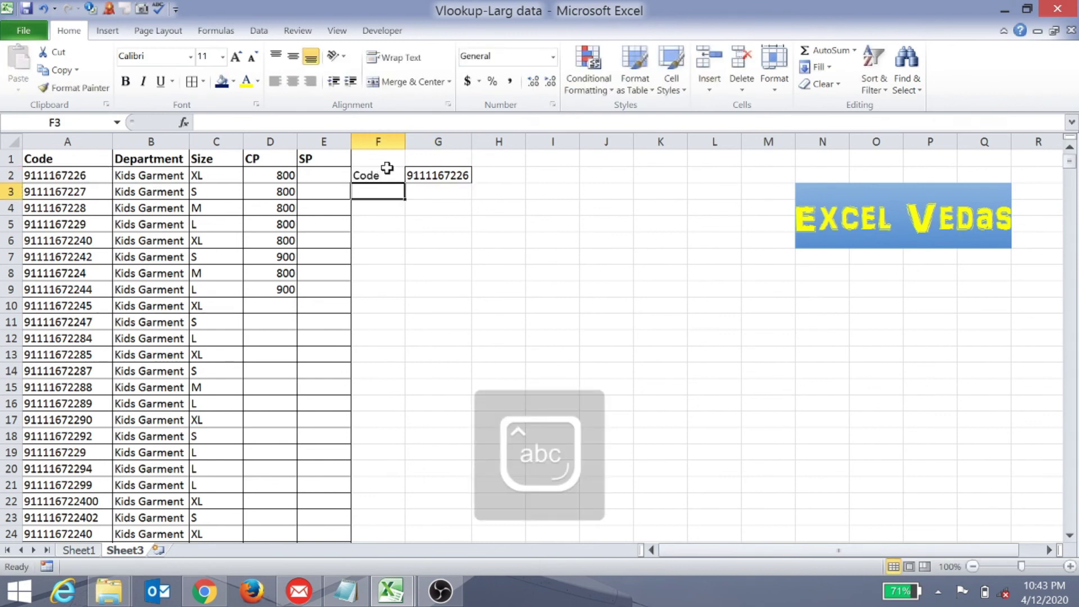
pyautogui.write('Dep')
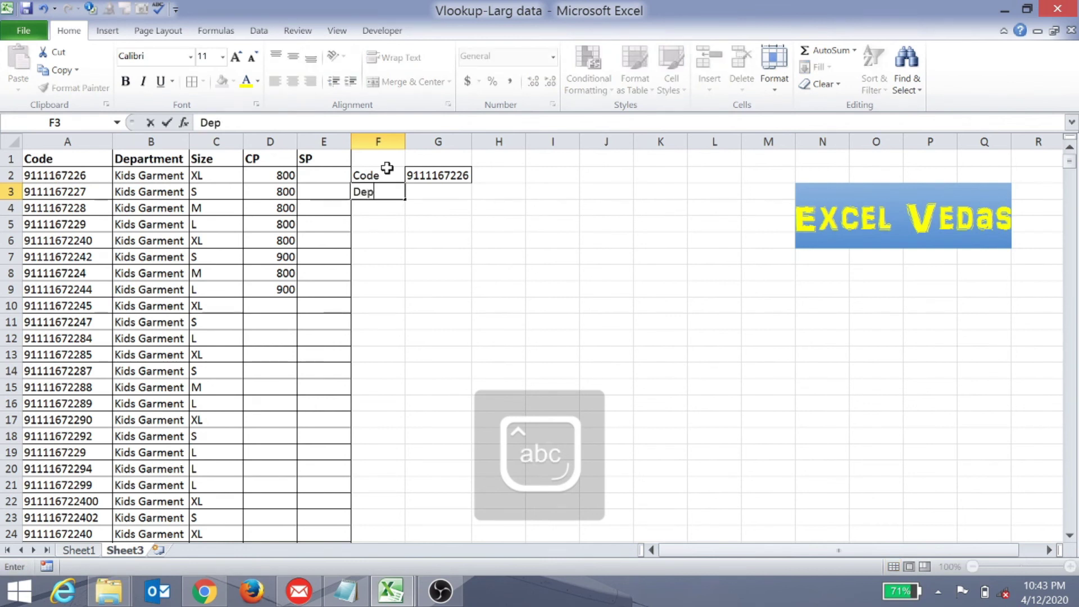
pyautogui.press('Tab')
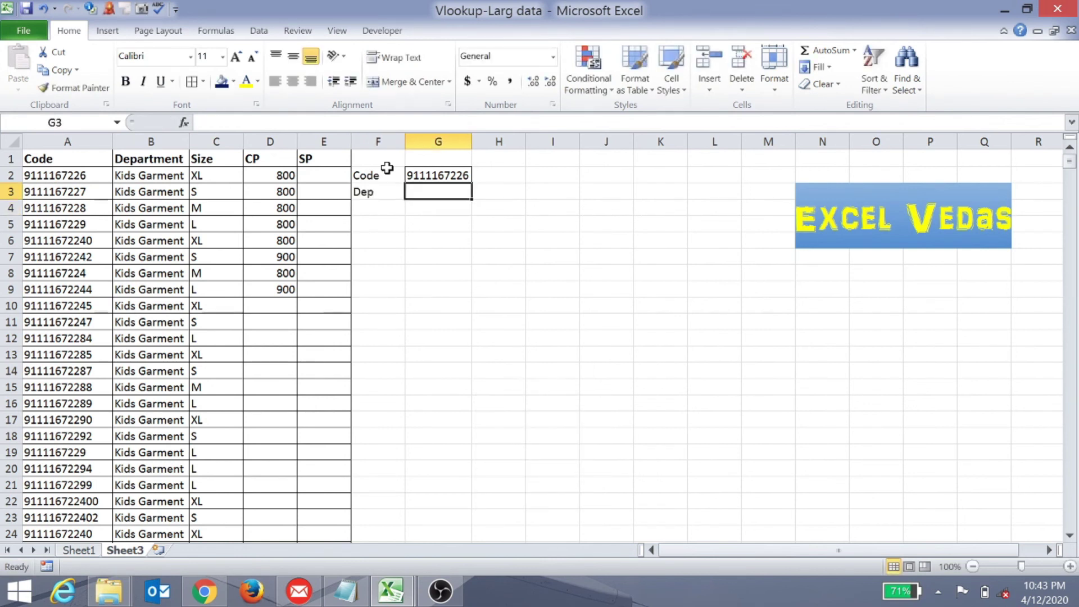
# Start a VLOOKUP formula in G3 with G2 as the lookup value and Sheet1 columns A:C as the table array
pyautogui.write('=')
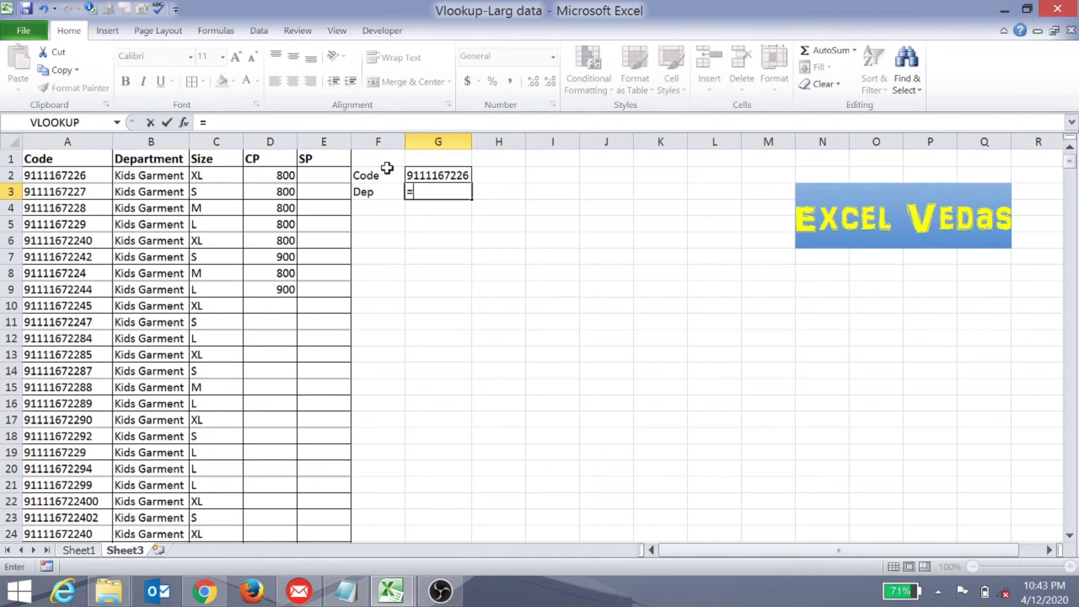
pyautogui.write('vlo')
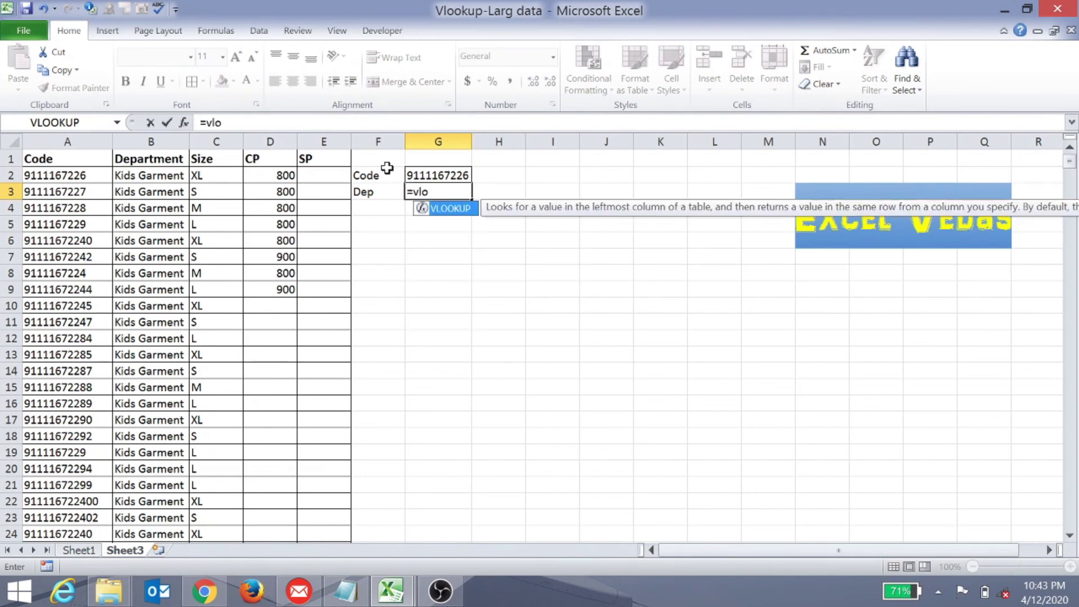
pyautogui.press('Tab')
pyautogui.press('Up')
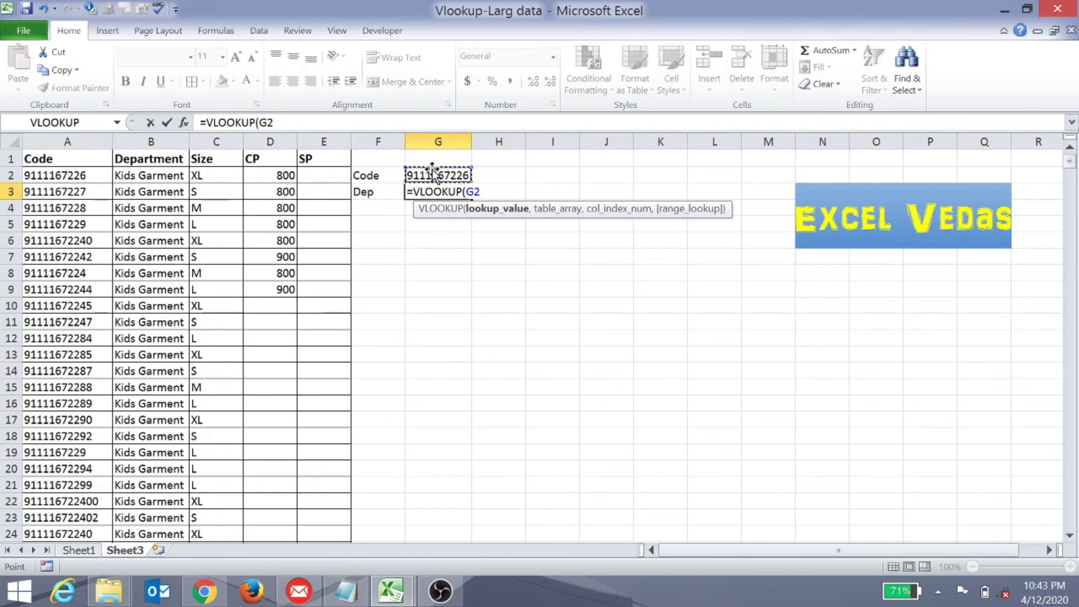
pyautogui.write(',')
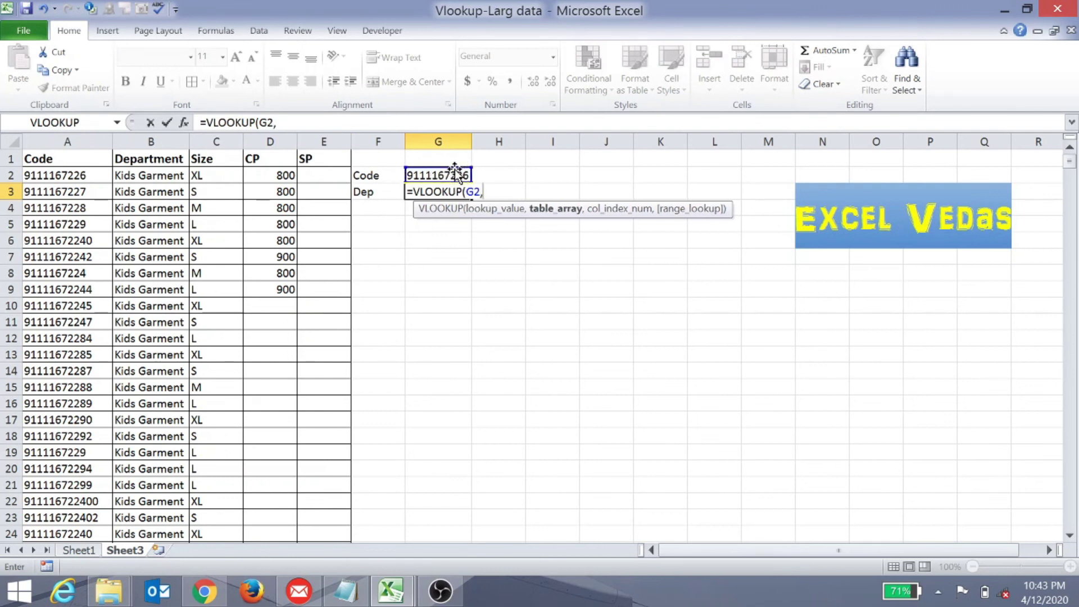
pyautogui.click(76, 550)
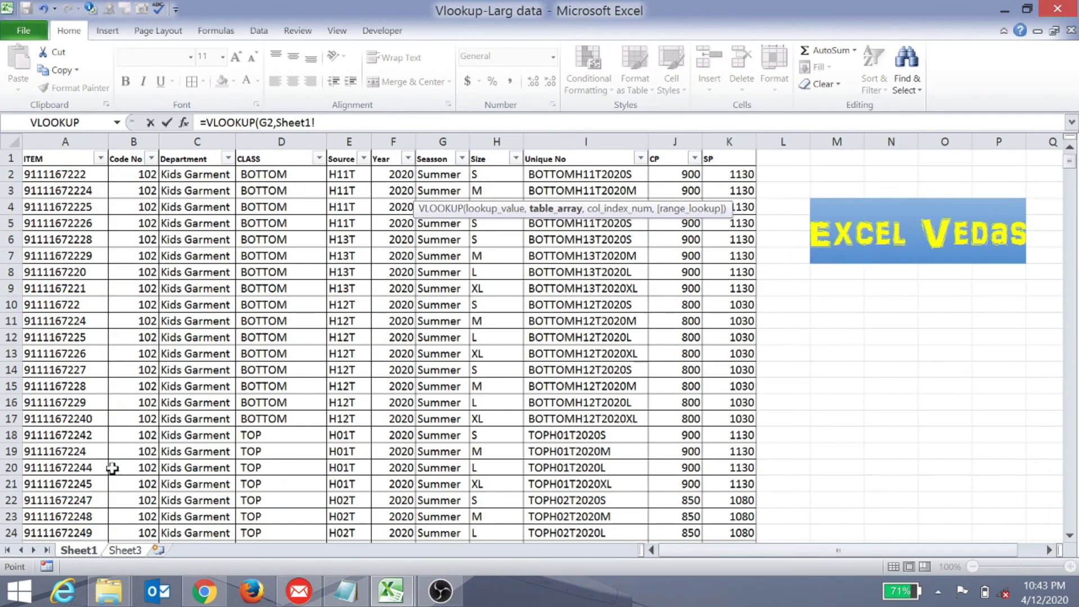
pyautogui.click(79, 139)
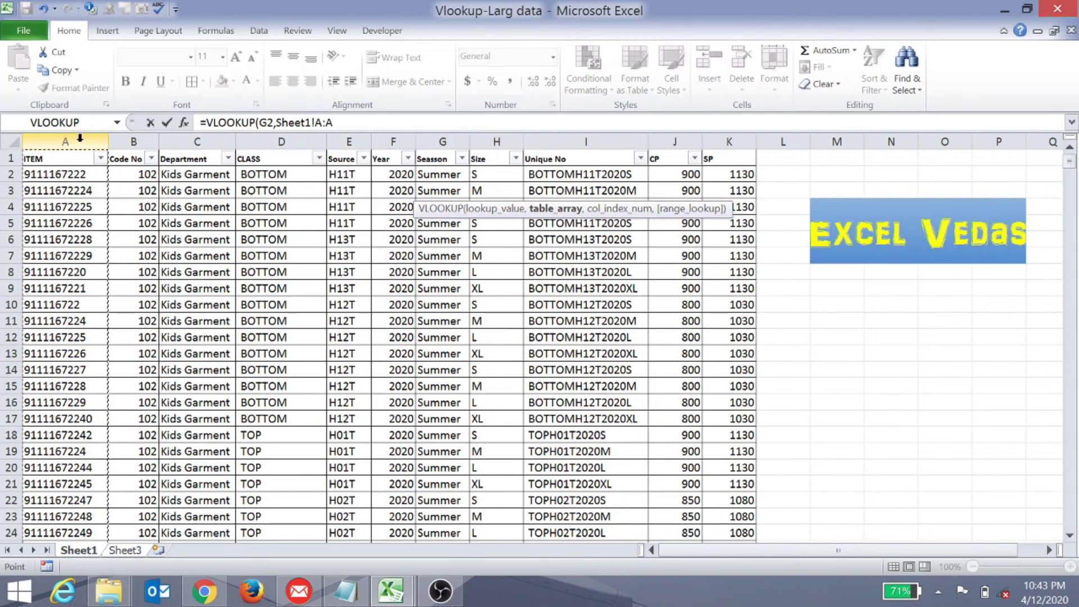
pyautogui.moveTo(100, 141); pyautogui.dragTo(200, 144)
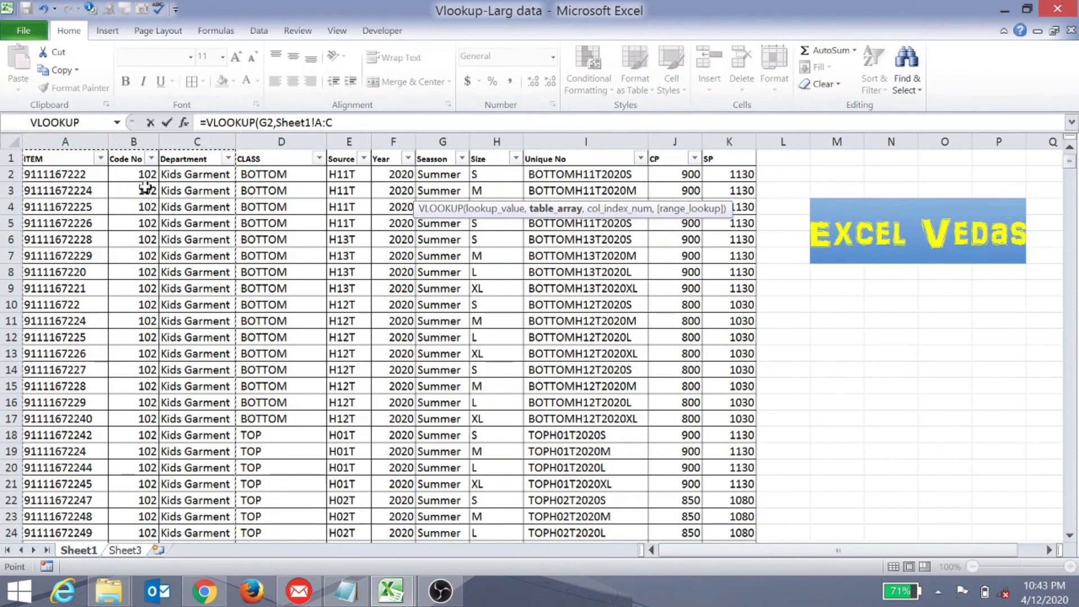
# Try alternative column ranges on Sheet1 for the table array, including G:L and A:G
pyautogui.click(749, 142)
pyautogui.moveTo(749, 142); pyautogui.dragTo(556, 140)
pyautogui.moveTo(567, 142); pyautogui.dragTo(658, 142)
pyautogui.moveTo(75, 149); pyautogui.dragTo(111, 143)
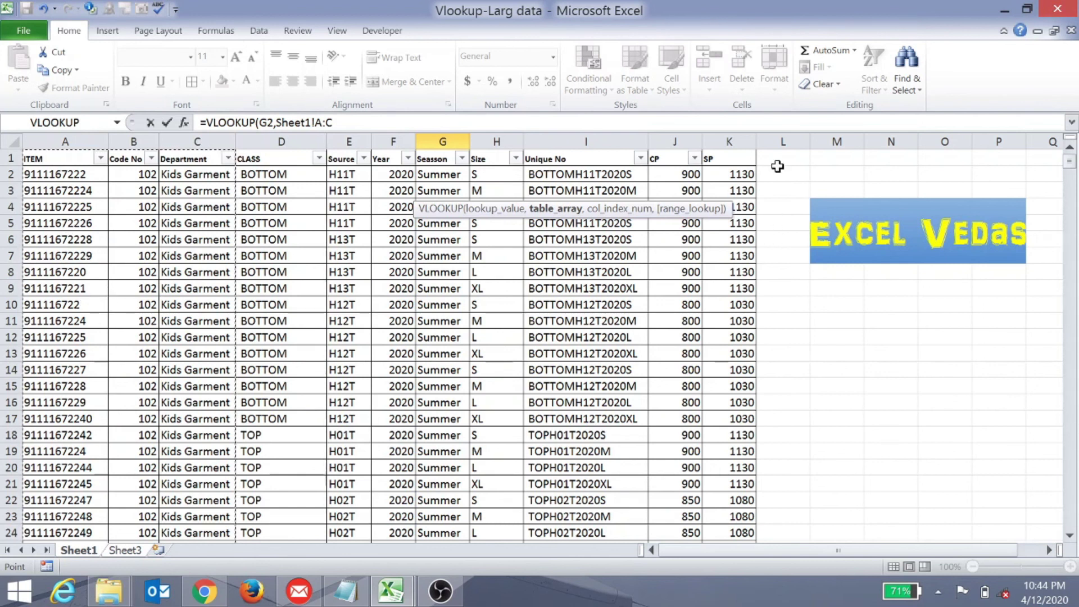
pyautogui.moveTo(783, 141); pyautogui.dragTo(437, 155)
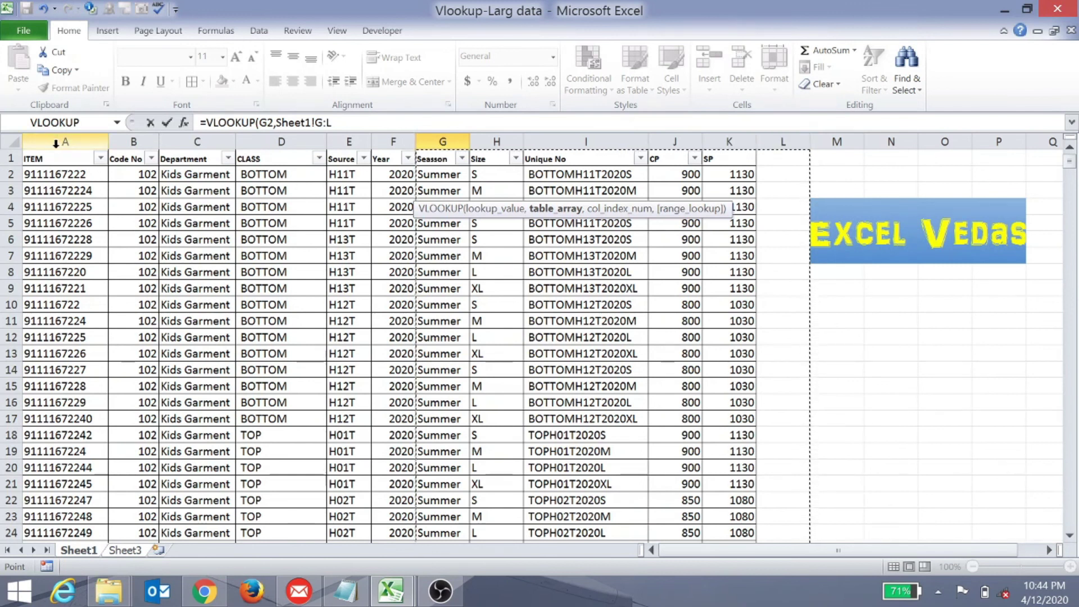
pyautogui.moveTo(56, 141); pyautogui.dragTo(443, 142)
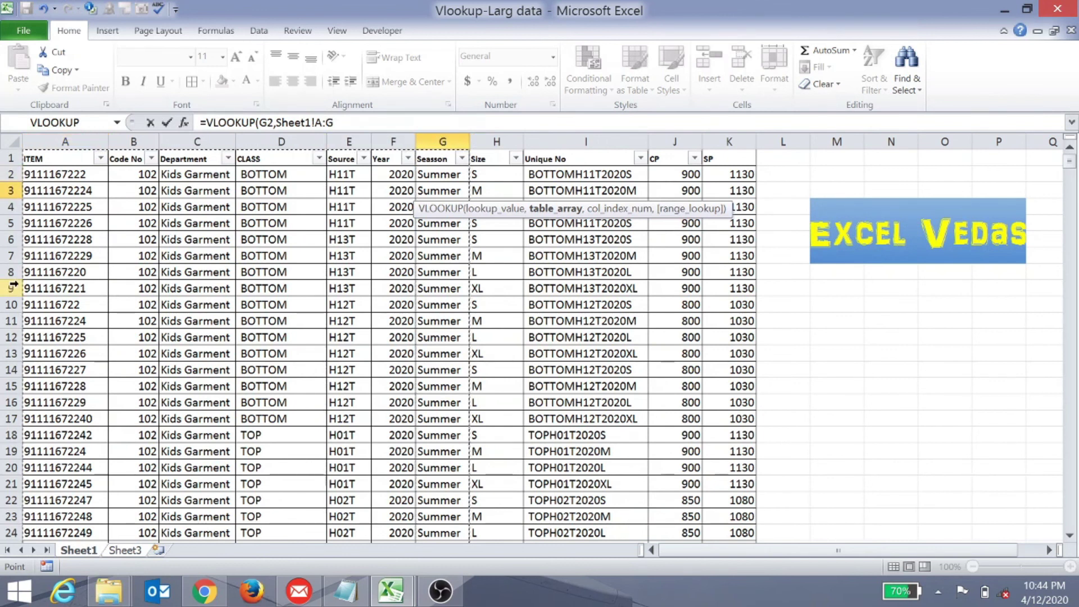
# Set the table array to Sheet1 columns A:C and complete the G3 formula with column index 3 and range lookup 0
pyautogui.moveTo(67, 139); pyautogui.dragTo(225, 158)
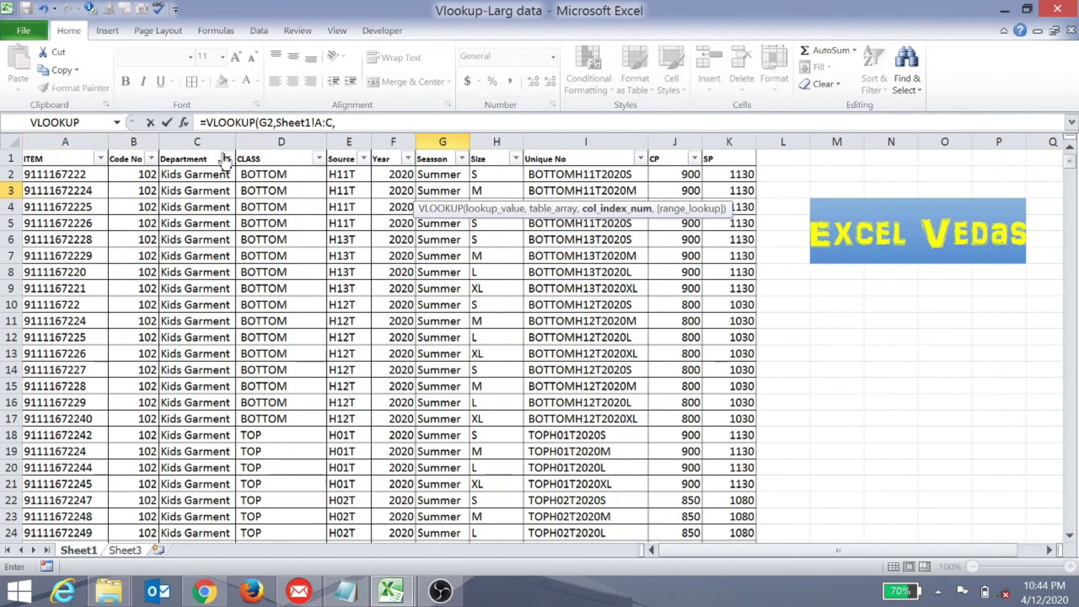
pyautogui.write(',3,0')
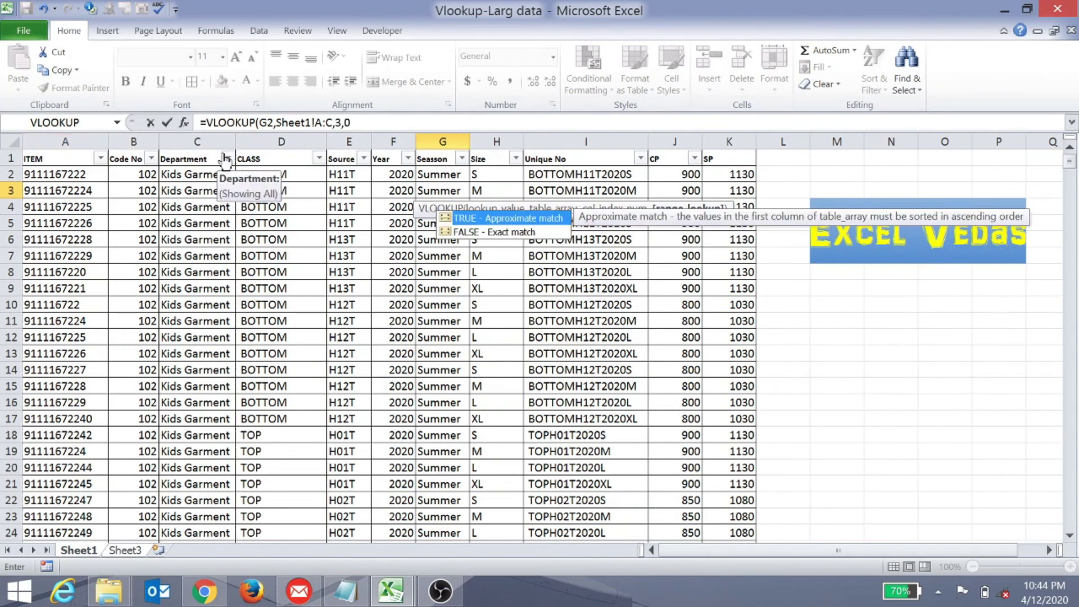
pyautogui.press('Return')
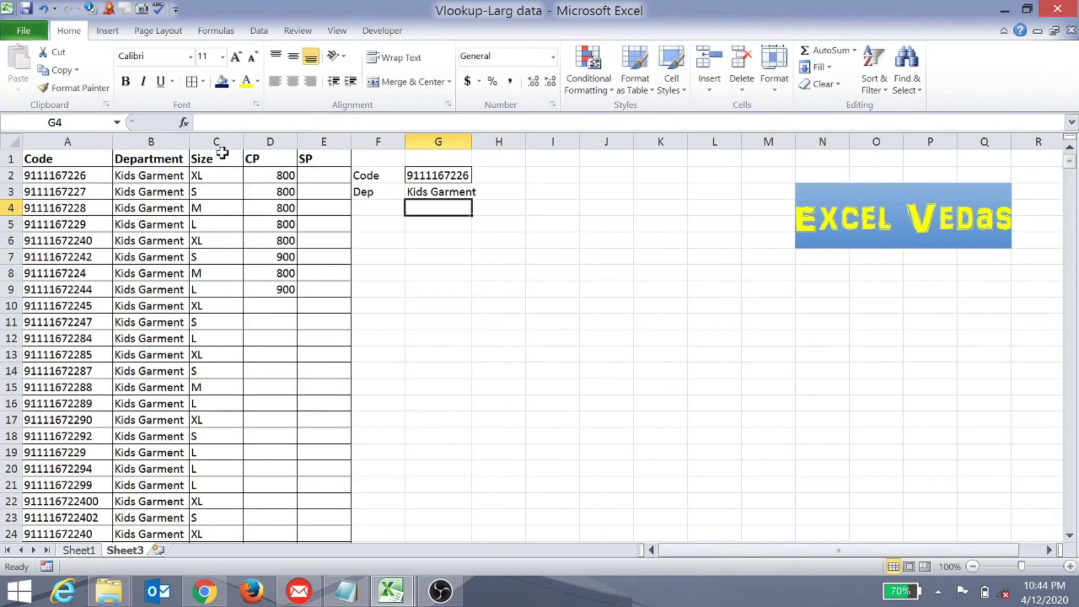
# Autofit the width of column G to the department lookup in G3
pyautogui.click(420, 192)
pyautogui.doubleClick(472, 141)
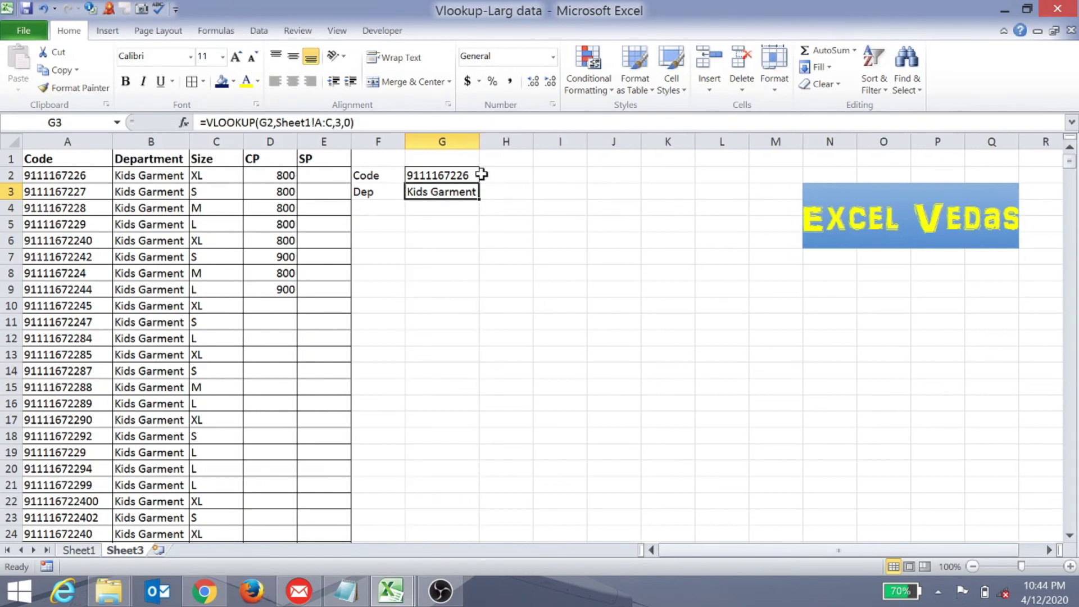
pyautogui.click(511, 225)
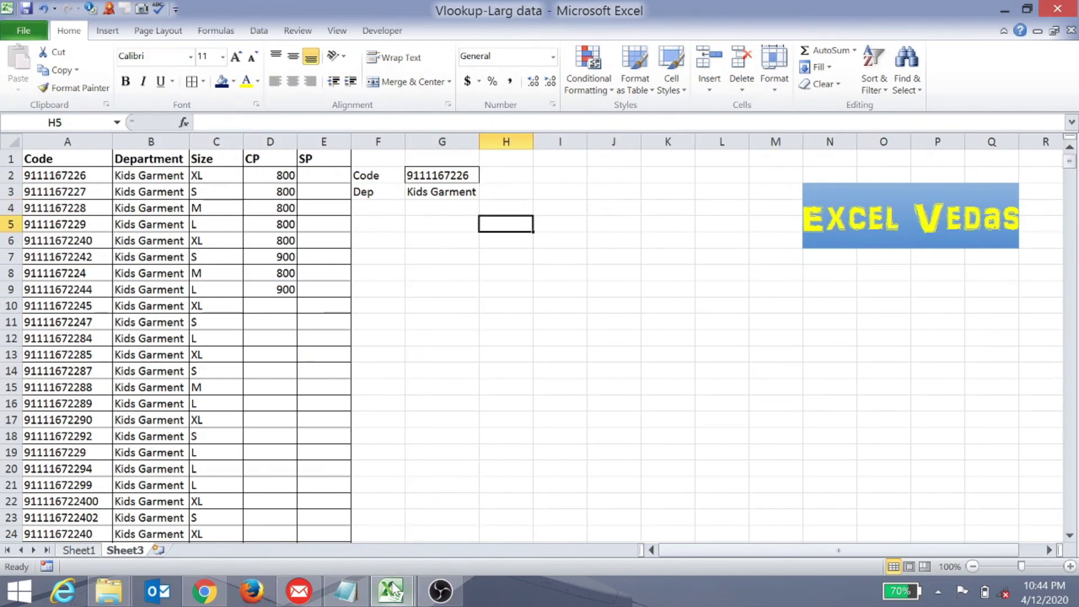
# Switch to the Vlookup workbook with the fruit price list
pyautogui.moveTo(393, 588)
pyautogui.click(439, 545)
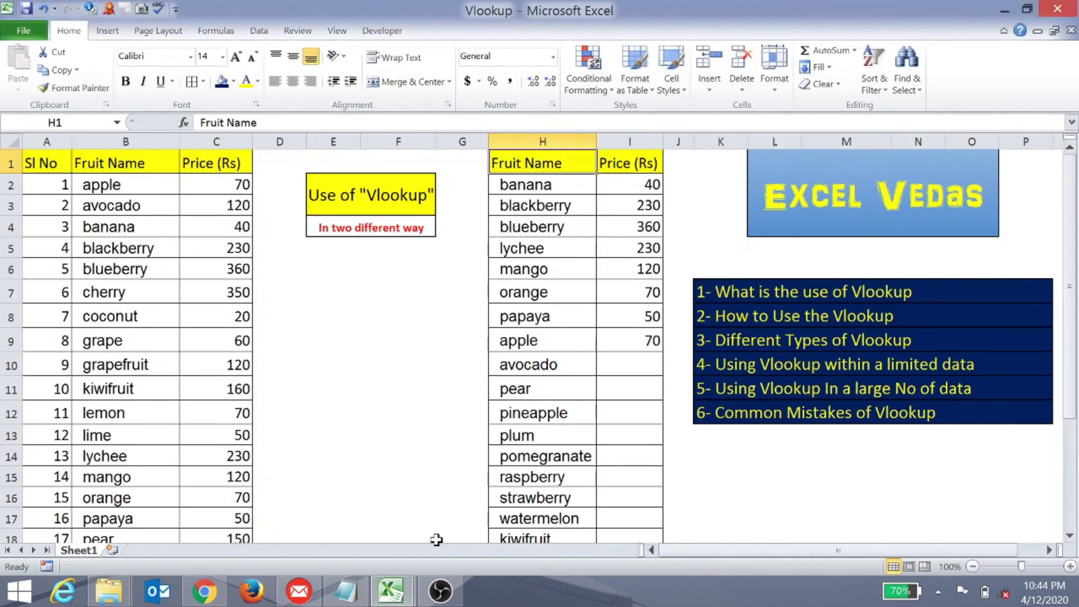